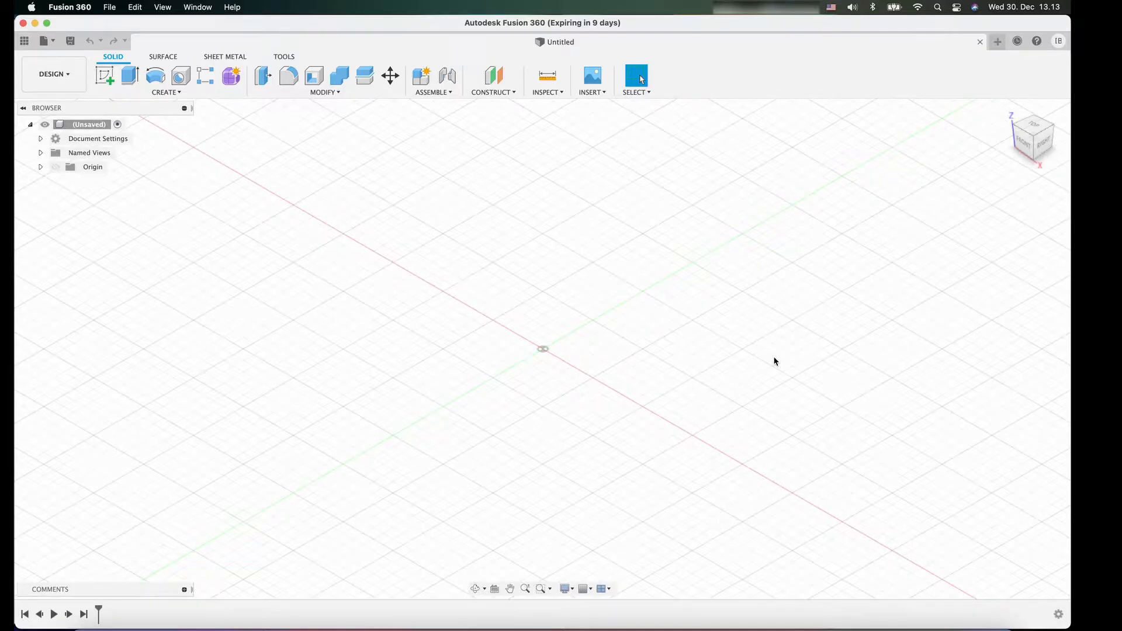
Save the untitled design under the name Box in the Learn location
left_click(71, 41)
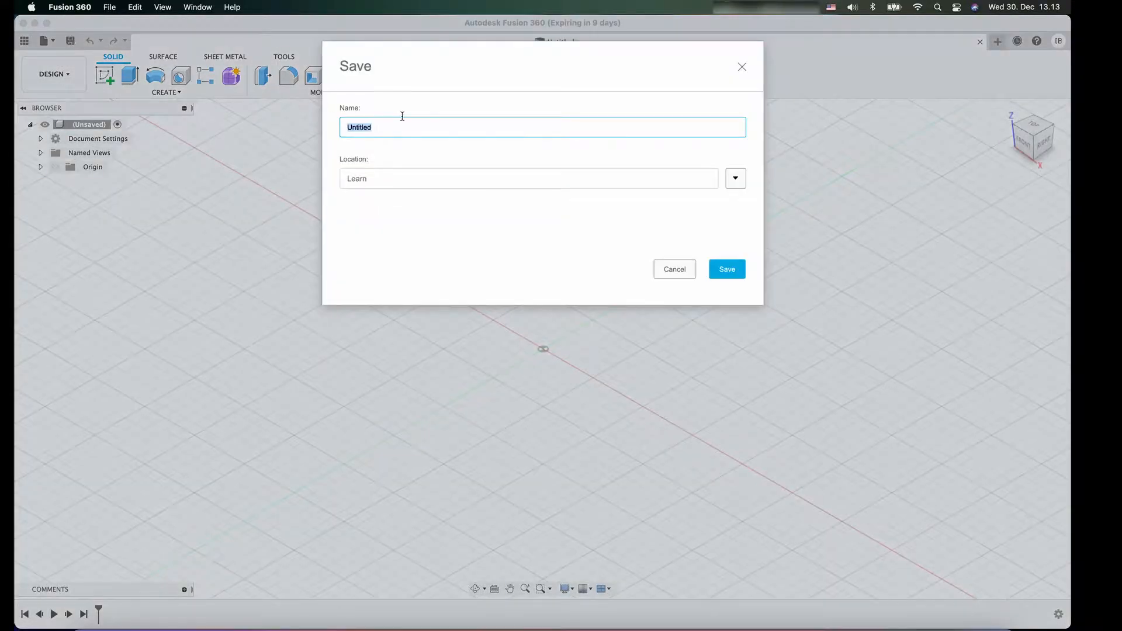
type("Box")
left_click(727, 270)
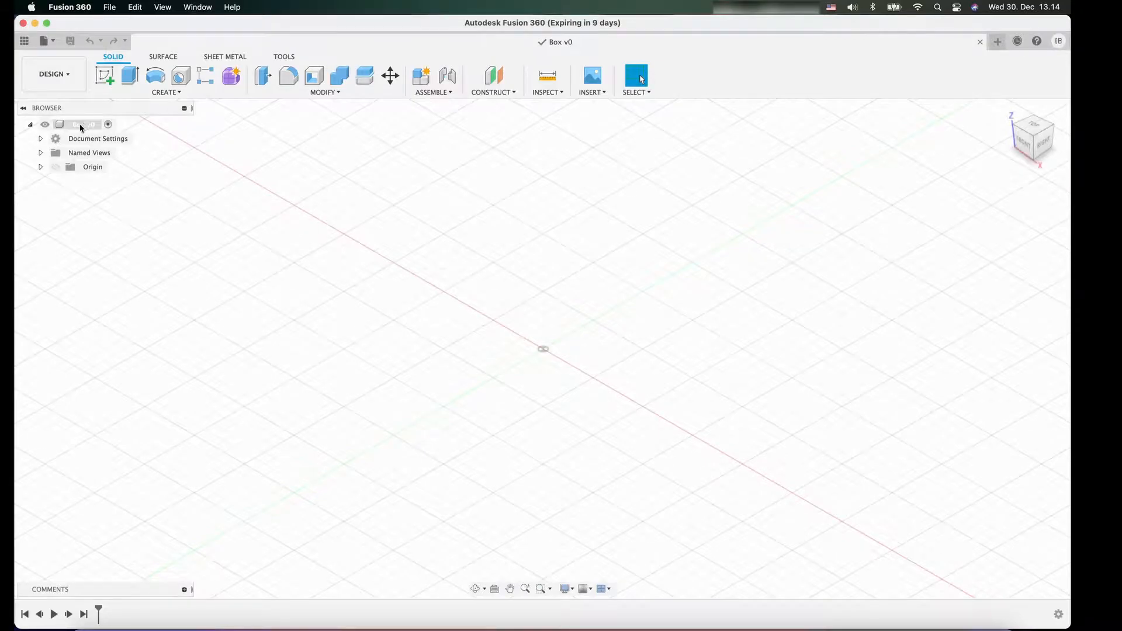
Create an internal standard component named Box under the root of the design and keep it active
right_click(80, 127)
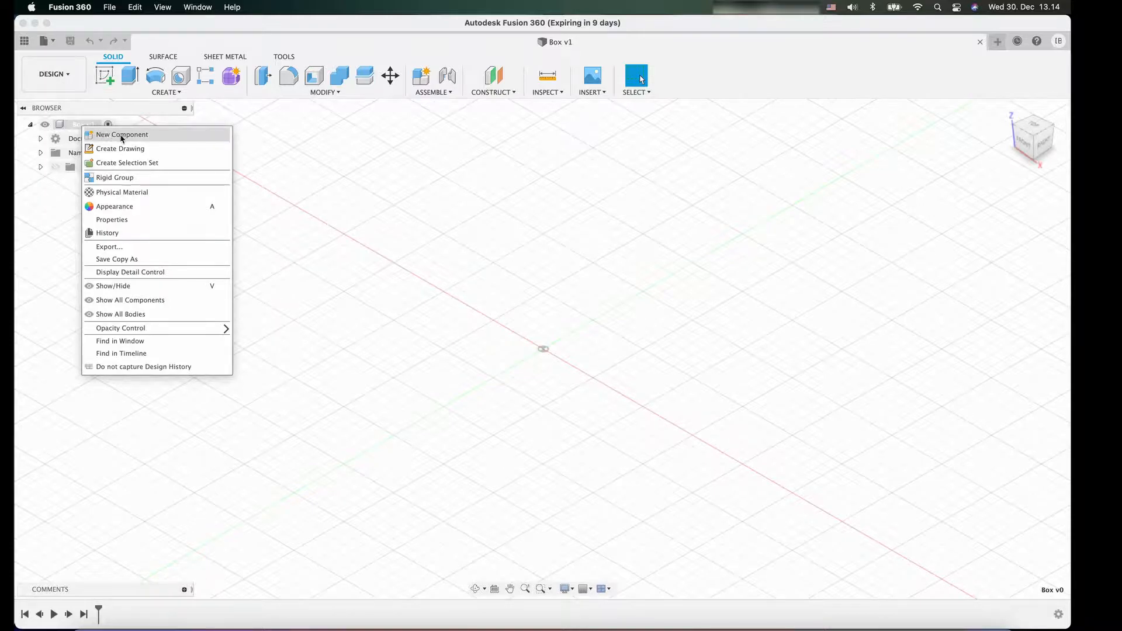
left_click(164, 135)
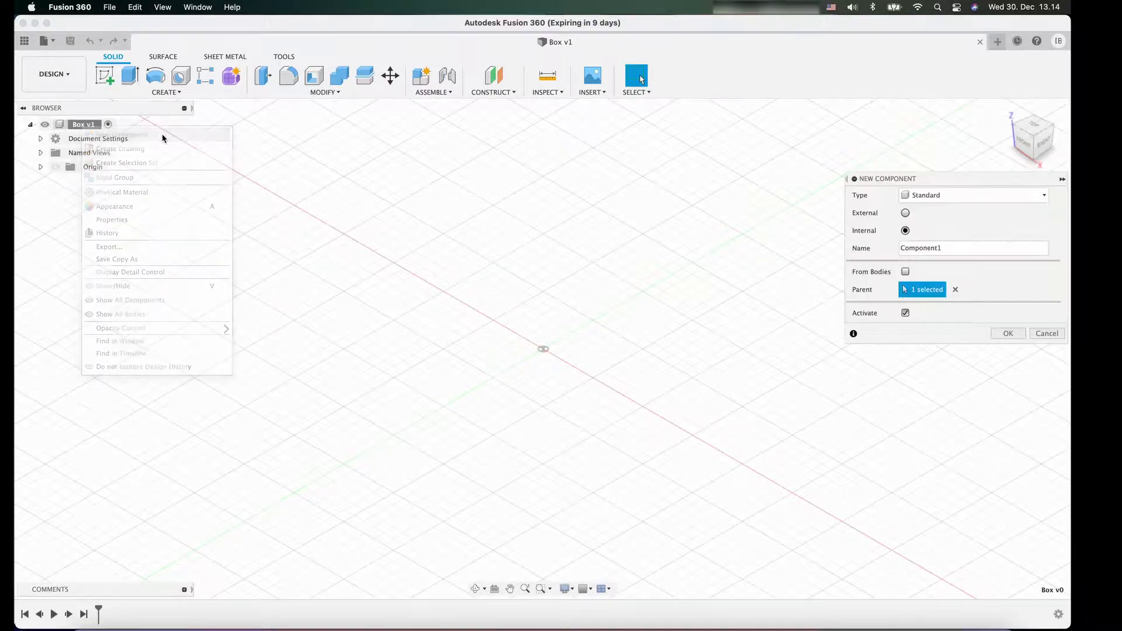
left_click_drag(973, 248, 883, 250)
type("Box")
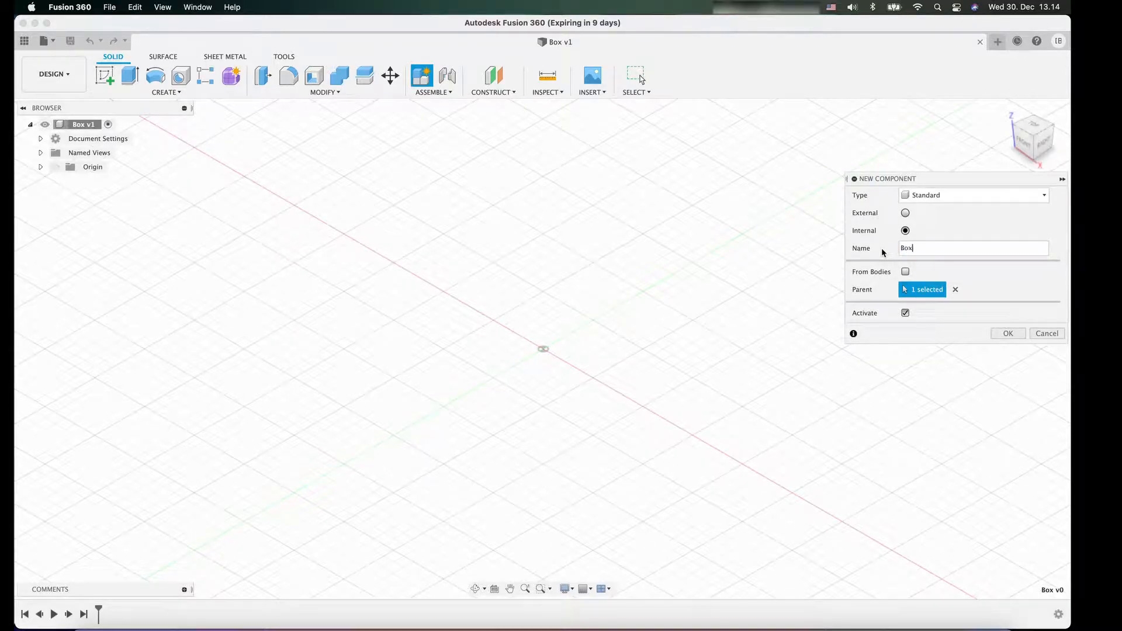
left_click(1007, 333)
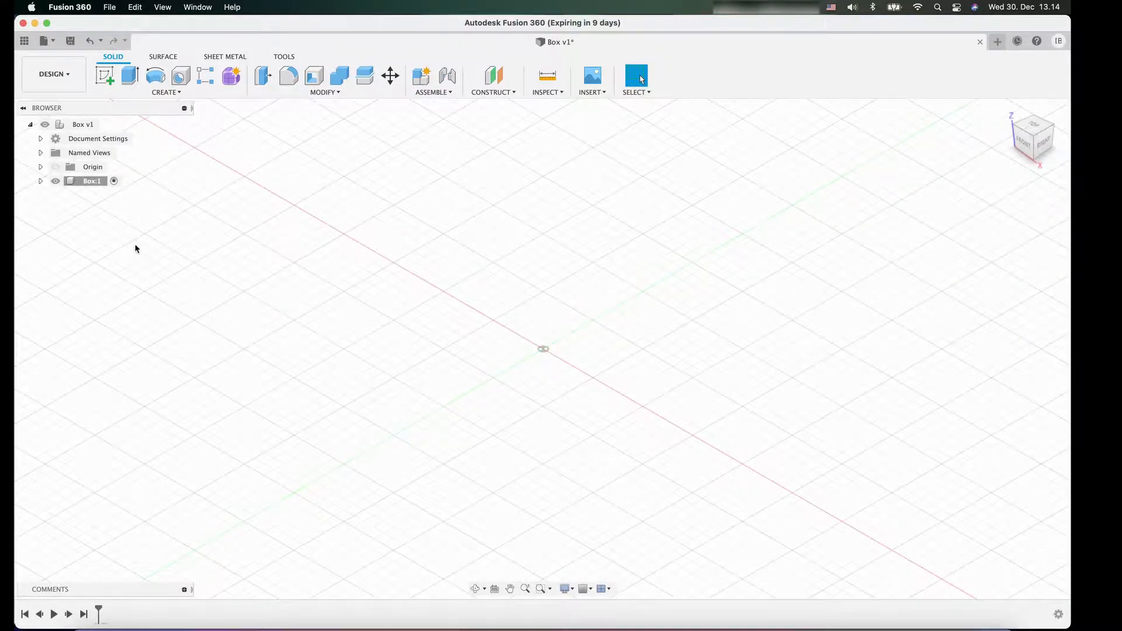
left_click(74, 185)
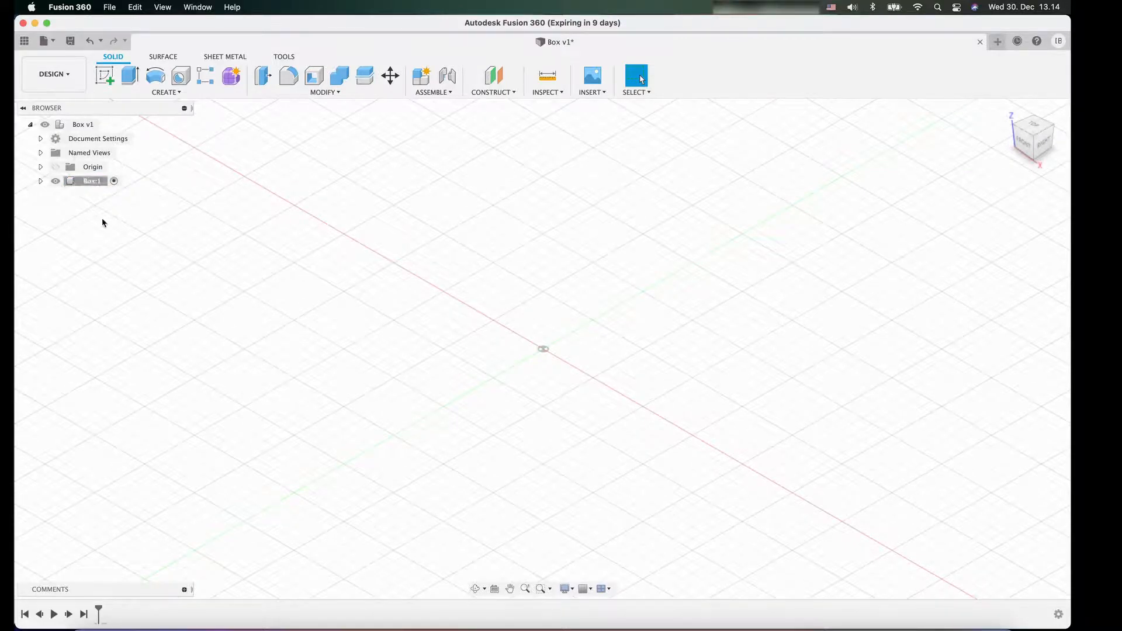
Sketch a 25 mm by 25 mm center rectangle on the horizontal XY plane, centred on the origin
left_click(105, 79)
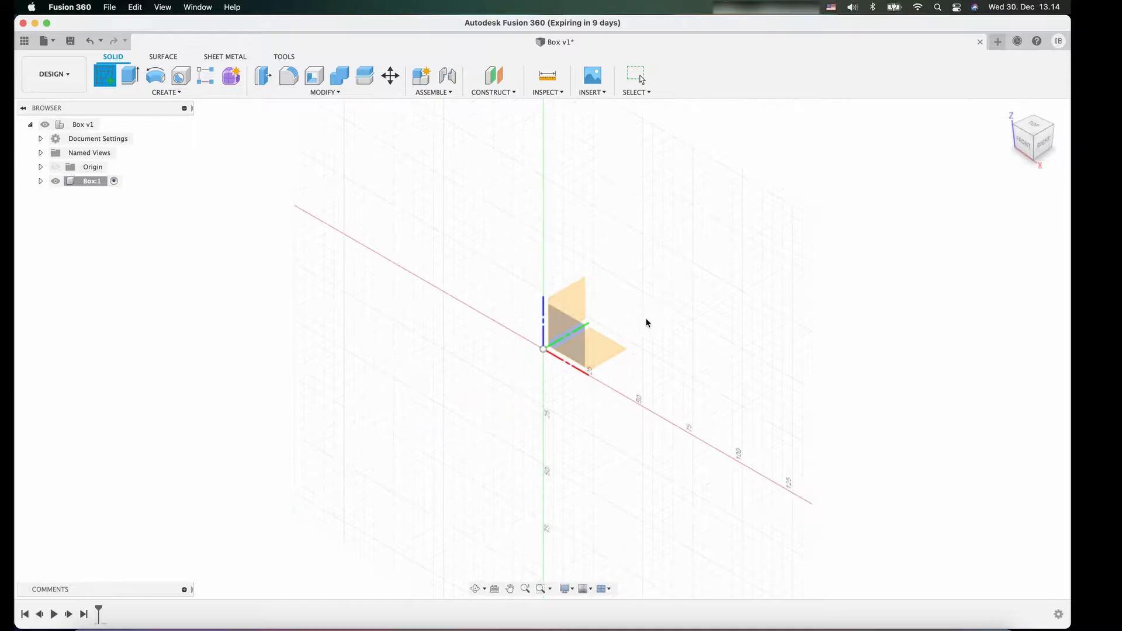
left_click(598, 352)
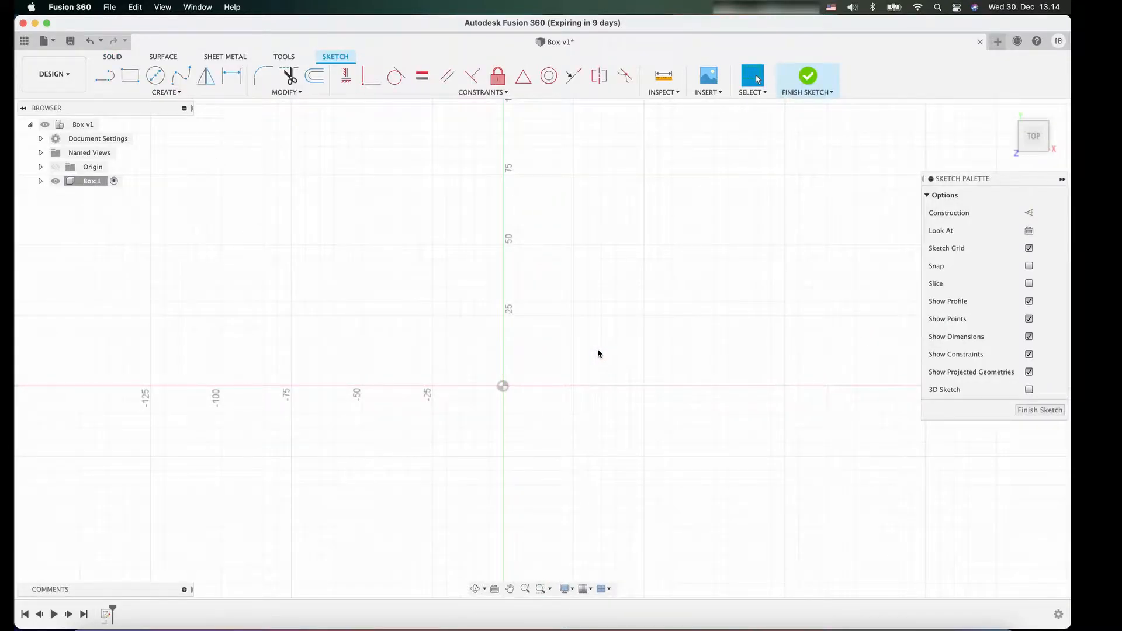
left_click(174, 92)
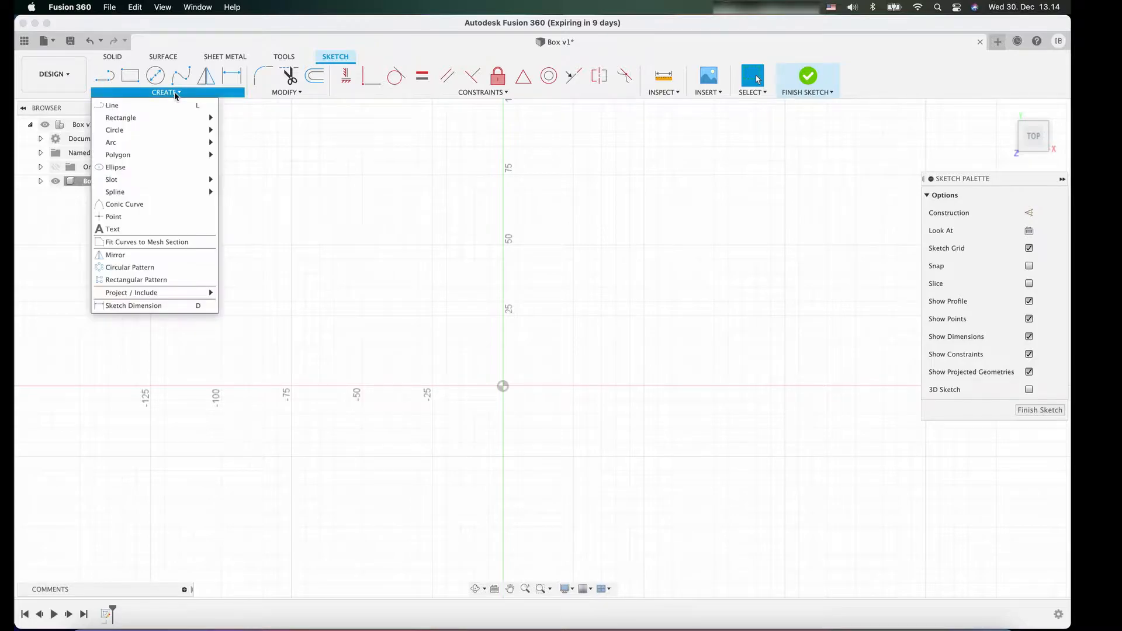
mouse_move(170, 117)
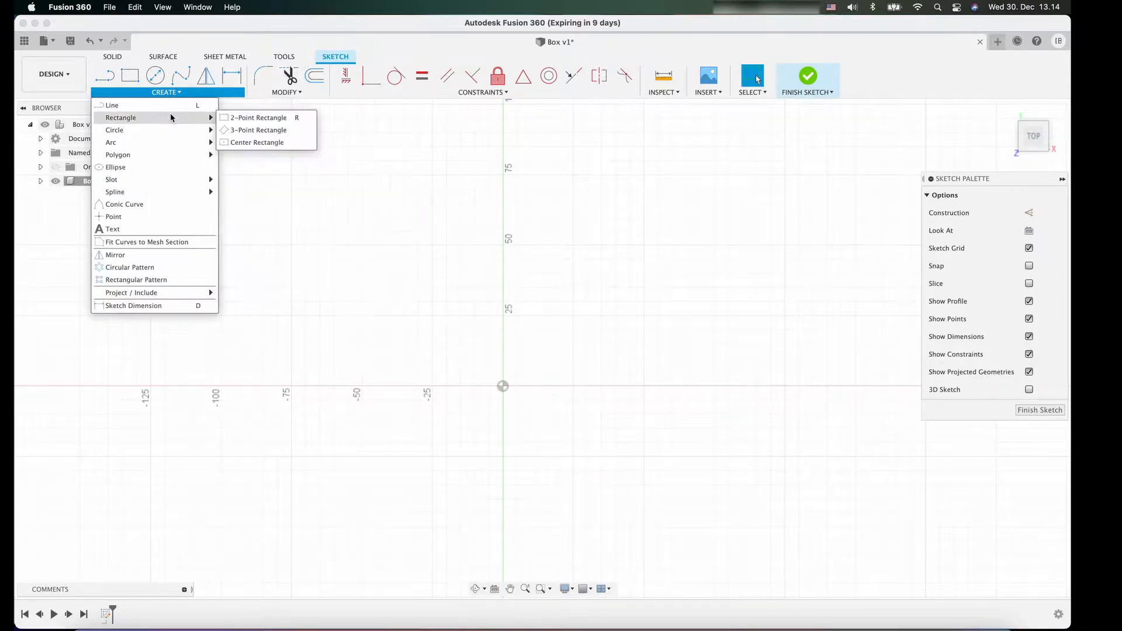
left_click(276, 145)
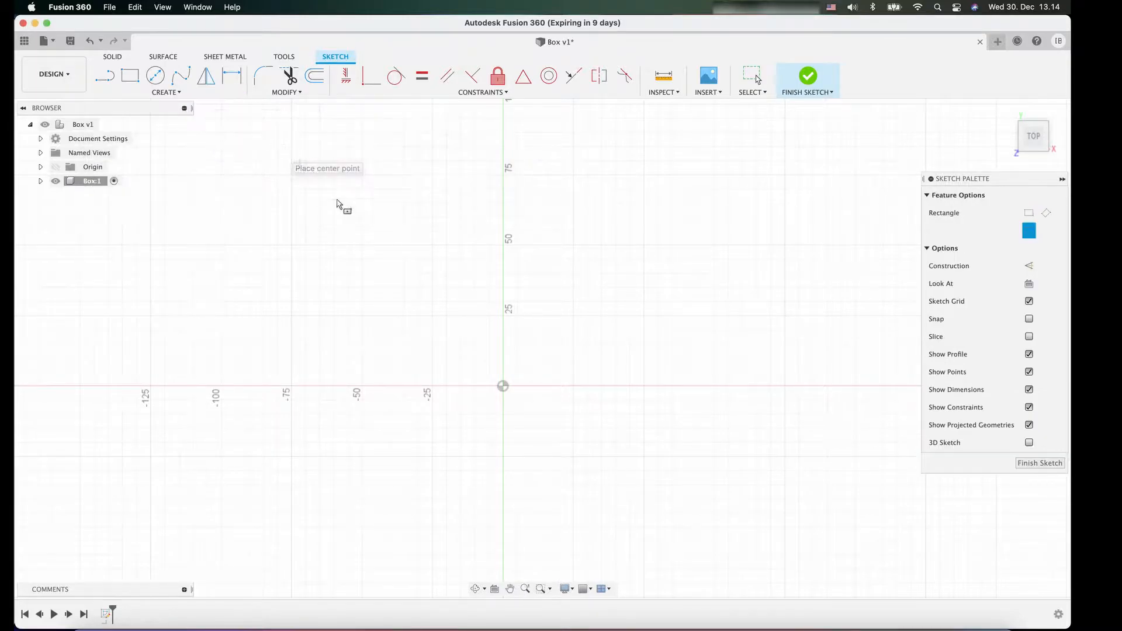
left_click(504, 387)
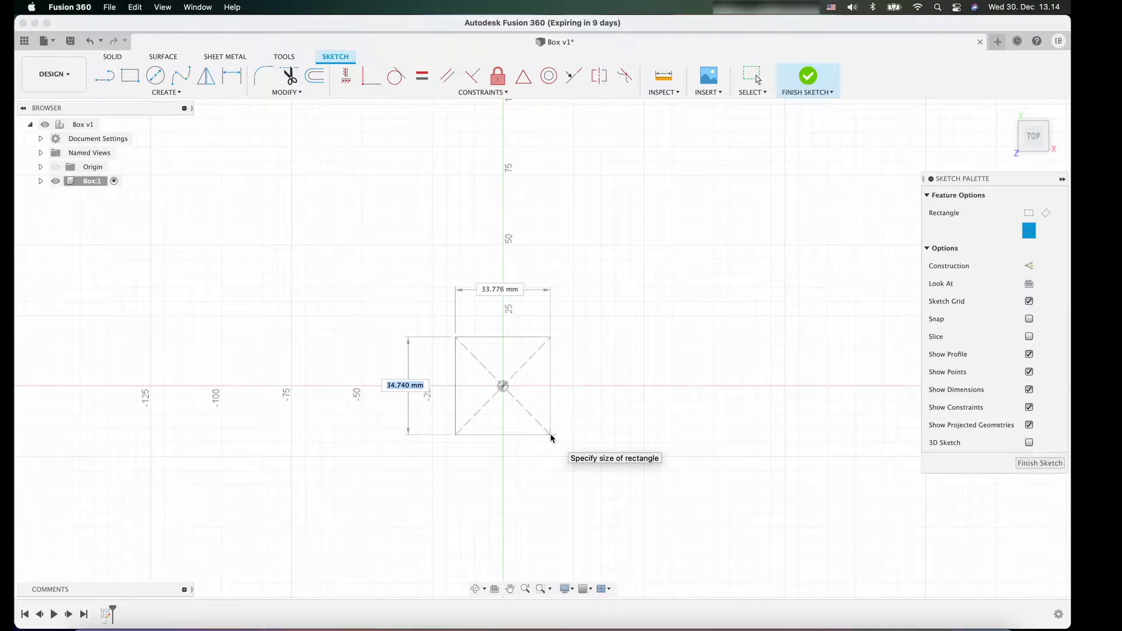
type("25")
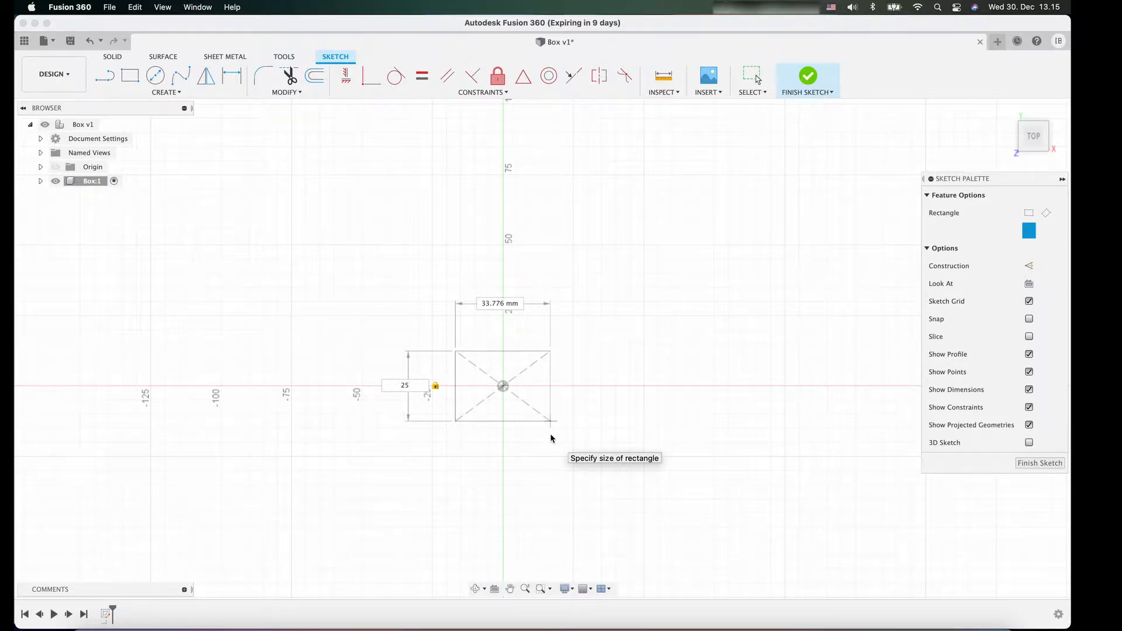
key("Tab")
type("25")
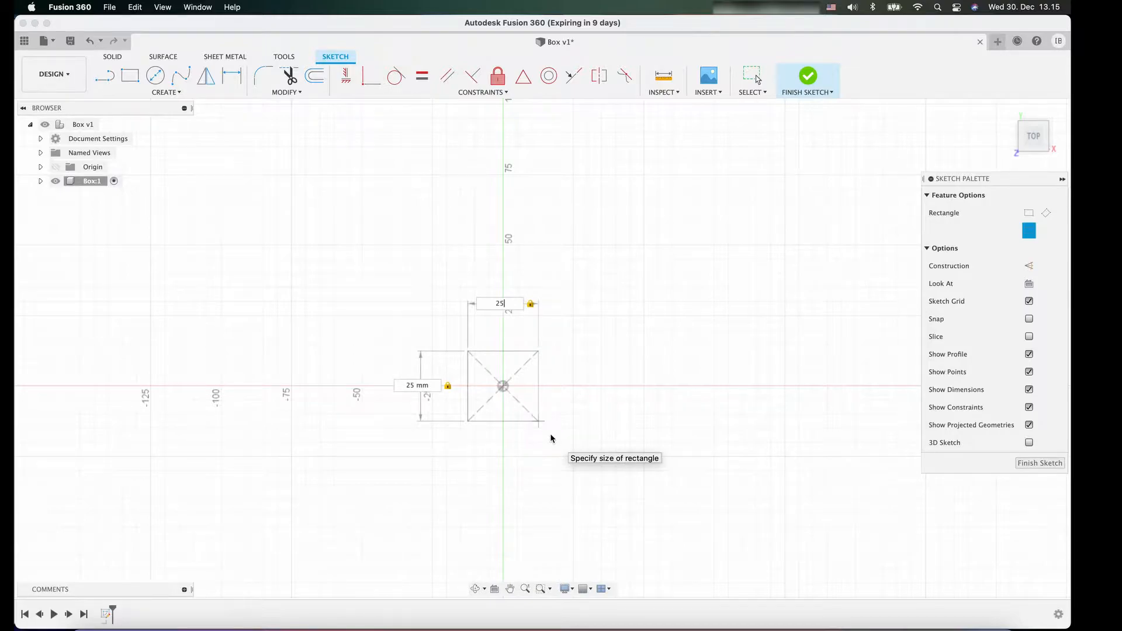
key("Return")
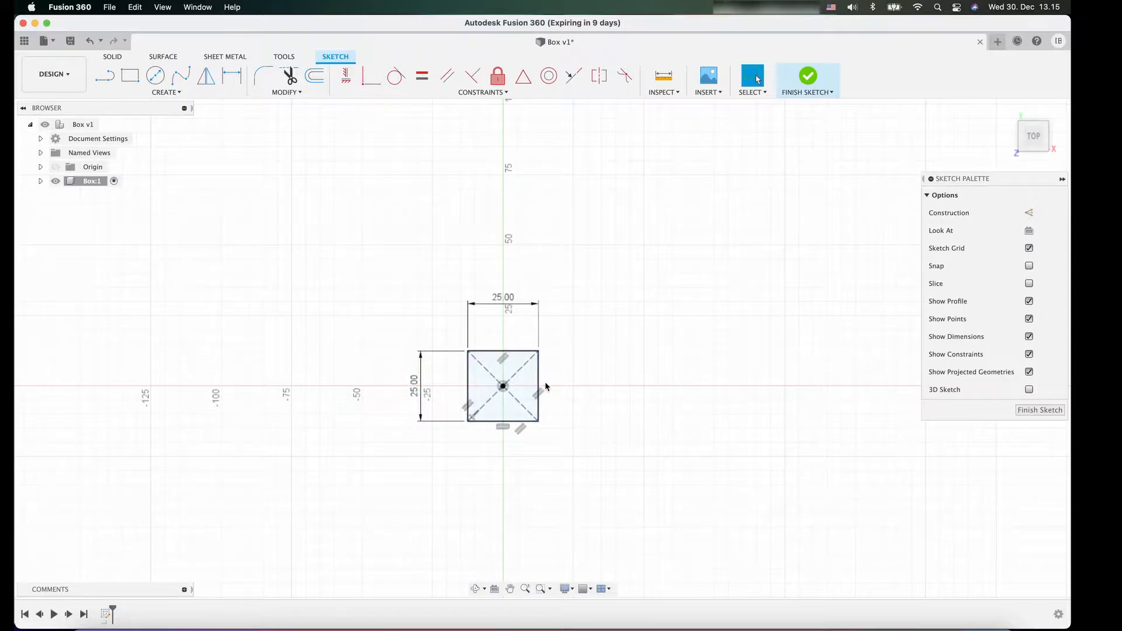
Add a user parameter named BoxSize in mm with the expression 20
left_click(298, 94)
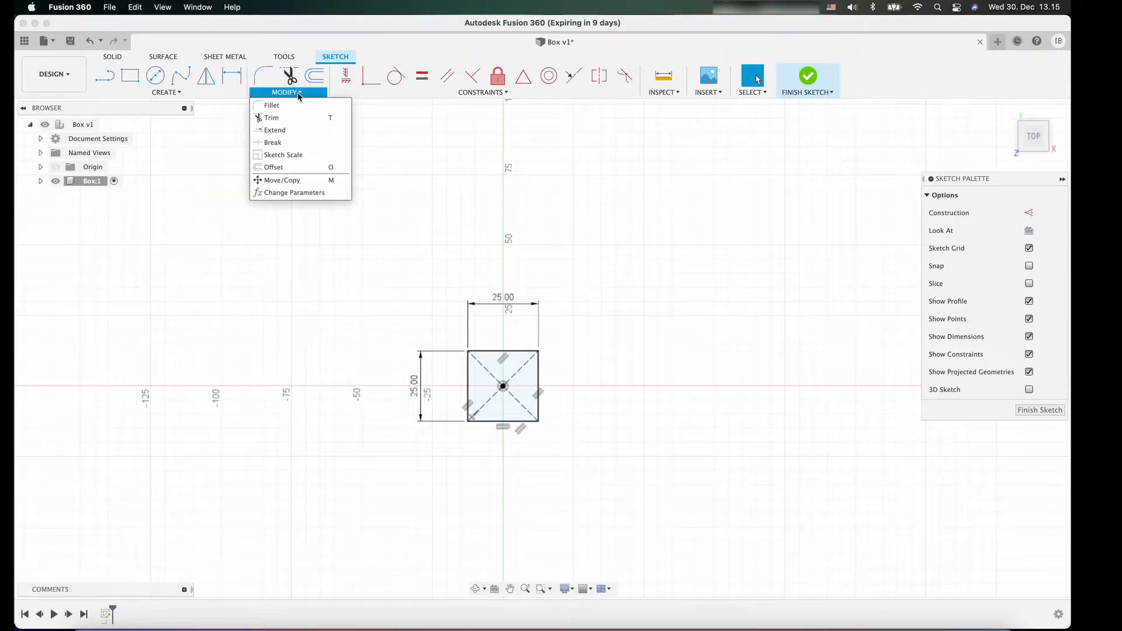
left_click(303, 193)
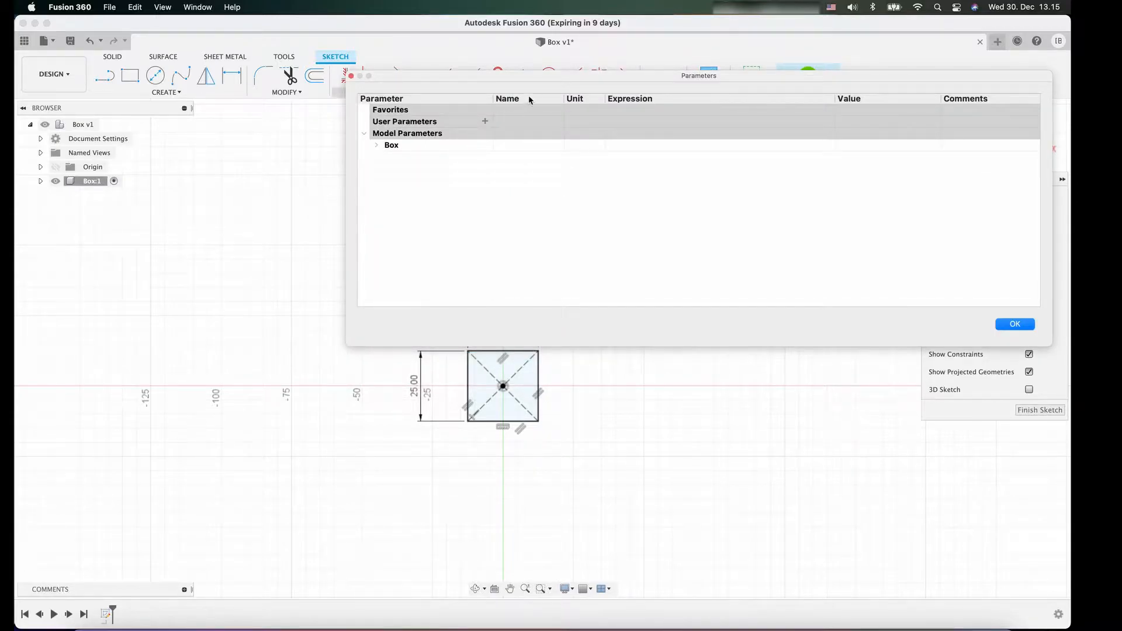
left_click_drag(525, 78, 436, 112)
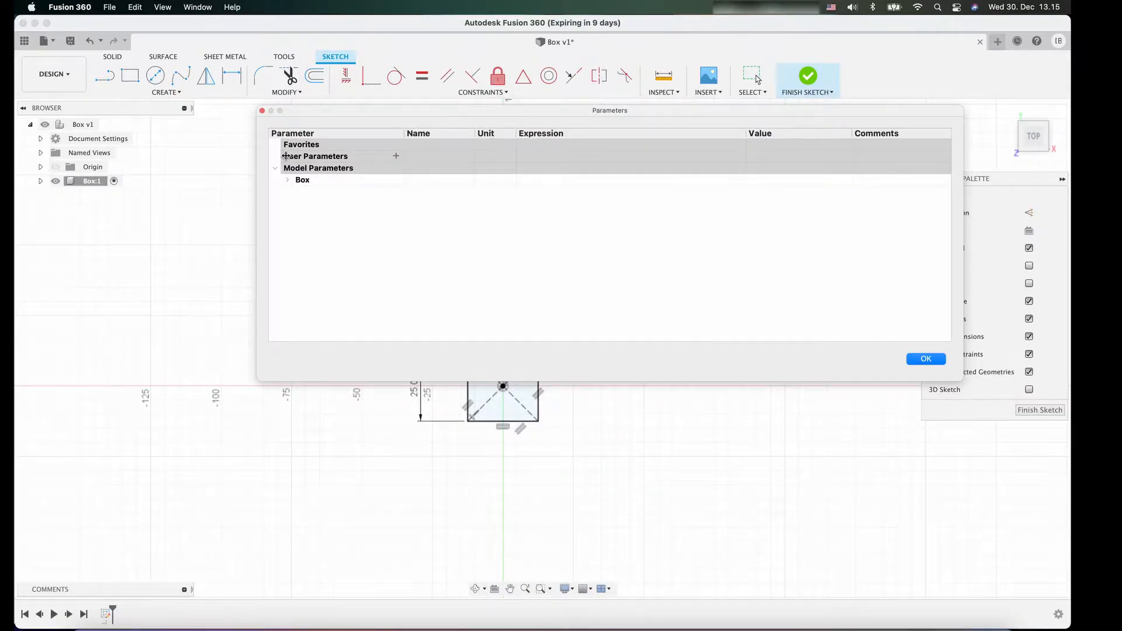
left_click(399, 156)
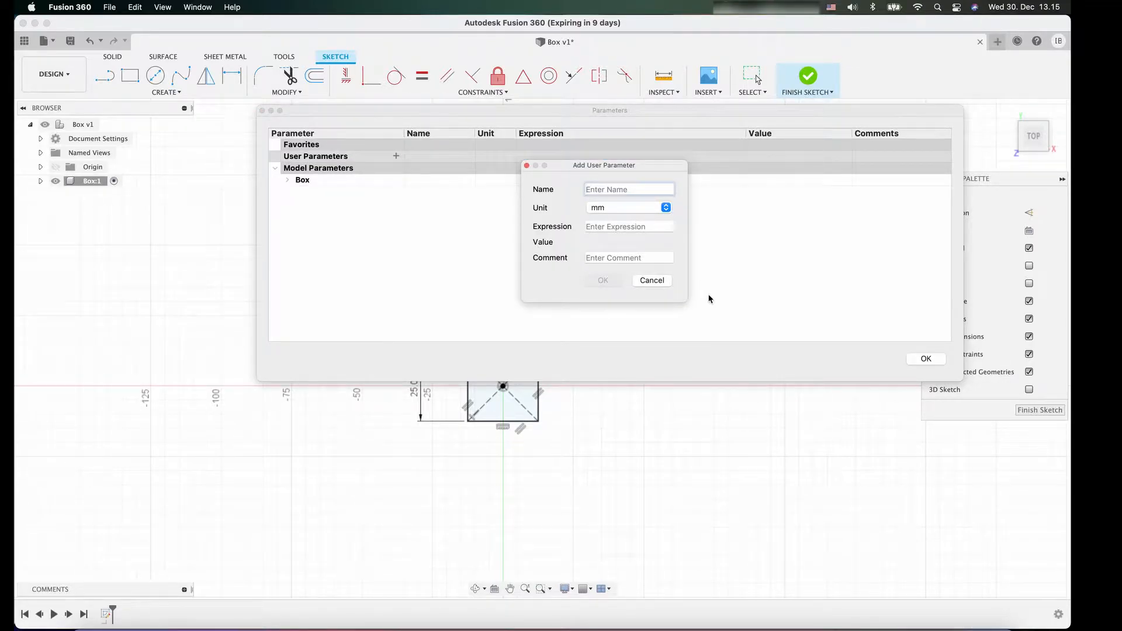
type("Bo")
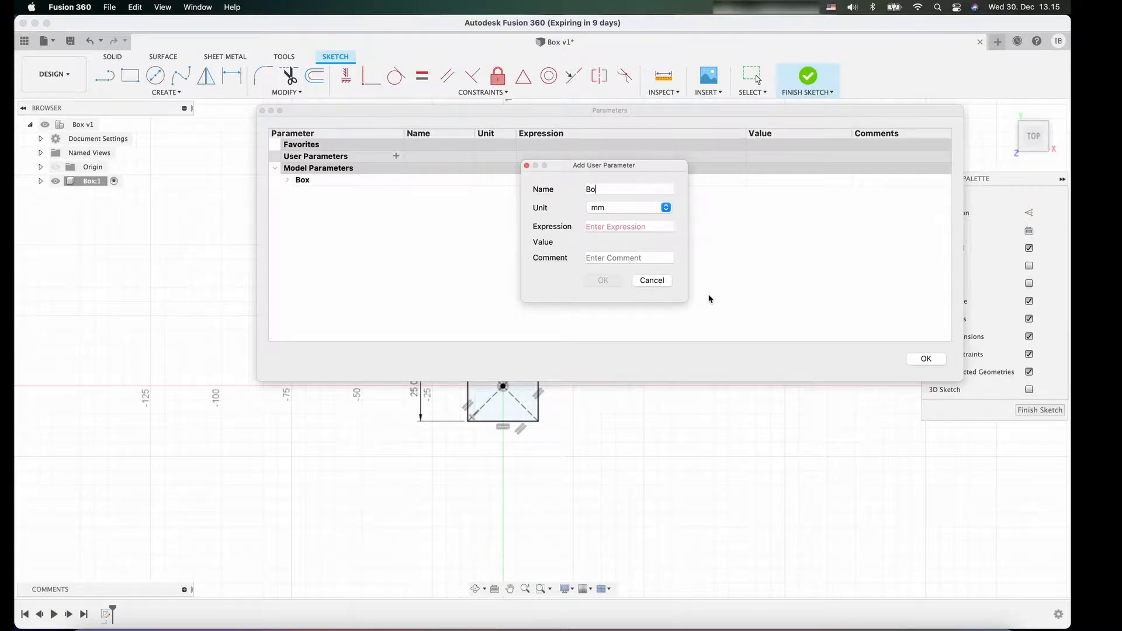
type("xSize")
left_click(599, 227)
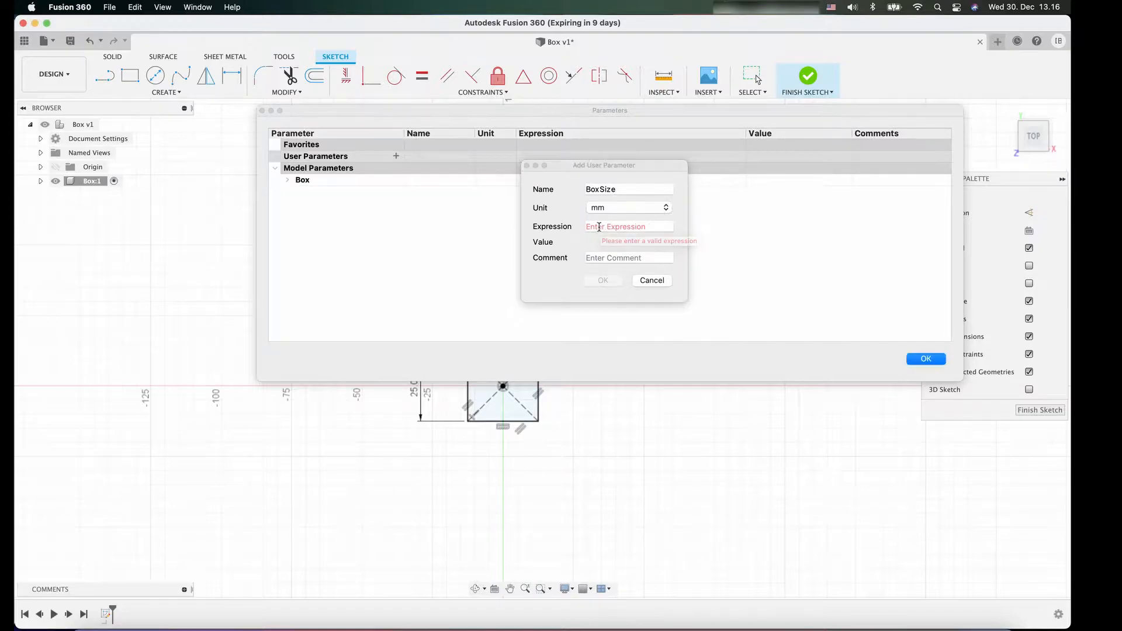
left_click(600, 227)
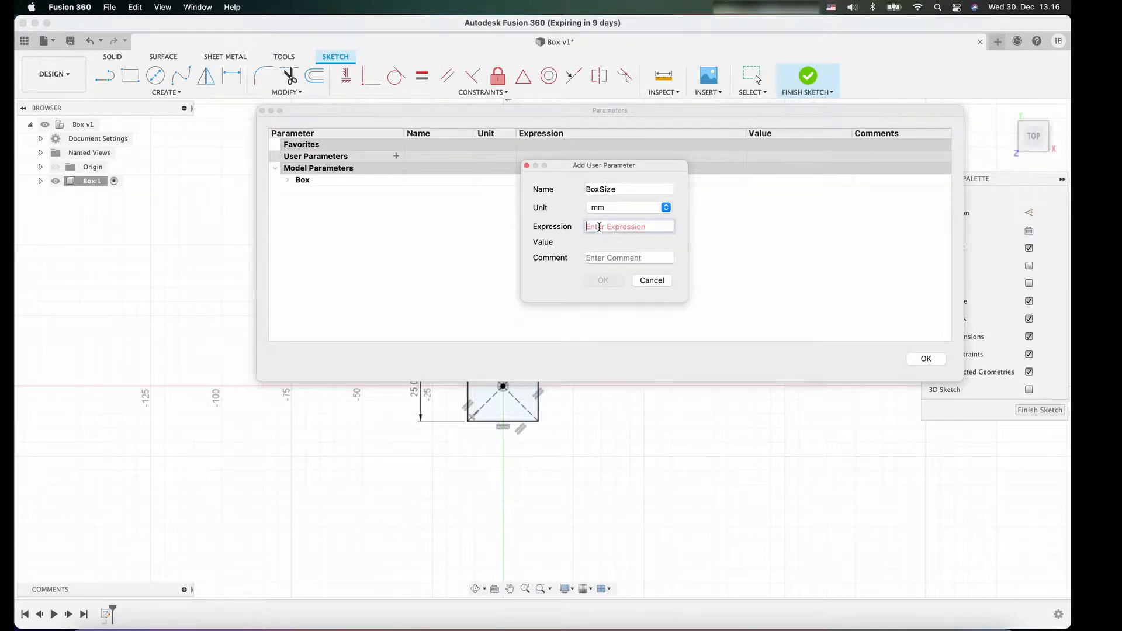
type("20")
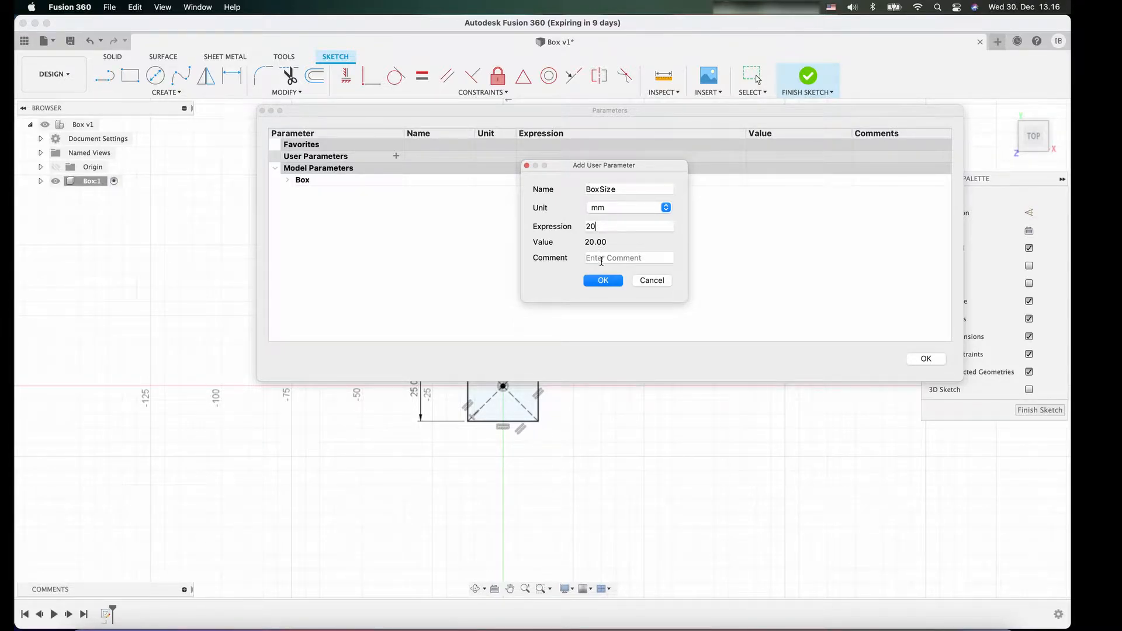
left_click(604, 281)
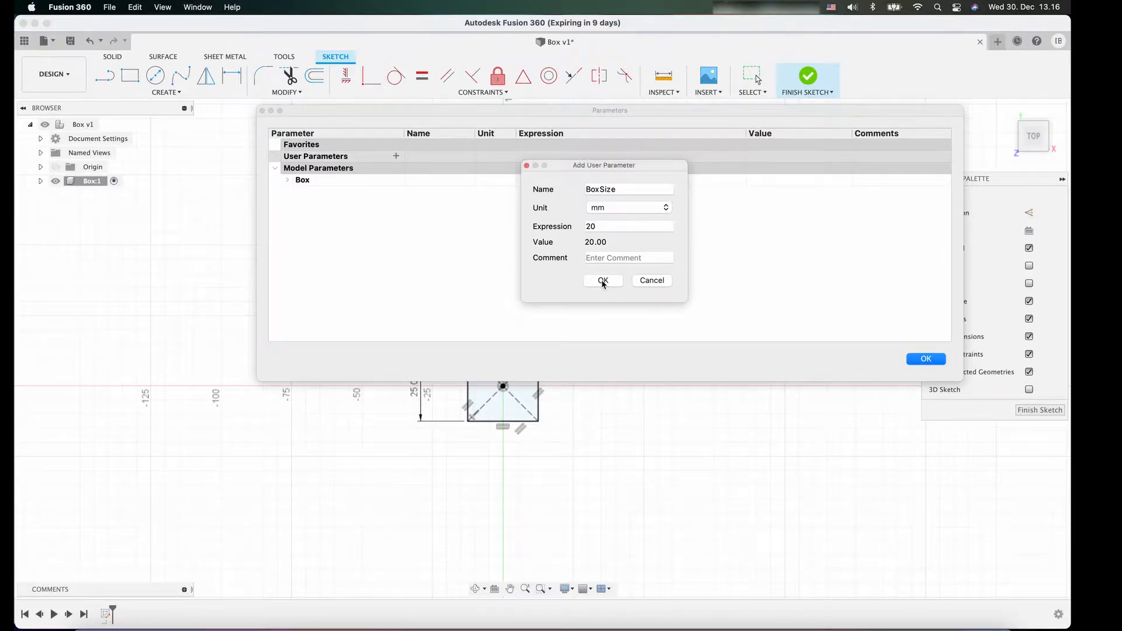
left_click(603, 281)
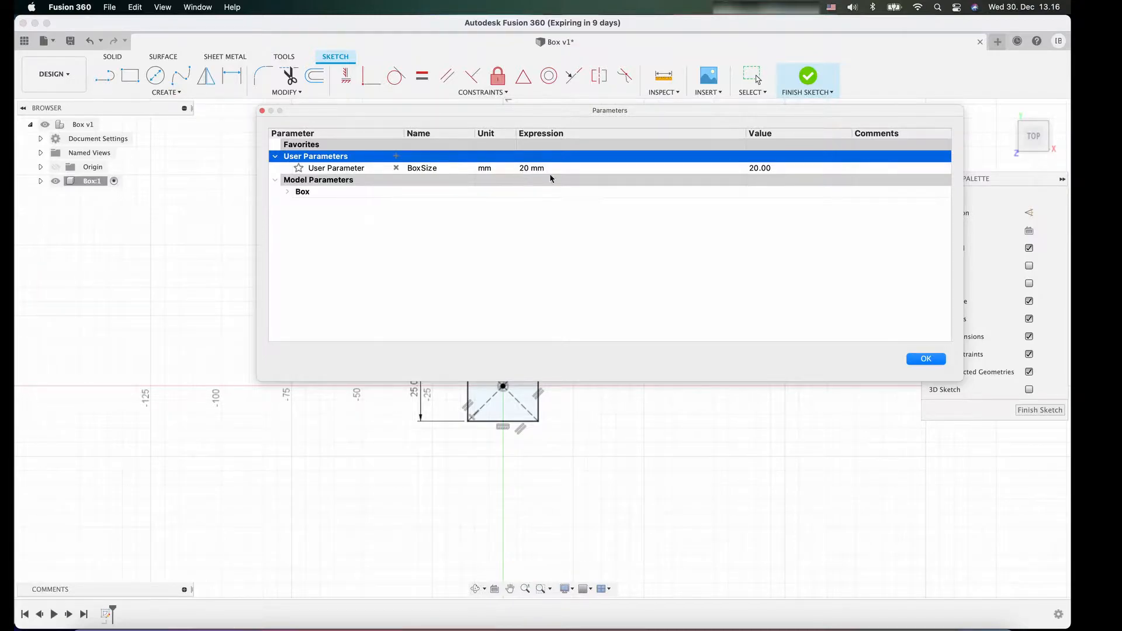
left_click(928, 359)
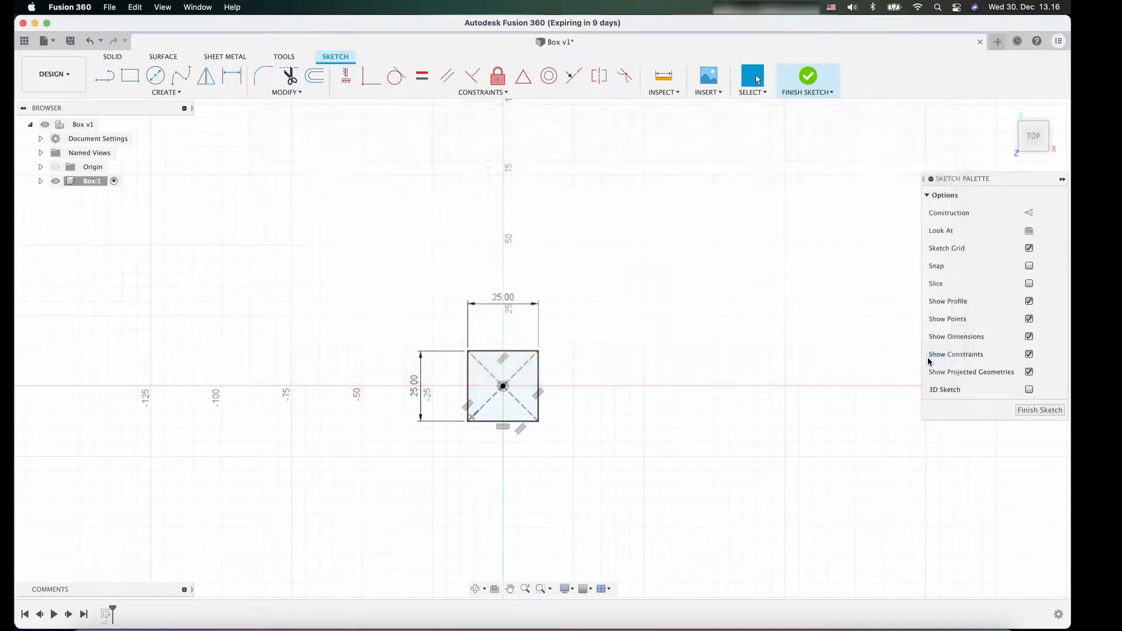
Set both the width and height dimensions of the sketched rectangle to the BoxSize parameter
double_click(502, 304)
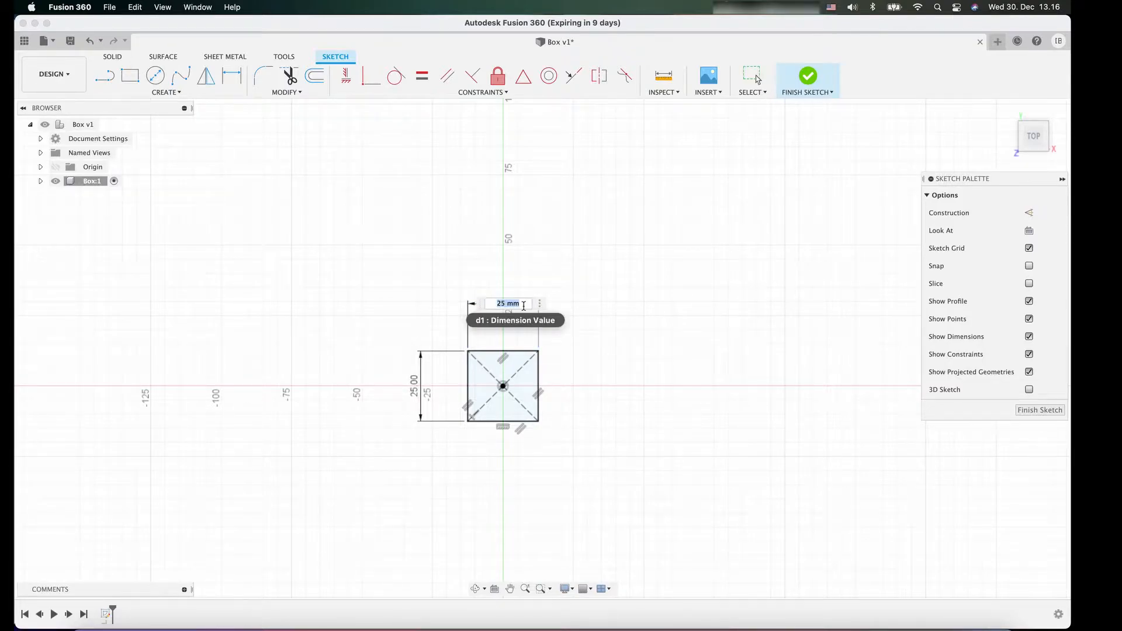
type("Bo")
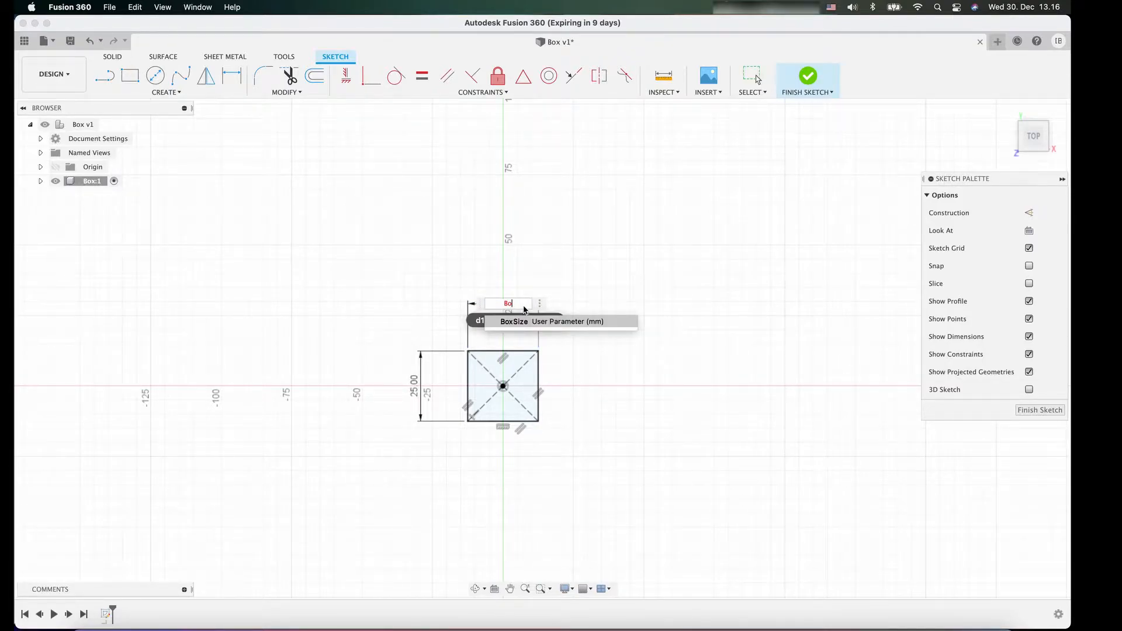
type("xSize")
key("Return")
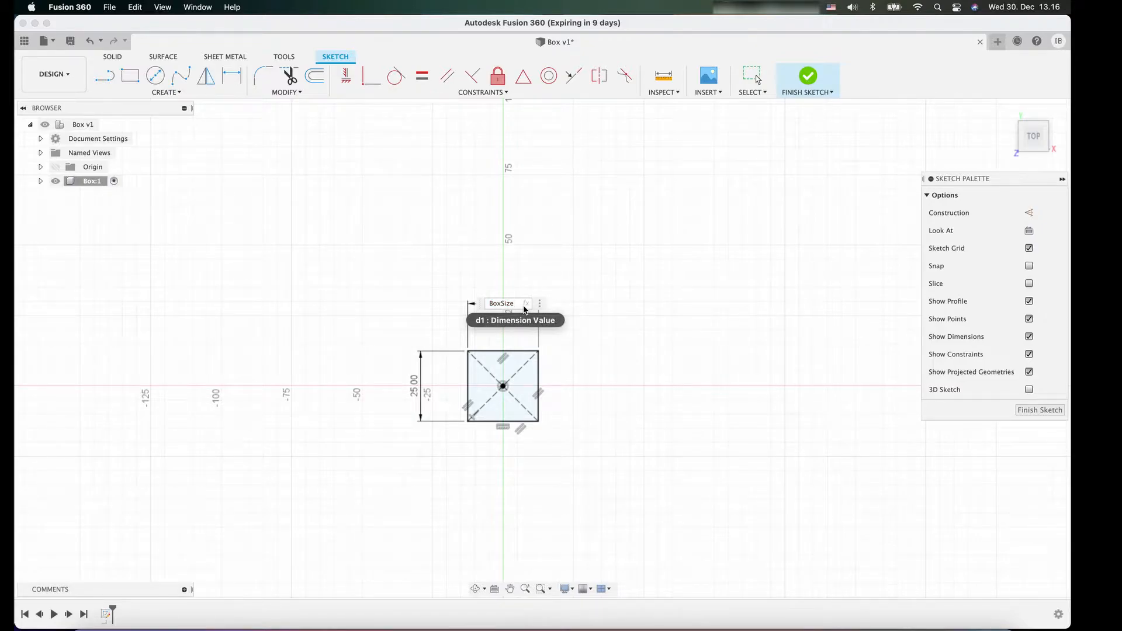
key("Return")
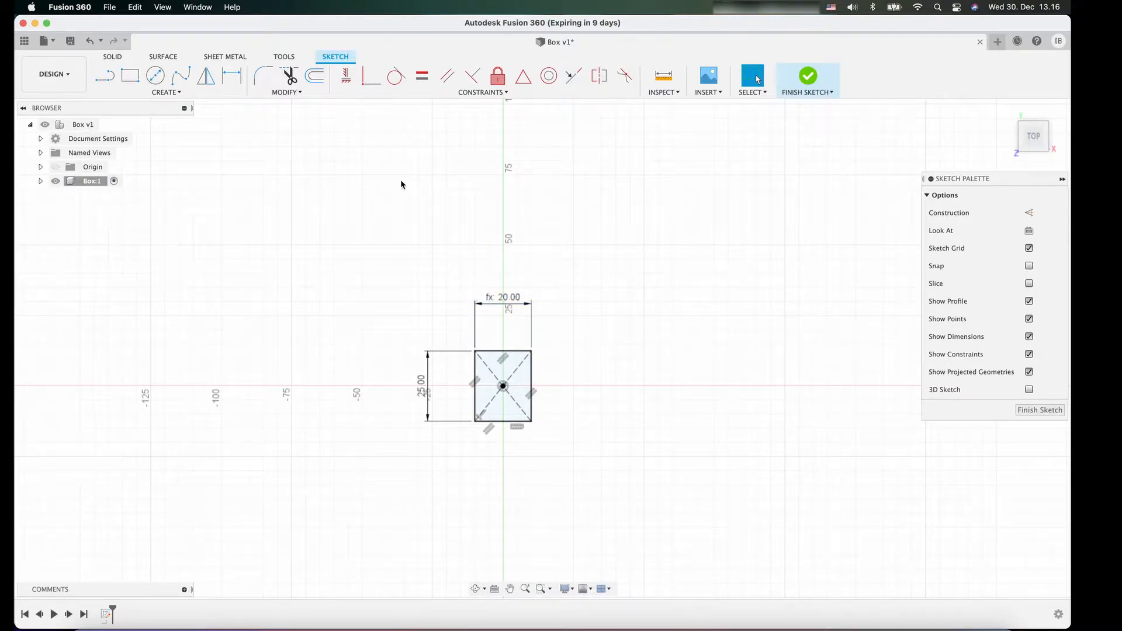
double_click(427, 396)
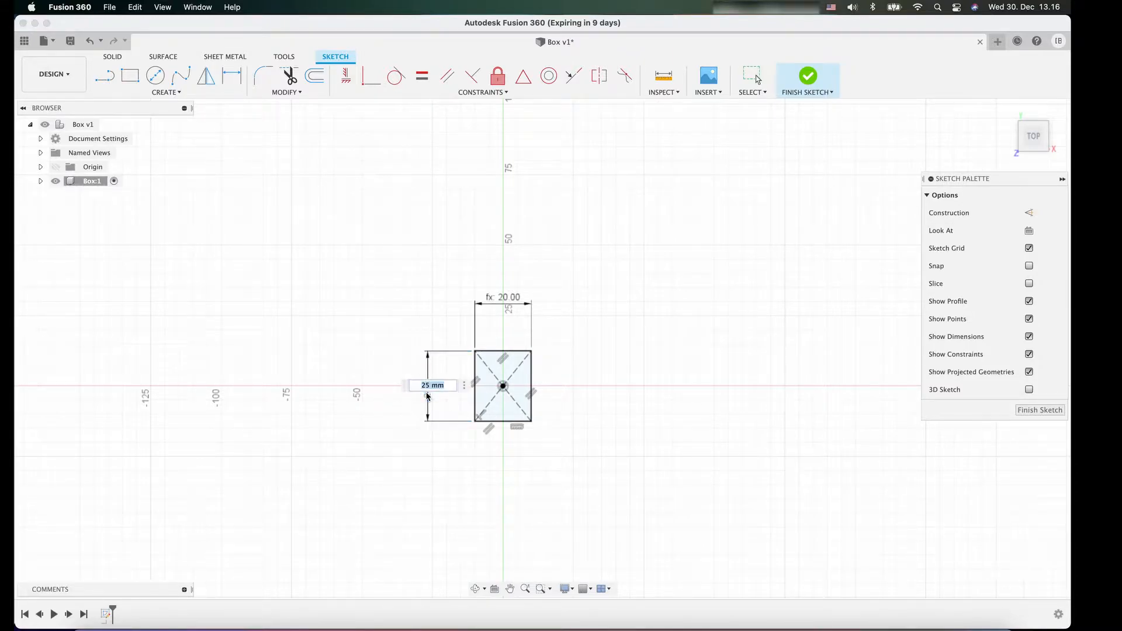
type("Bo")
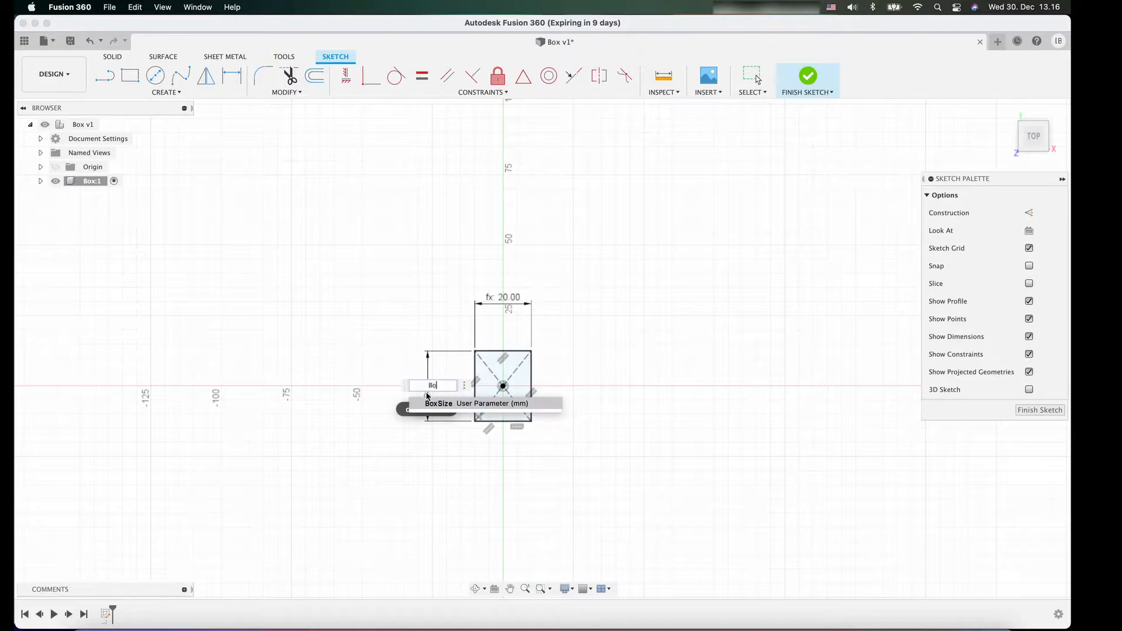
type("xSize")
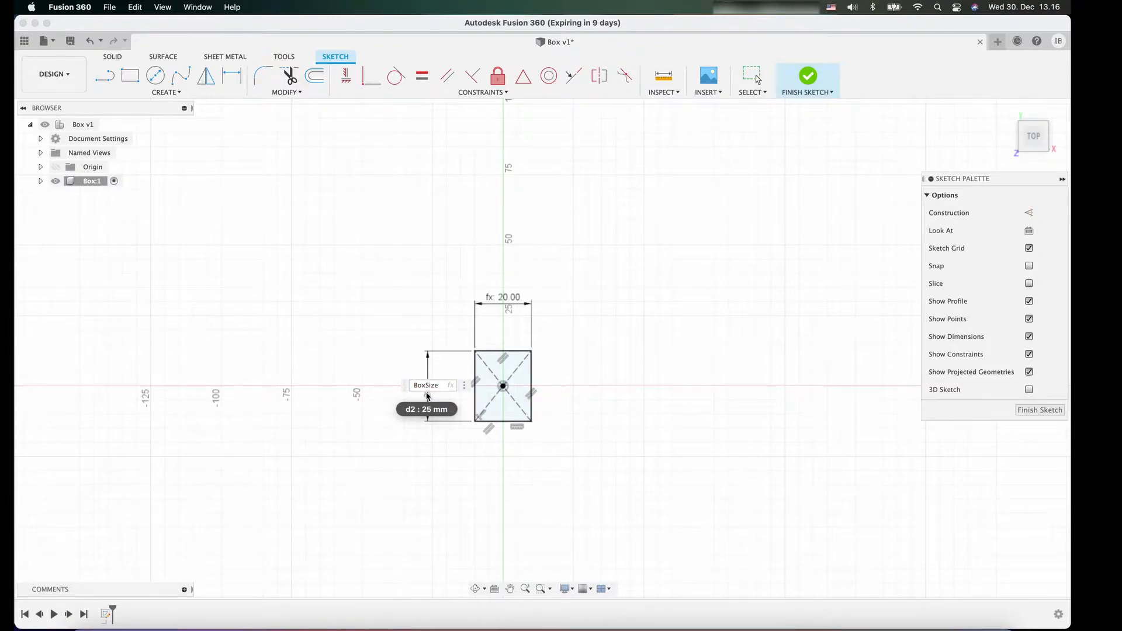
key("Return")
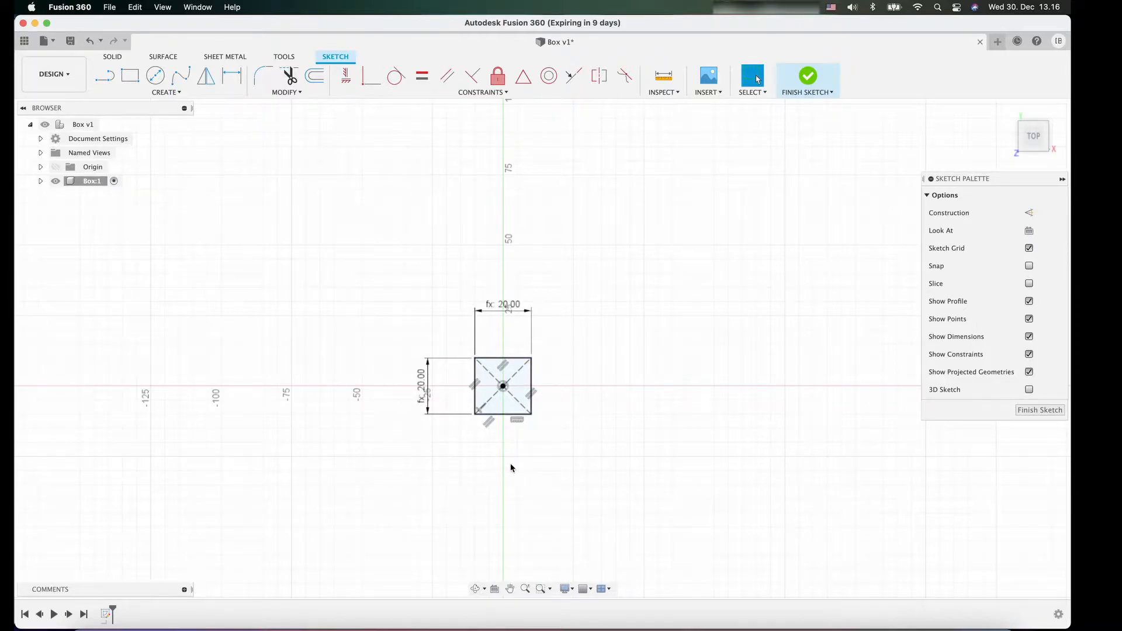
Add a user parameter named Wall in mm with the expression 2
scroll(510, 464, "up", 5)
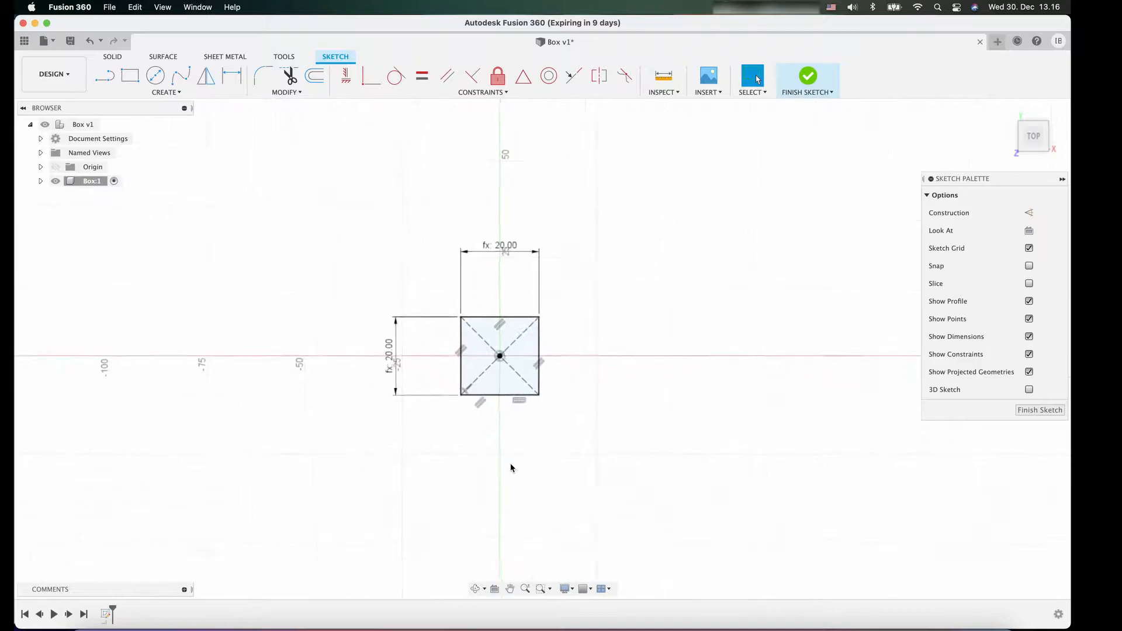
scroll(510, 468, "up", 1)
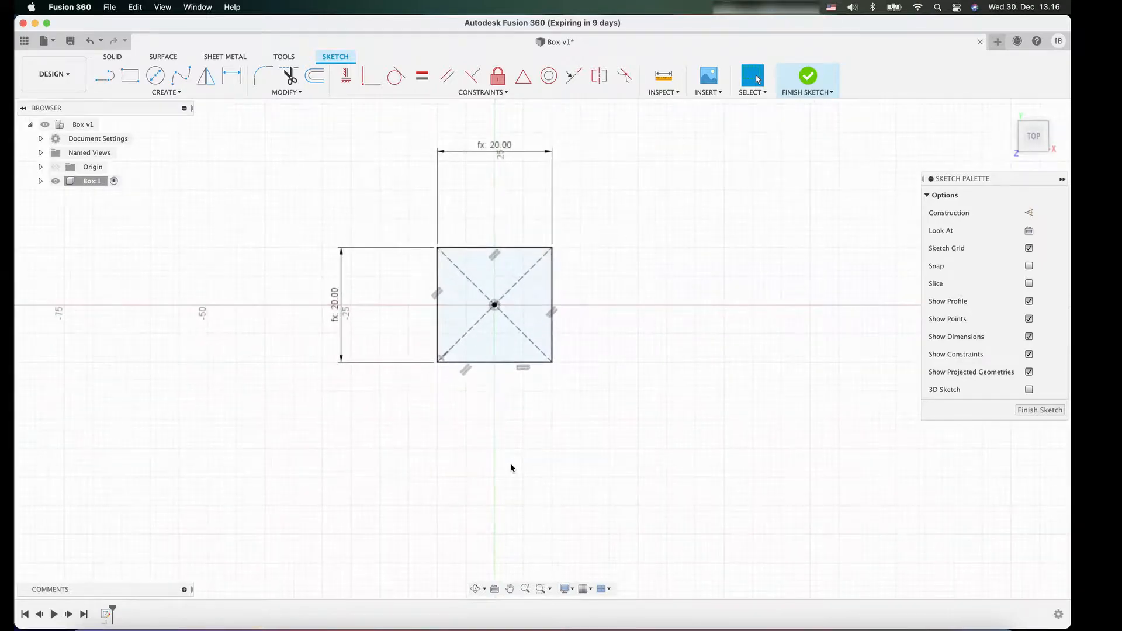
left_click(437, 333)
left_click(301, 93)
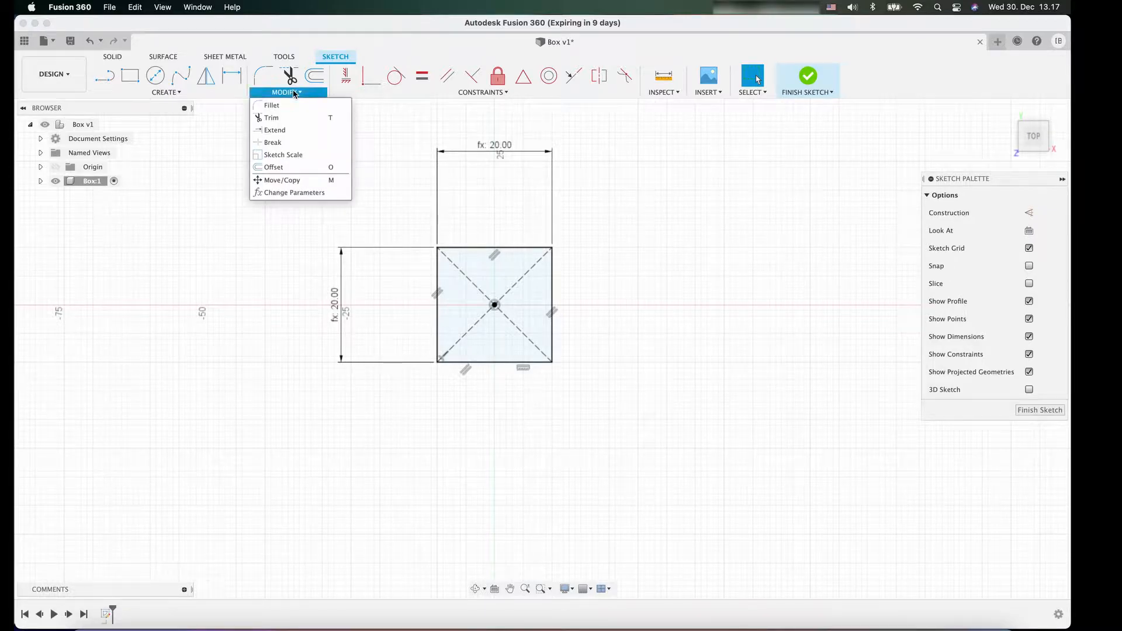
left_click(303, 193)
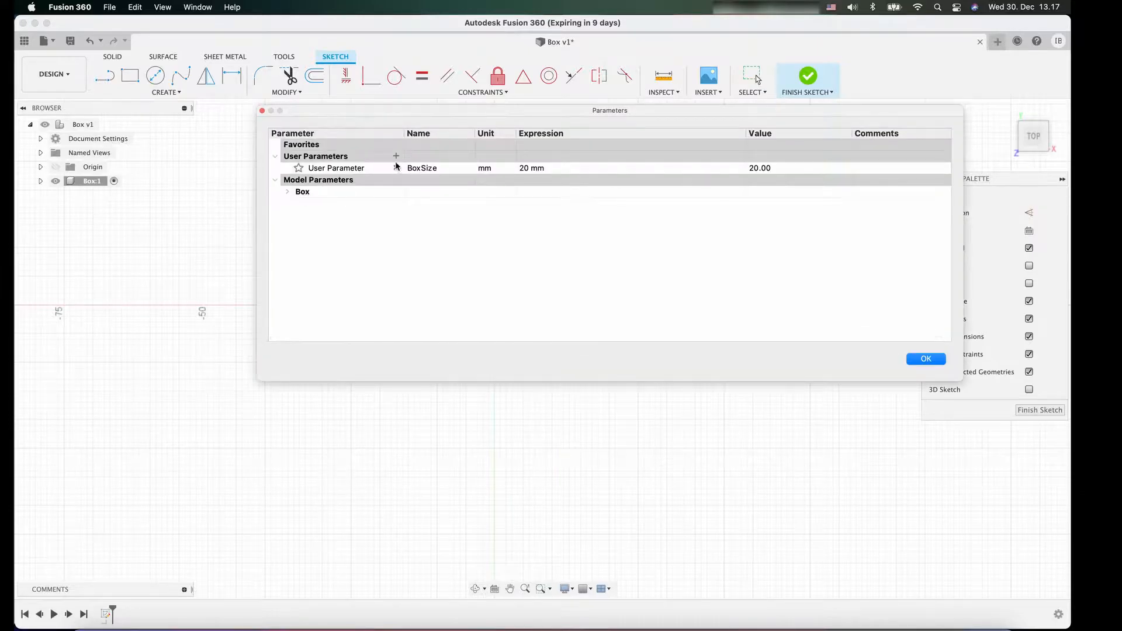
left_click(396, 157)
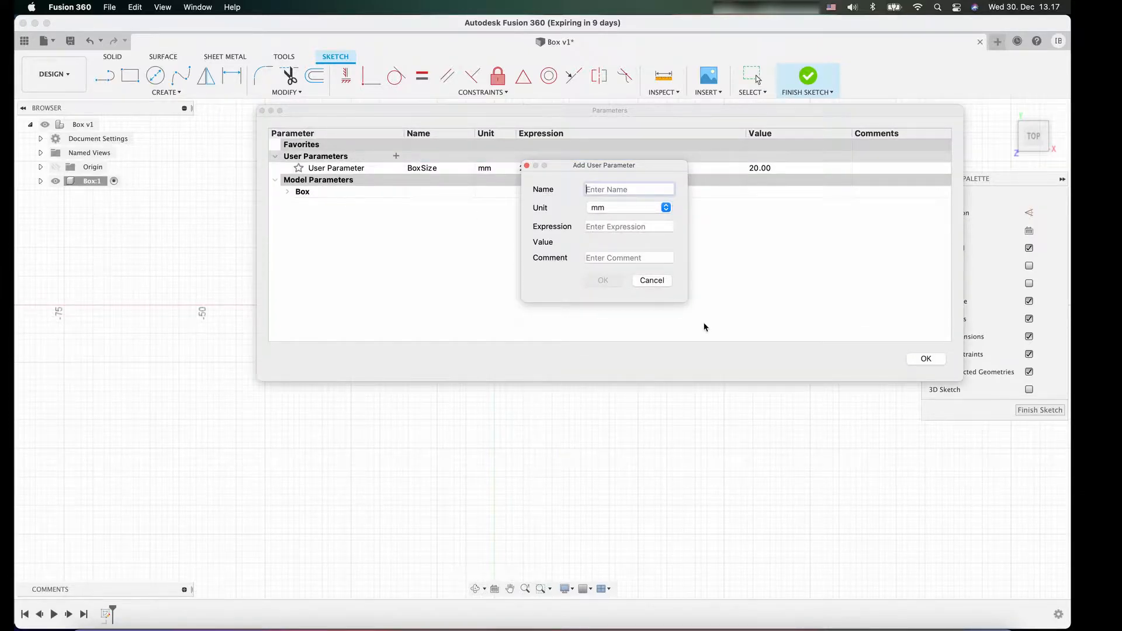
type("Wall")
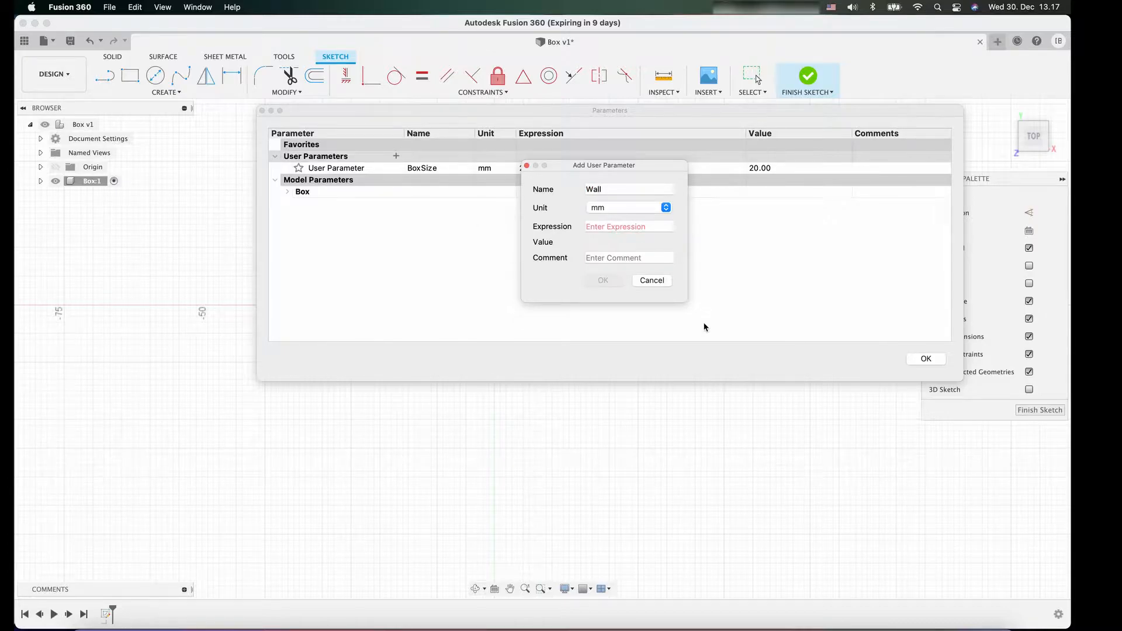
left_click(631, 226)
type("2")
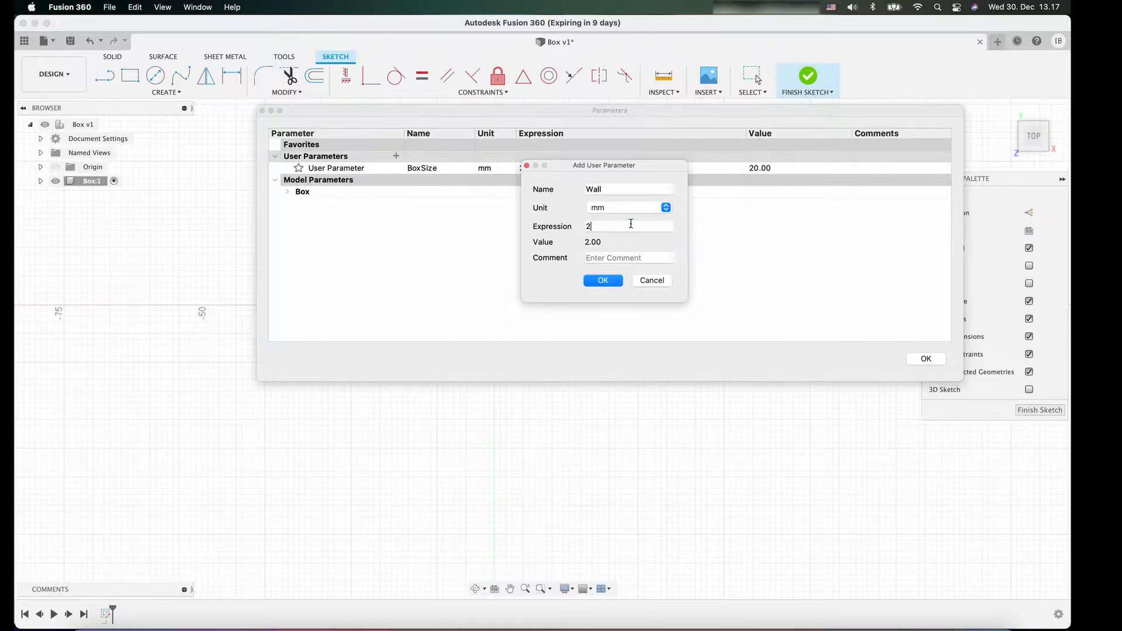
left_click(611, 285)
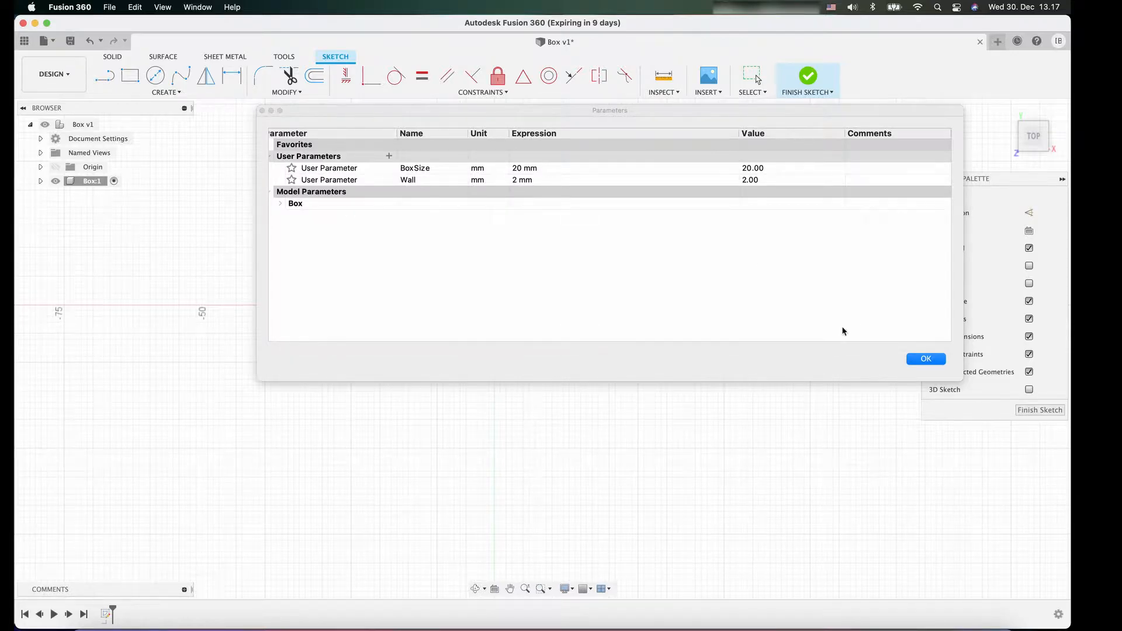
left_click(926, 359)
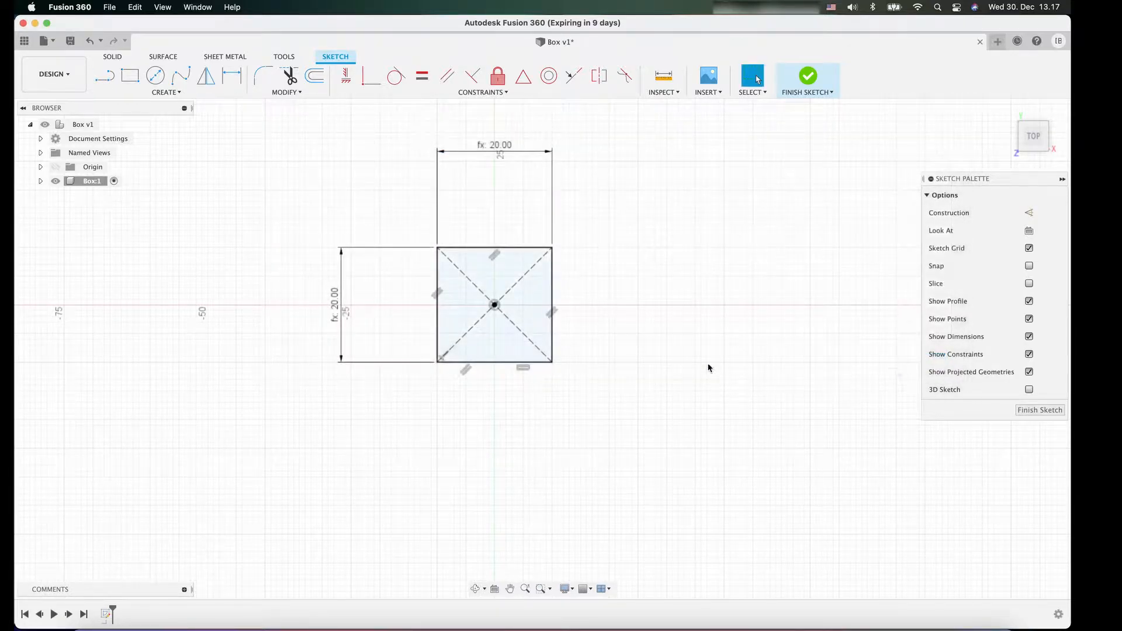
Offset the square inward by the Wall parameter with chain selection on, and finish the sketch
left_click(315, 76)
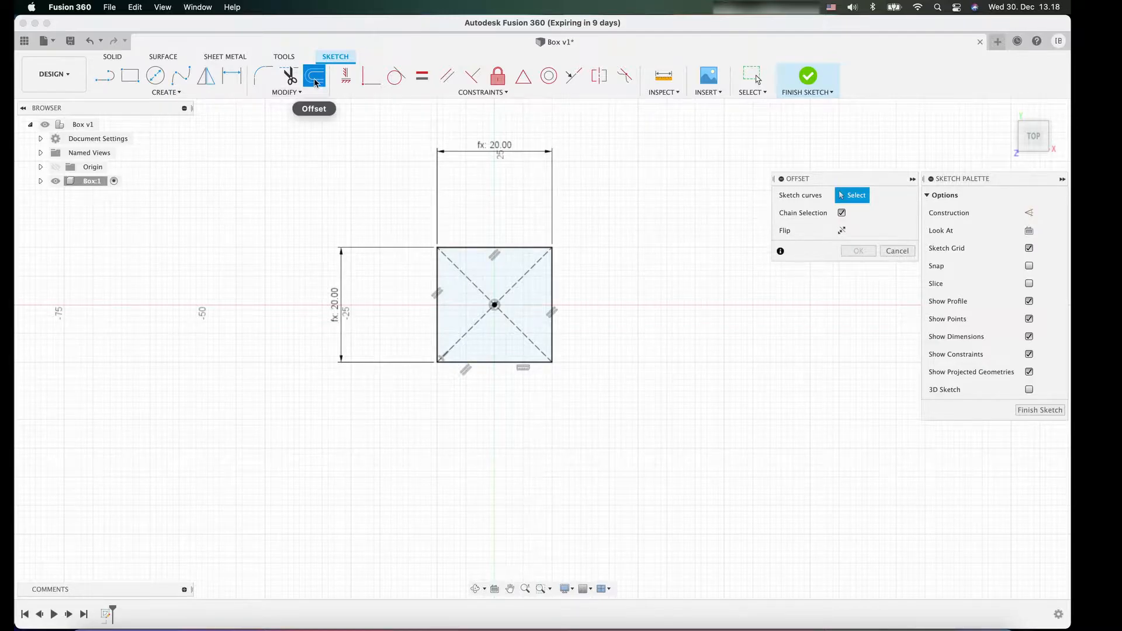
left_click(528, 248)
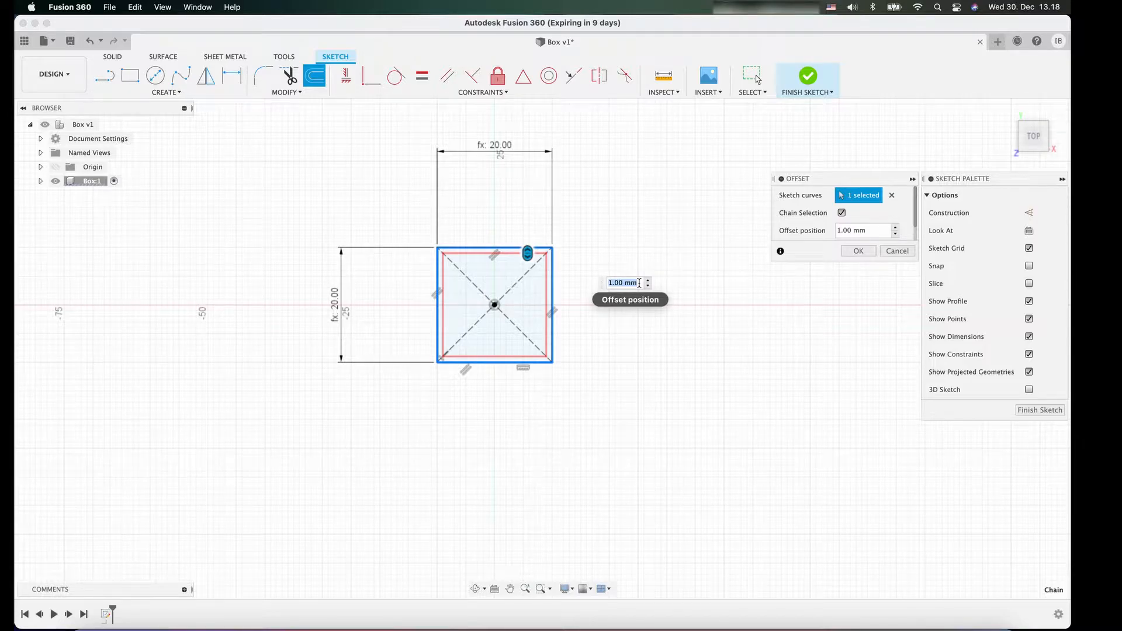
type("Wall")
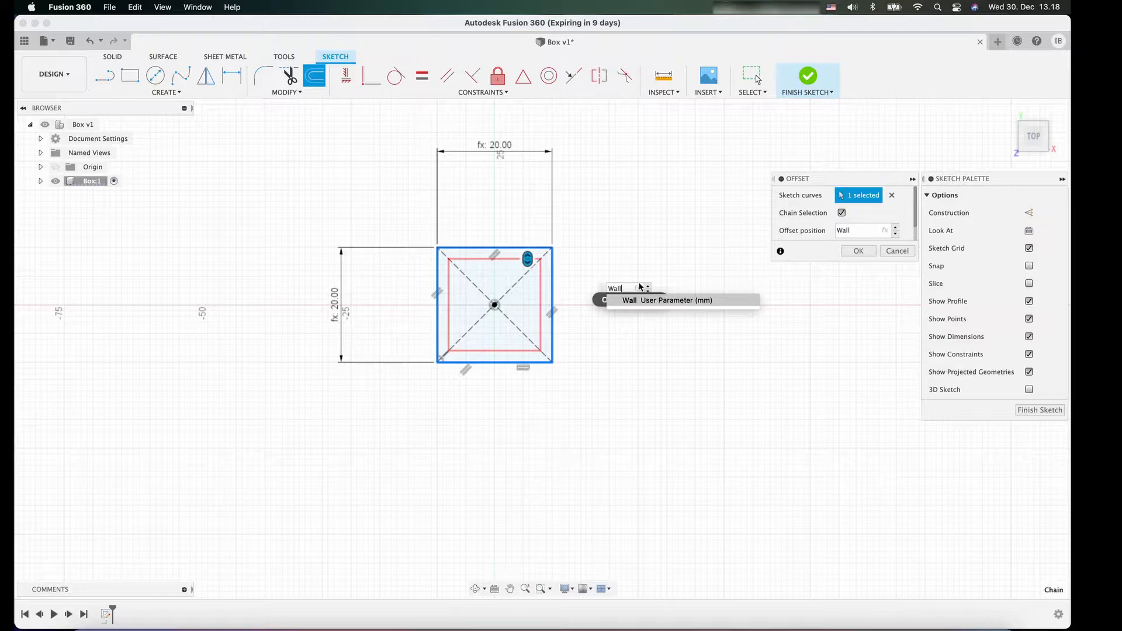
key("Return")
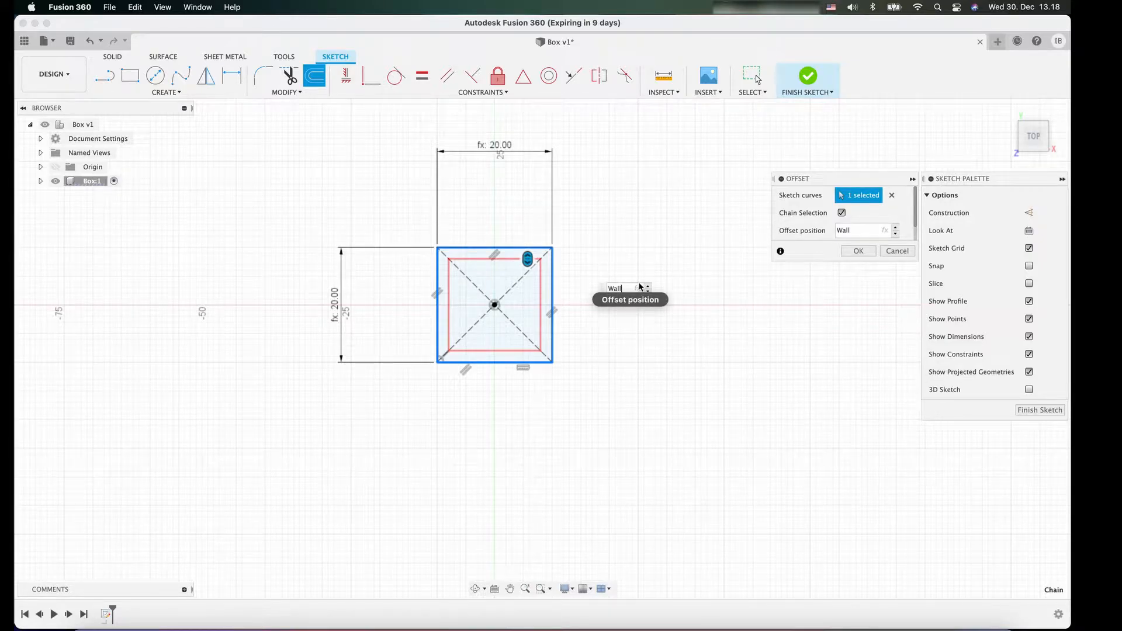
key("Return")
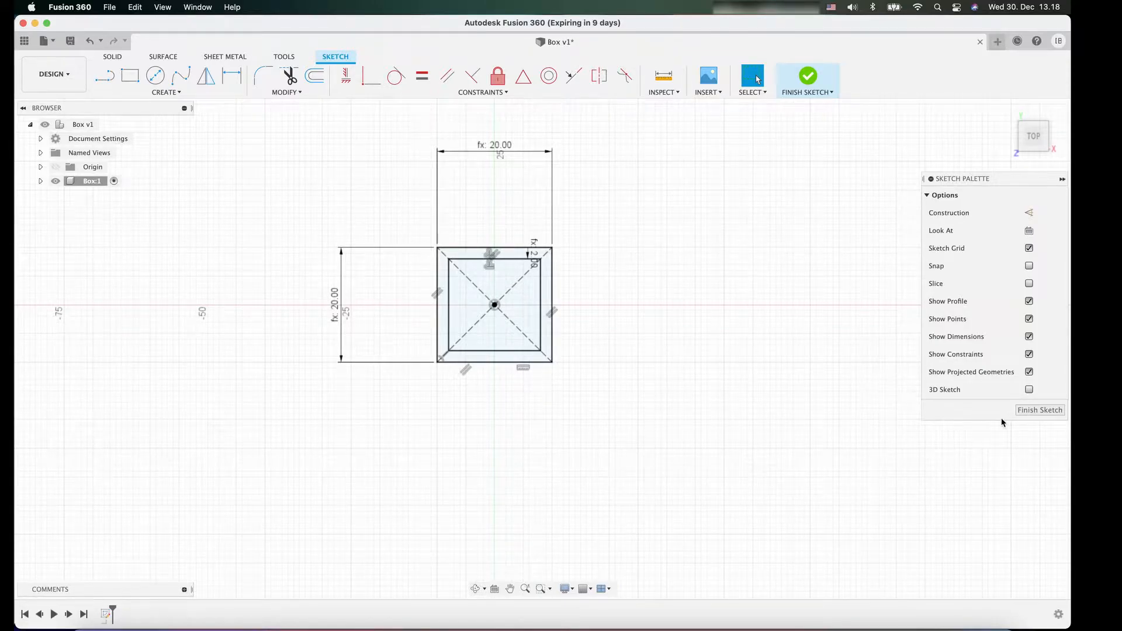
left_click(1035, 410)
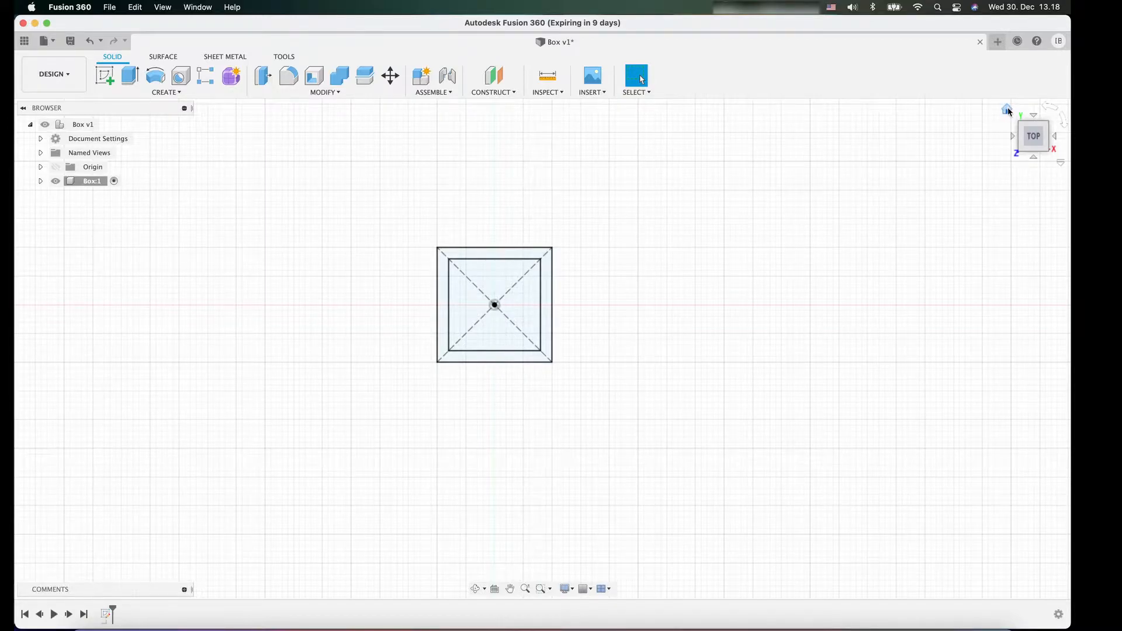
Extrude the frame profile between the two squares upward by BoxSize - Wall as a new body
left_click(1007, 109)
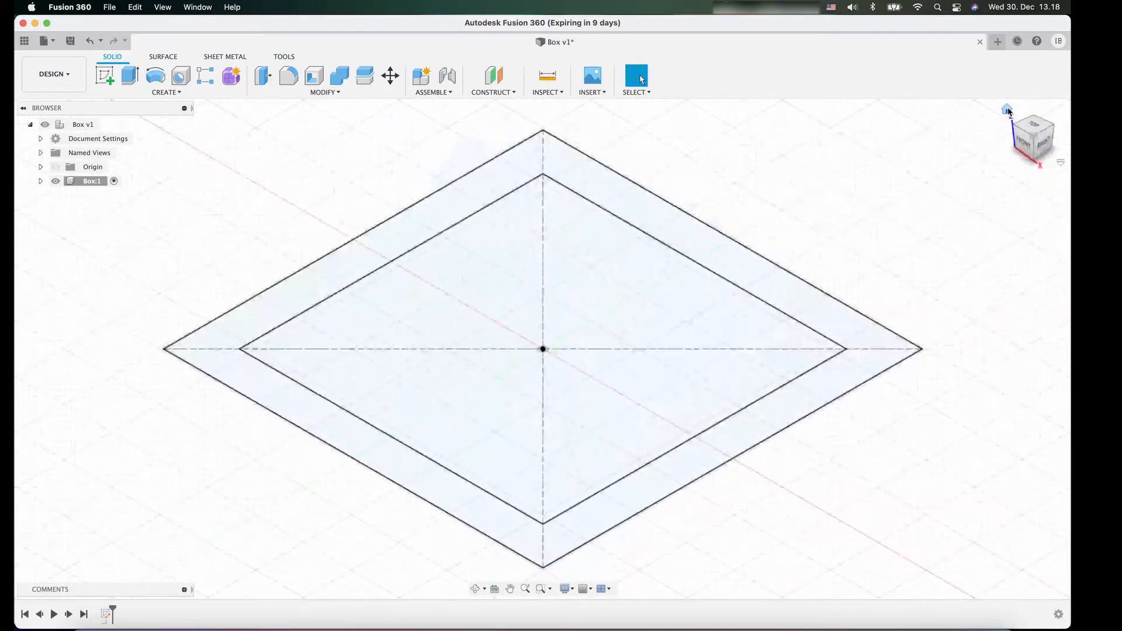
scroll(674, 396, "up", 2)
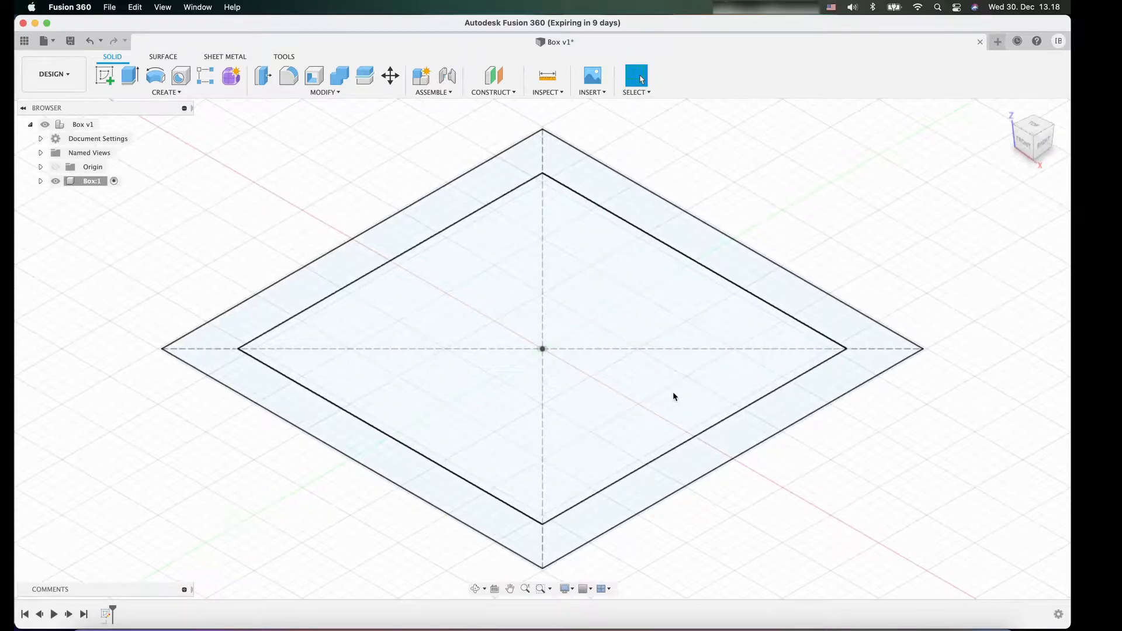
scroll(674, 396, "down", 5)
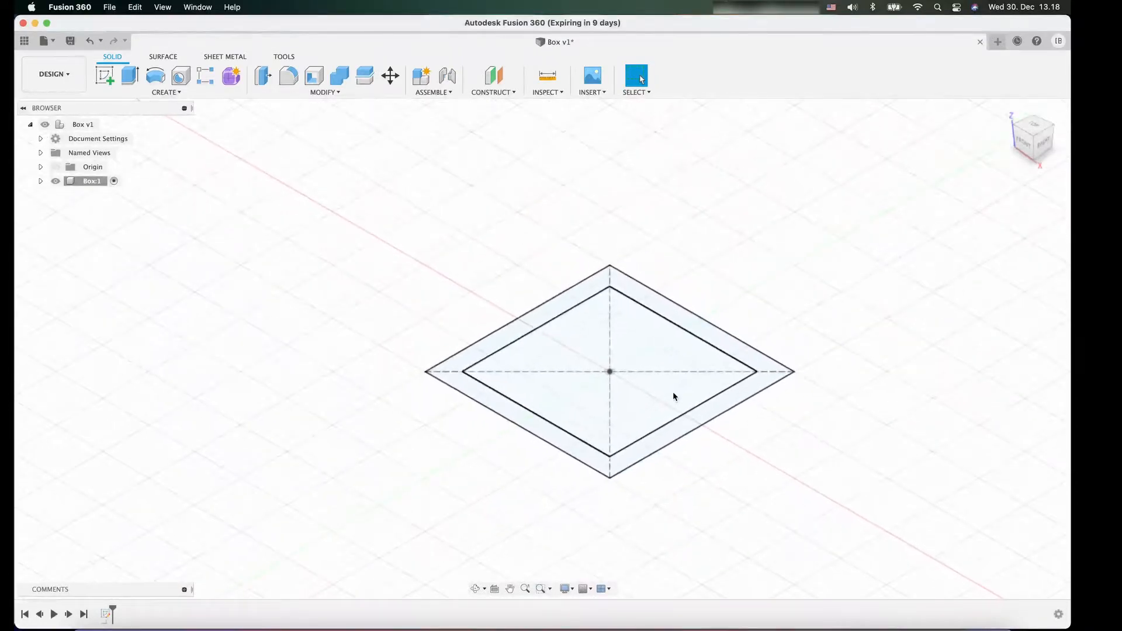
scroll(674, 396, "down", 1)
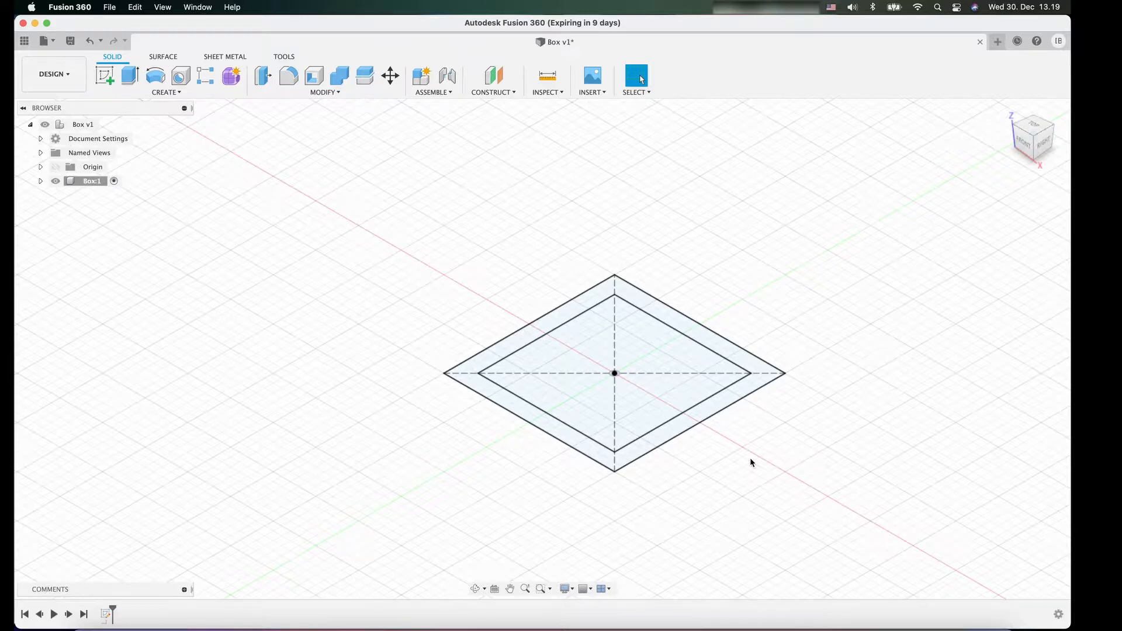
key("e")
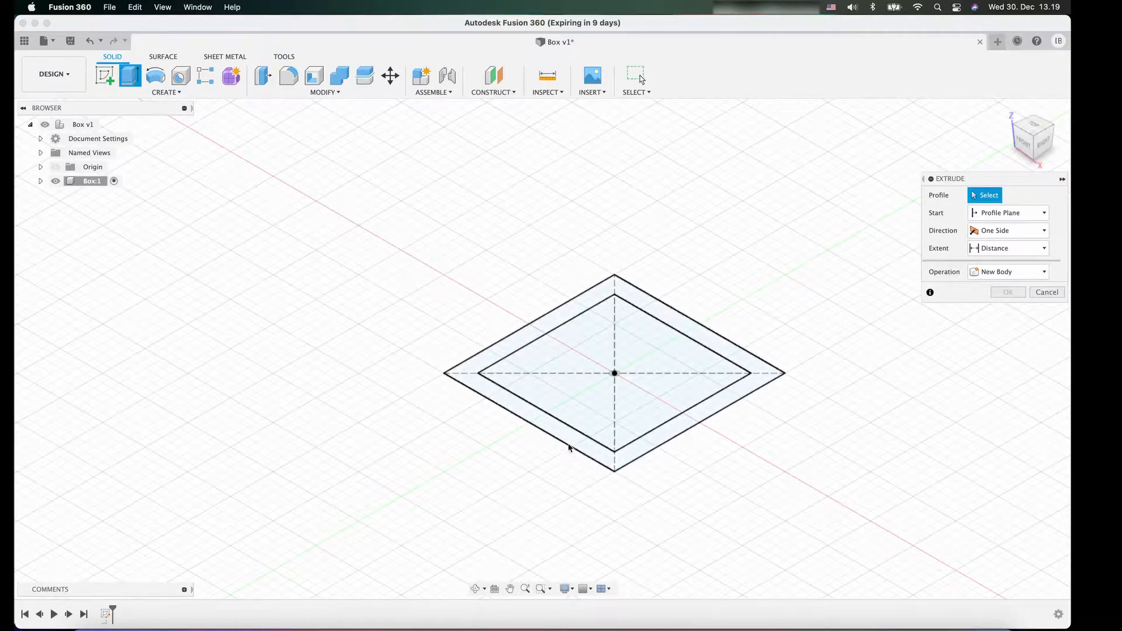
left_click(566, 317)
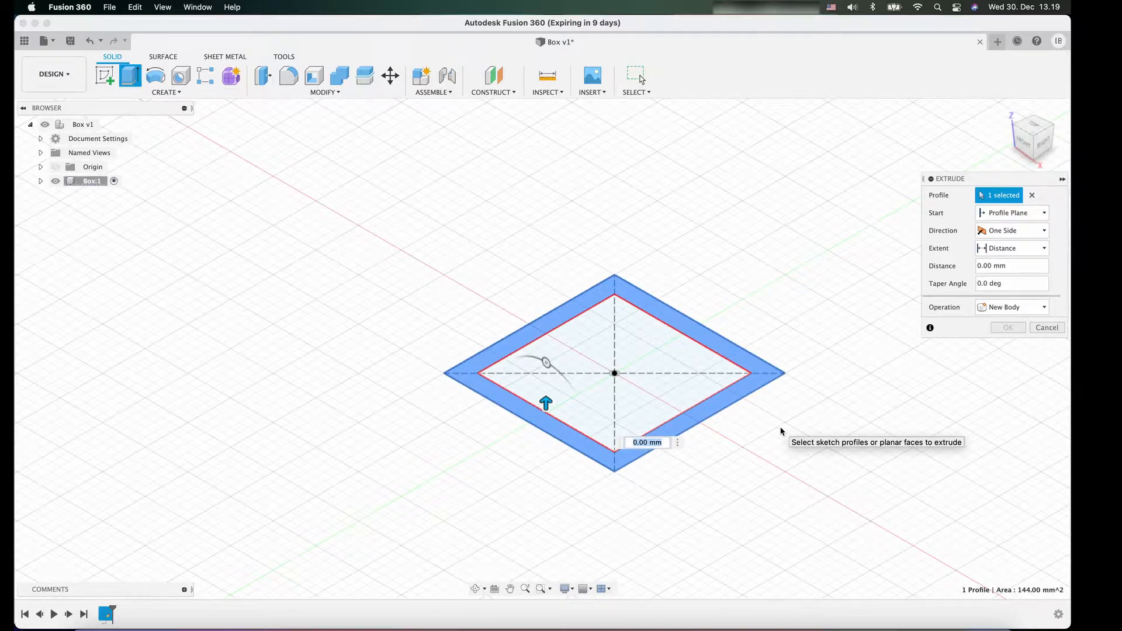
type("BoxSize")
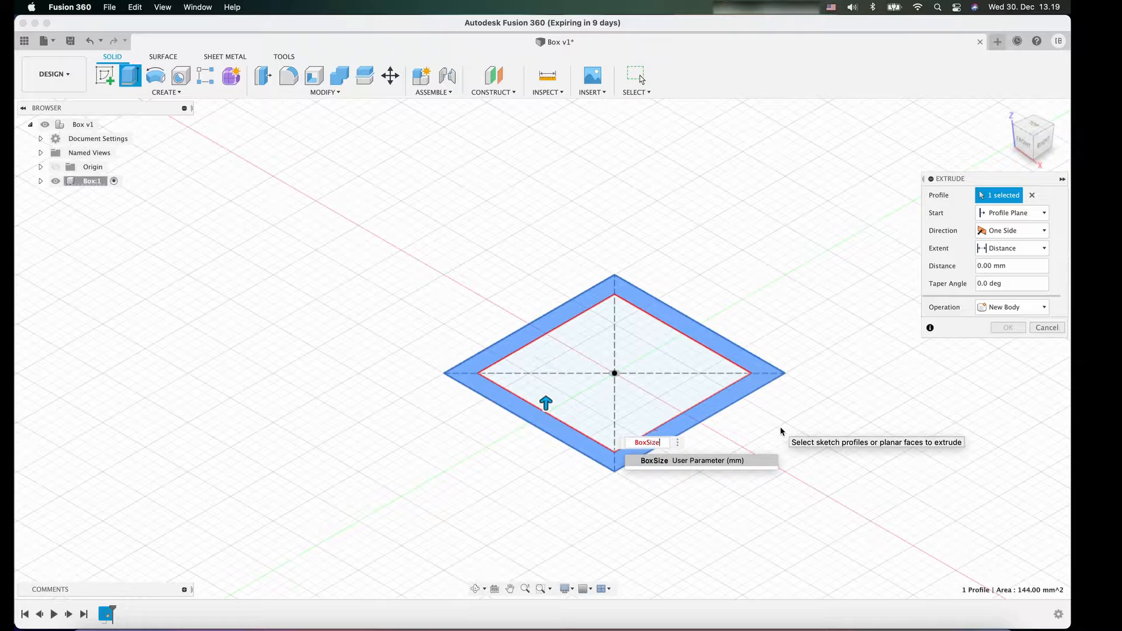
type(" - ")
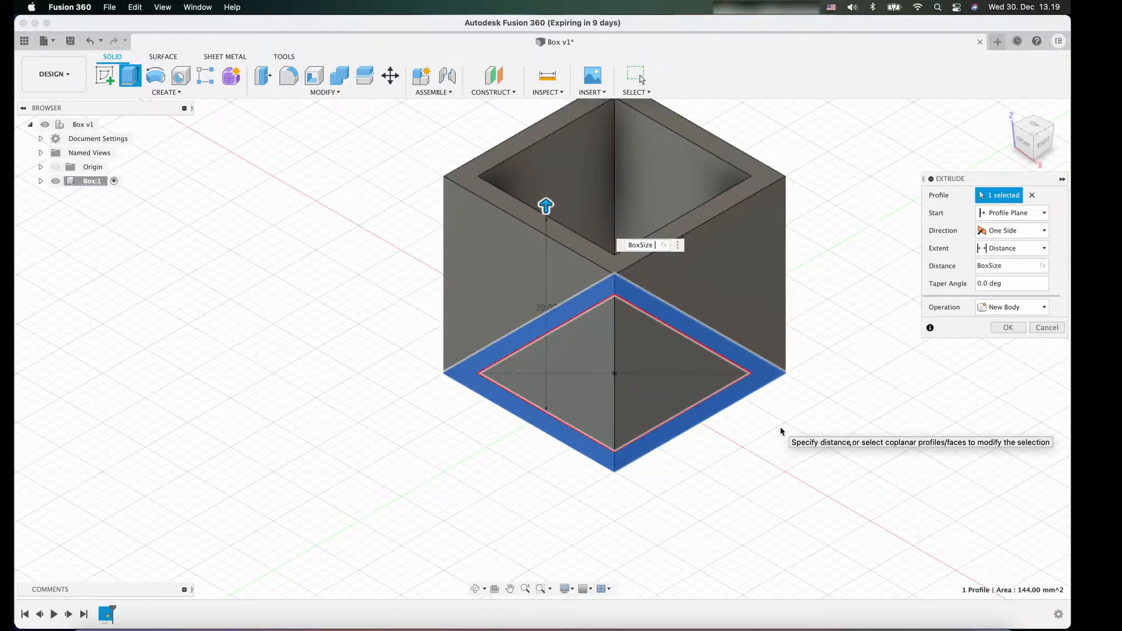
type("Wa")
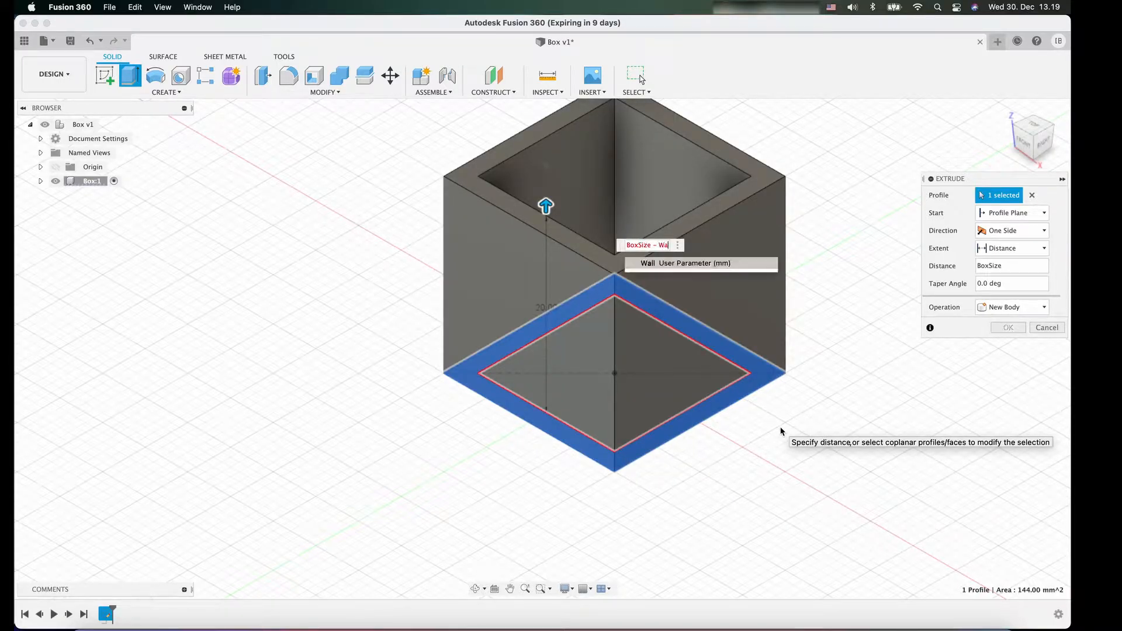
type("ll")
key("Return")
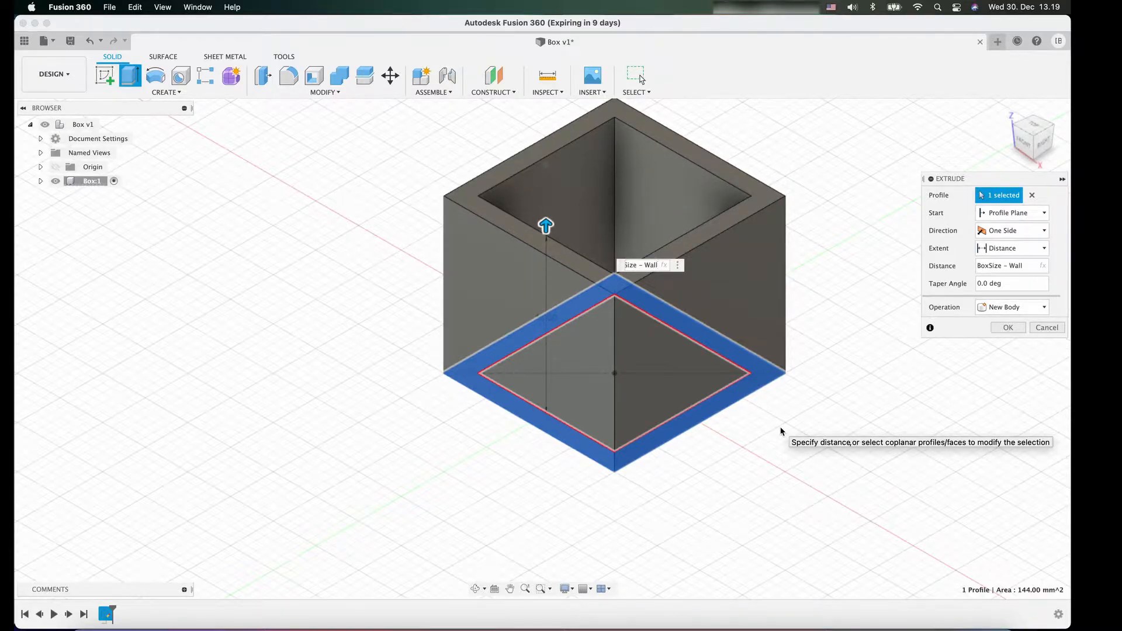
key("Return")
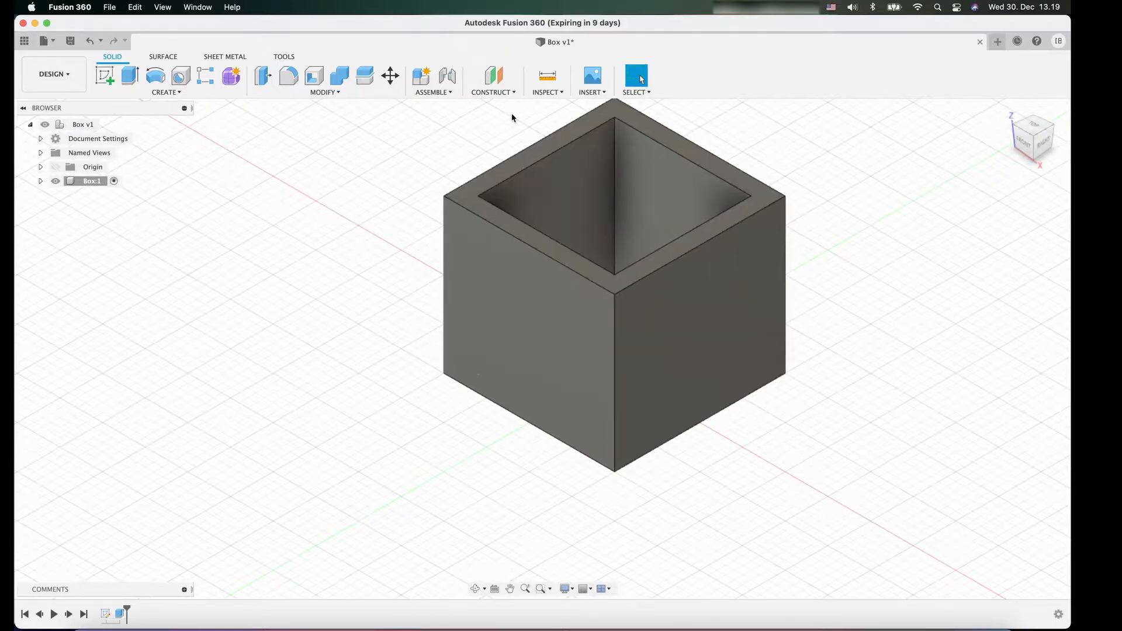
Measure the distance between the upper and lower outer edges of one side wall
left_click(548, 92)
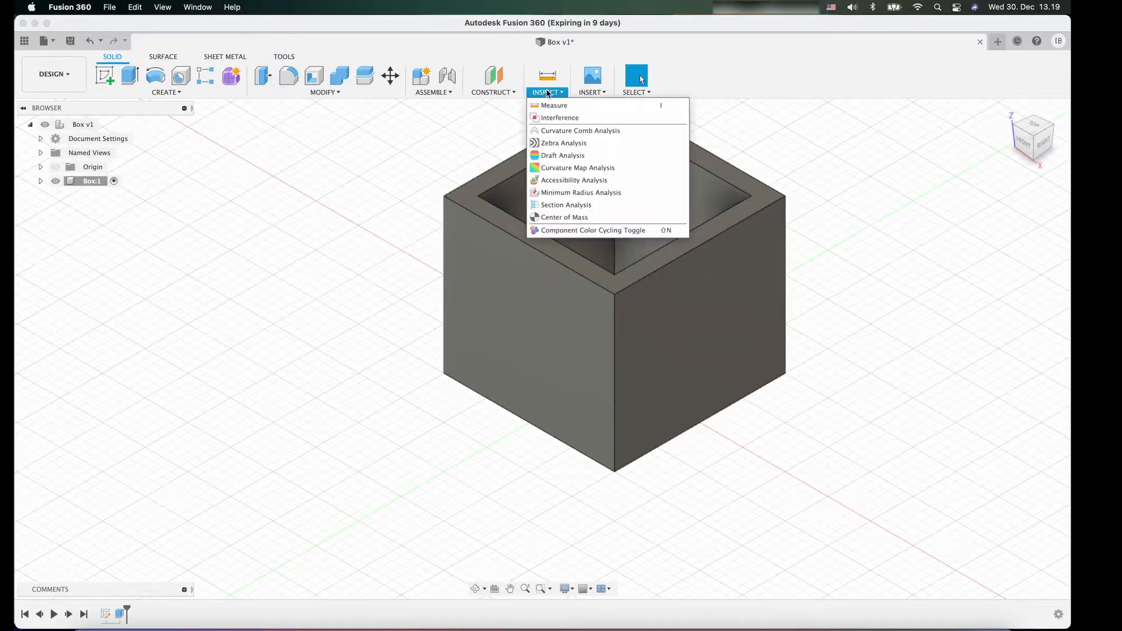
left_click(551, 105)
left_click(717, 237)
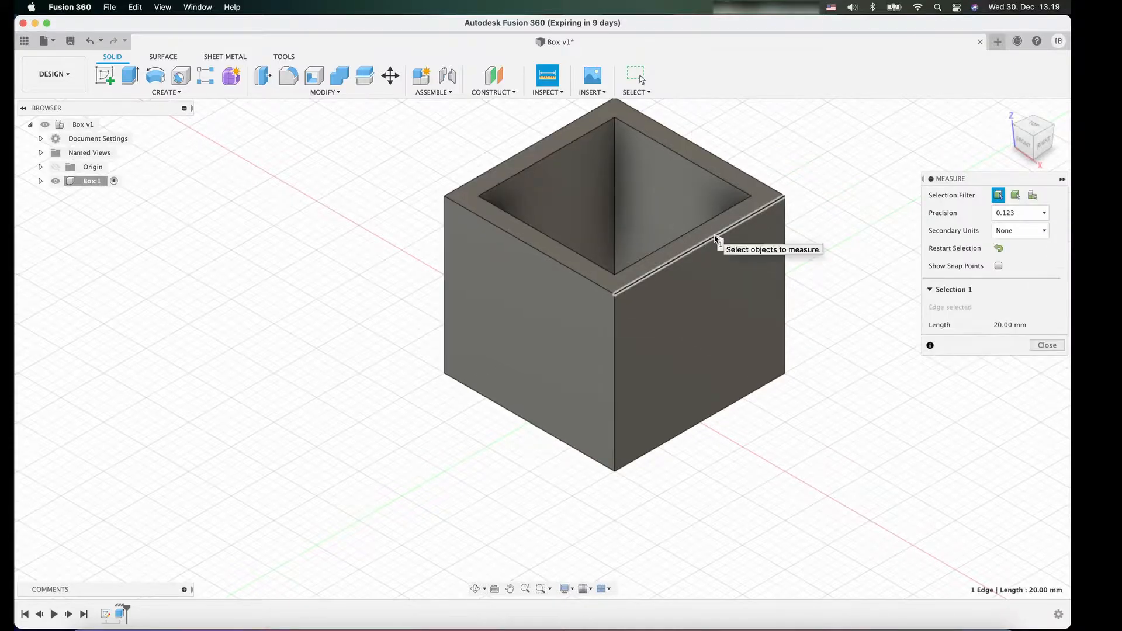
left_click(733, 403)
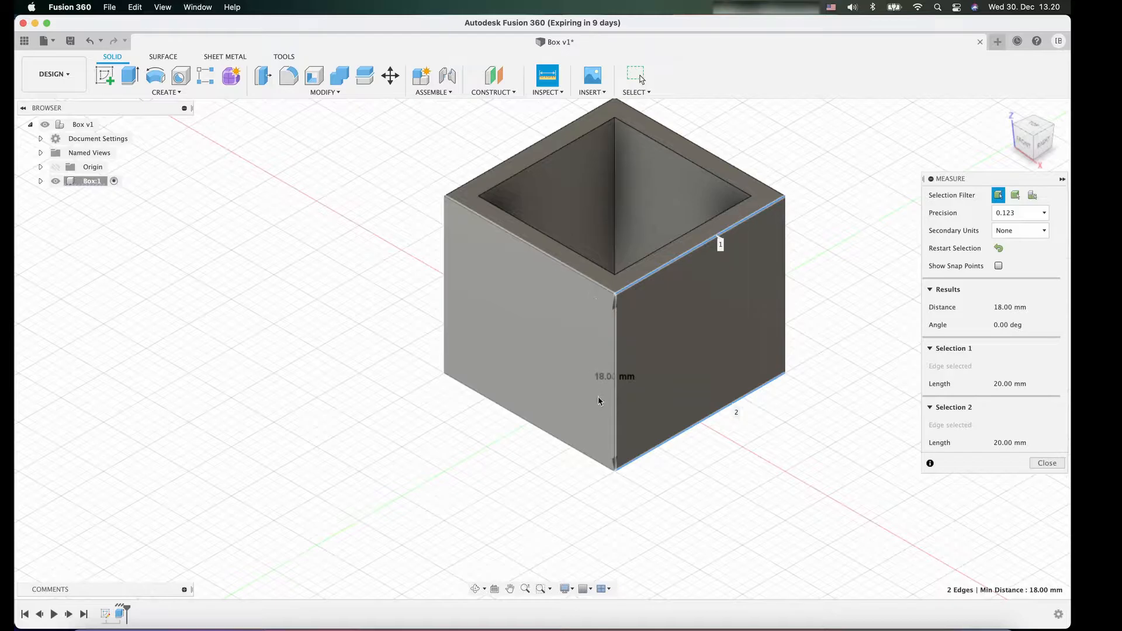
left_click(1042, 464)
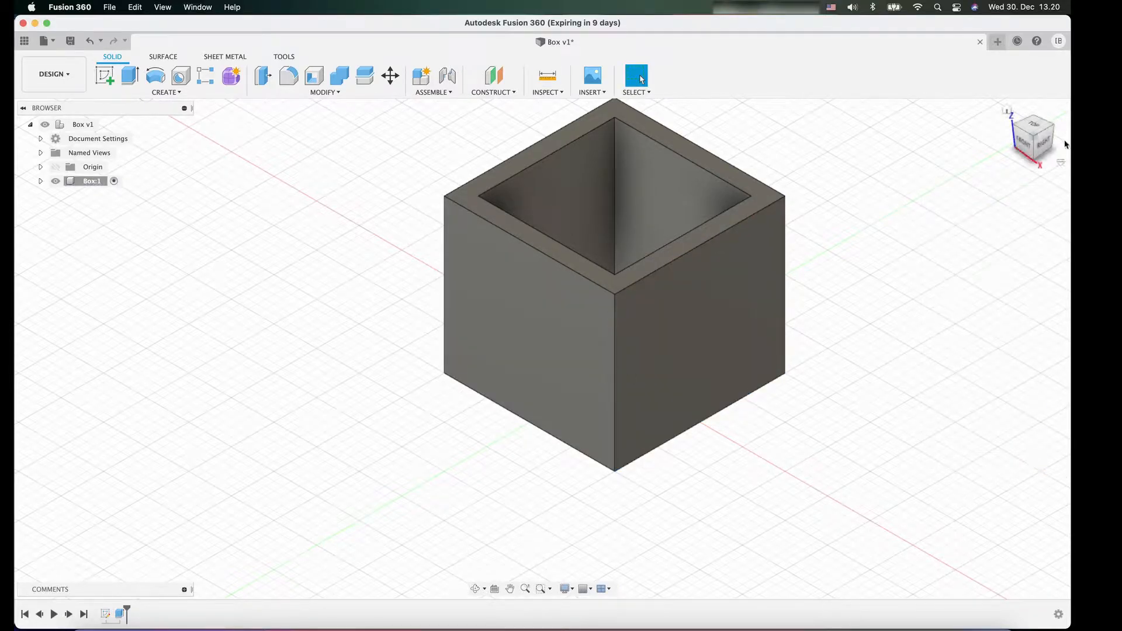
Show Sketch1 of the Box component again and select its inner square profile
left_click_drag(1036, 134, 1034, 155)
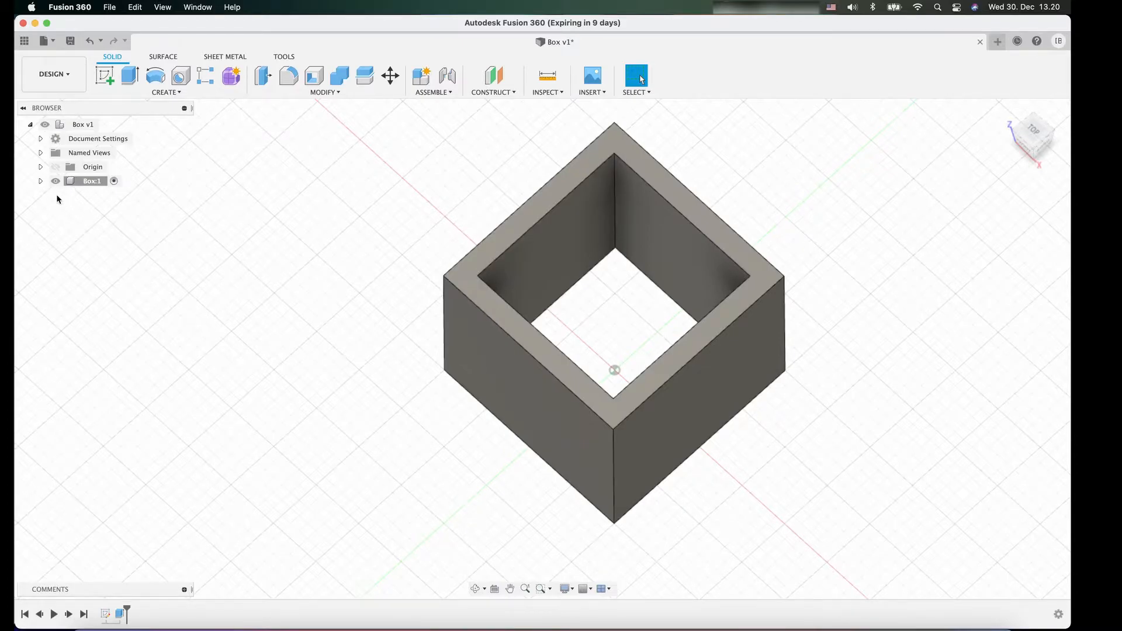
left_click(41, 182)
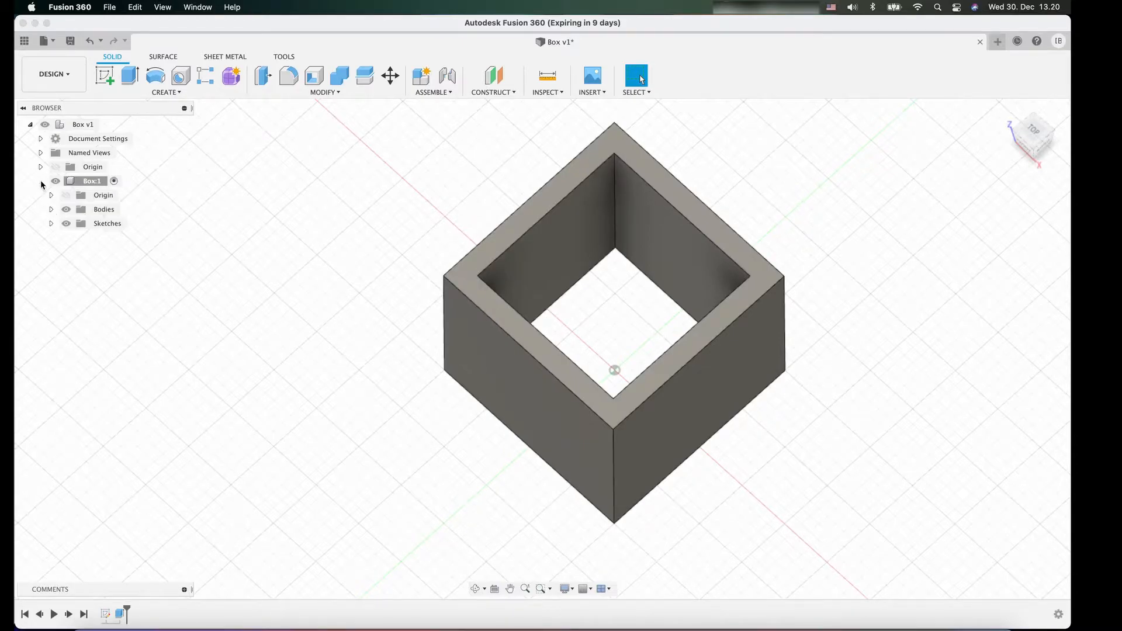
left_click(51, 224)
left_click(80, 240)
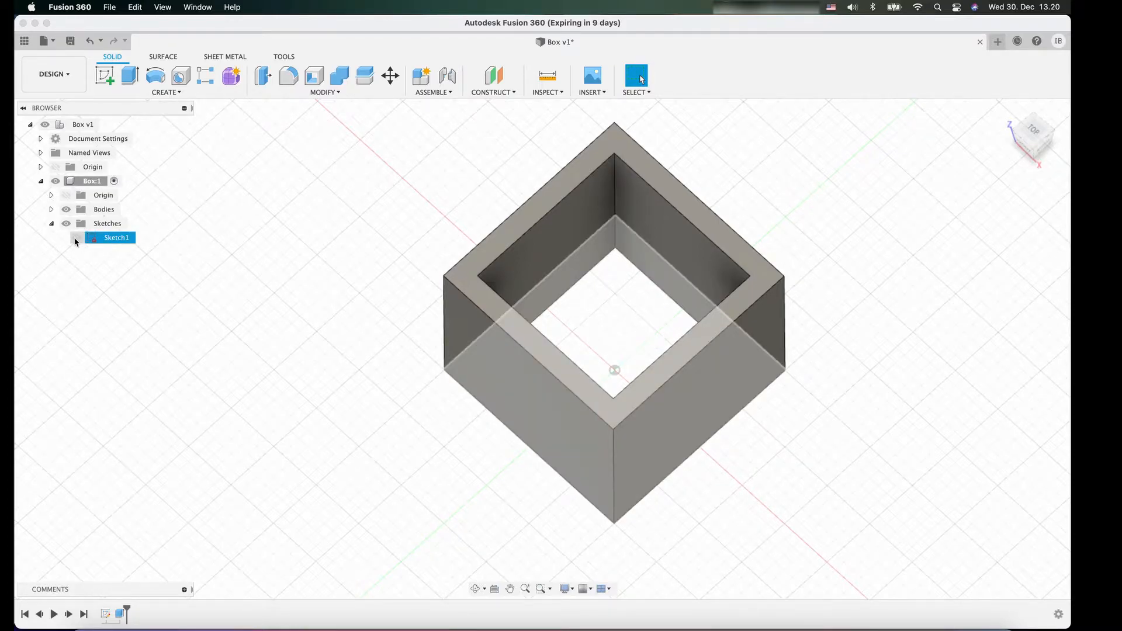
left_click(76, 246)
left_click(76, 239)
left_click(77, 238)
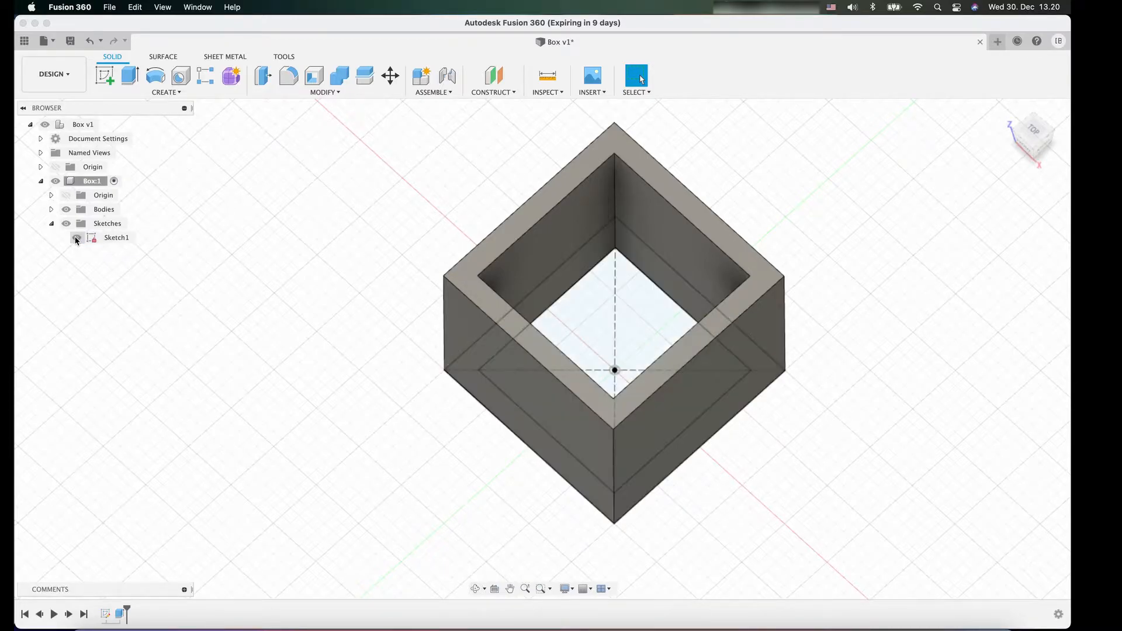
left_click(602, 302)
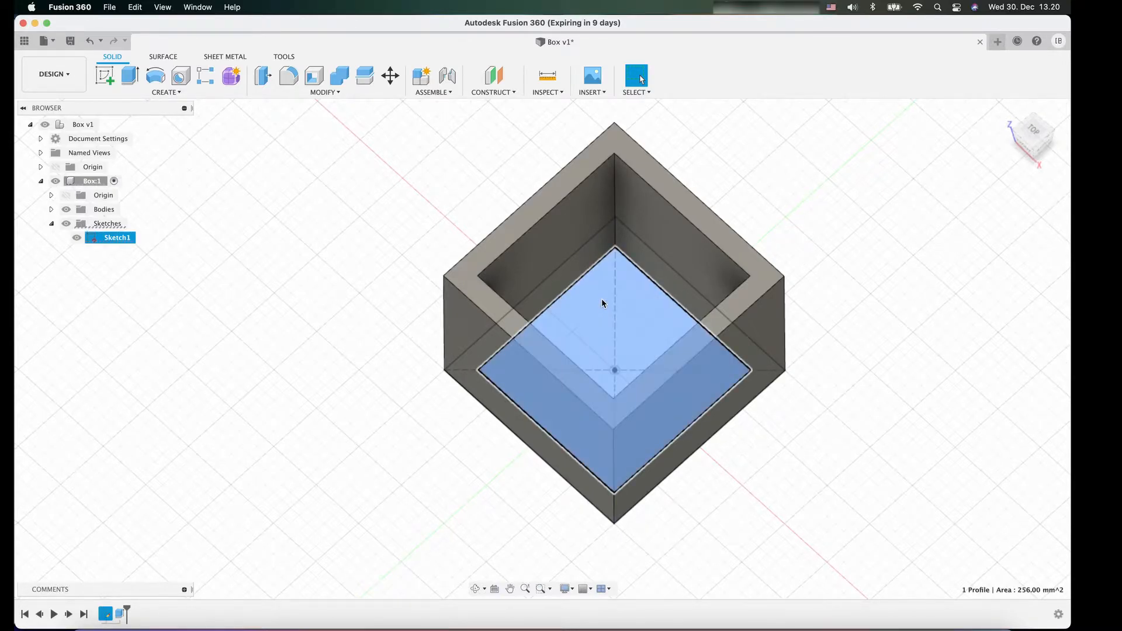
Extrude the inner square profile upward by the Wall parameter and join it to the walls as the box floor
key("e")
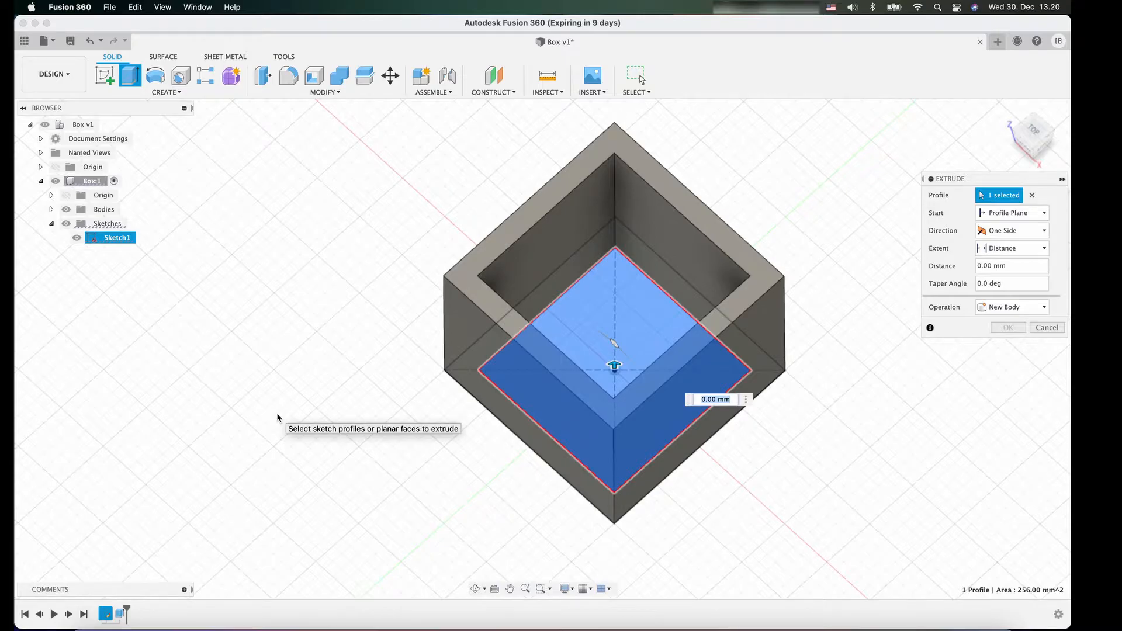
type("Wa")
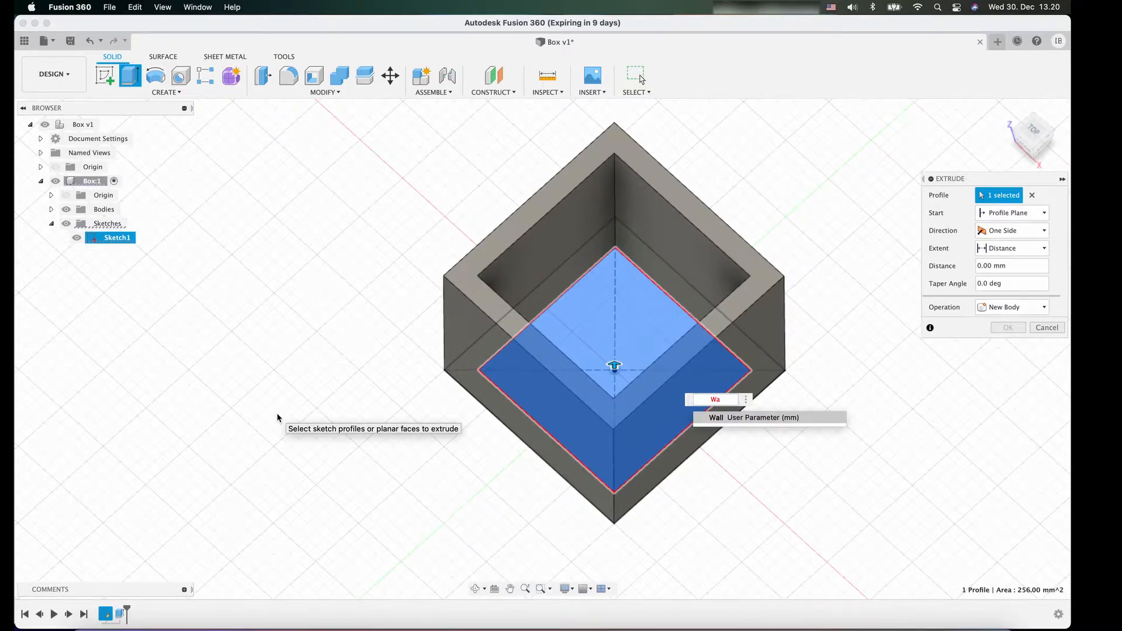
type("ll")
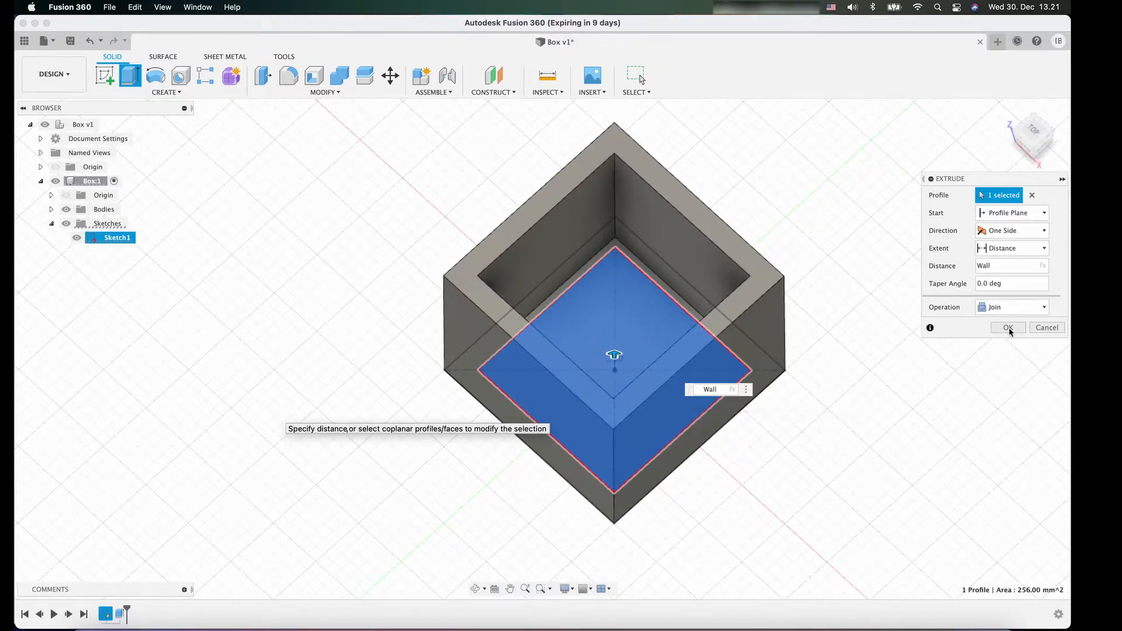
left_click(1006, 329)
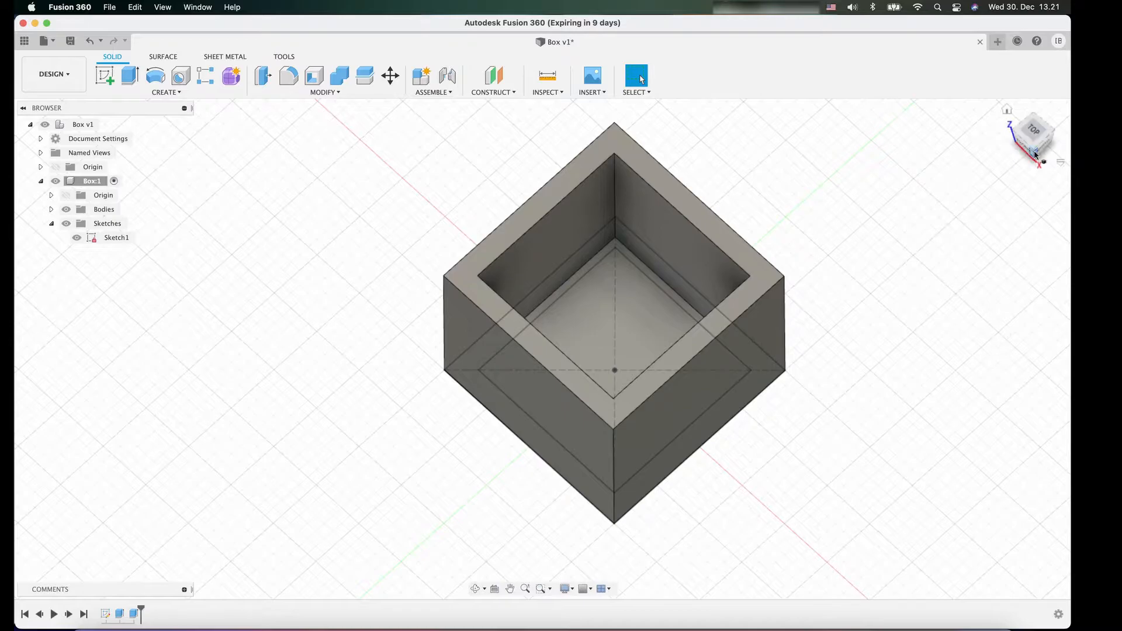
left_click_drag(1029, 119, 1007, 111)
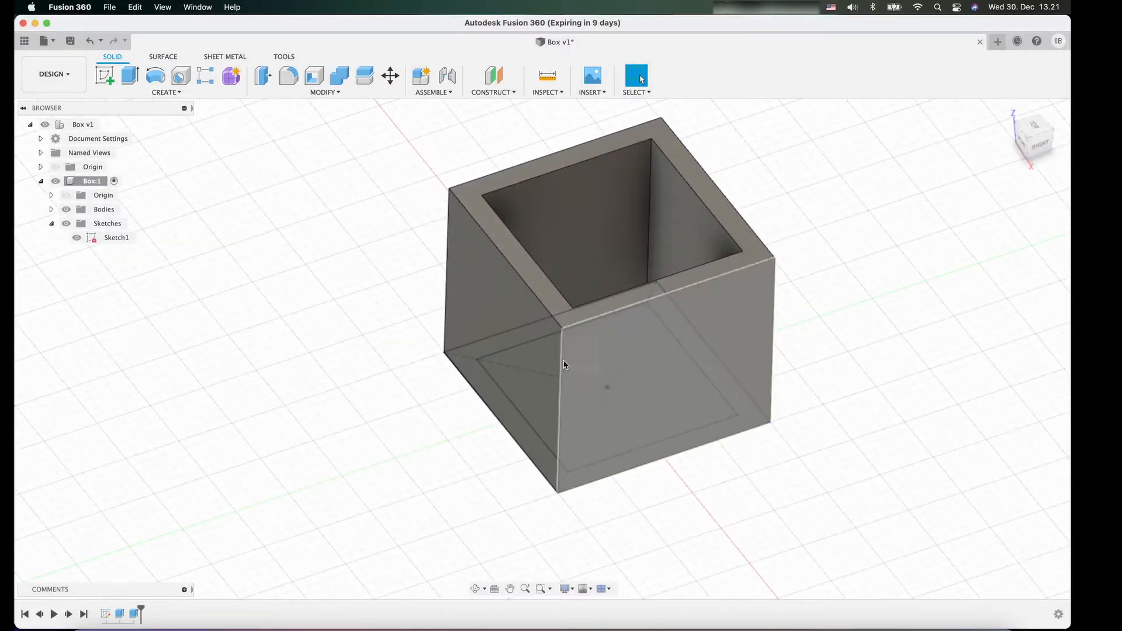
left_click_drag(1040, 128, 1034, 130)
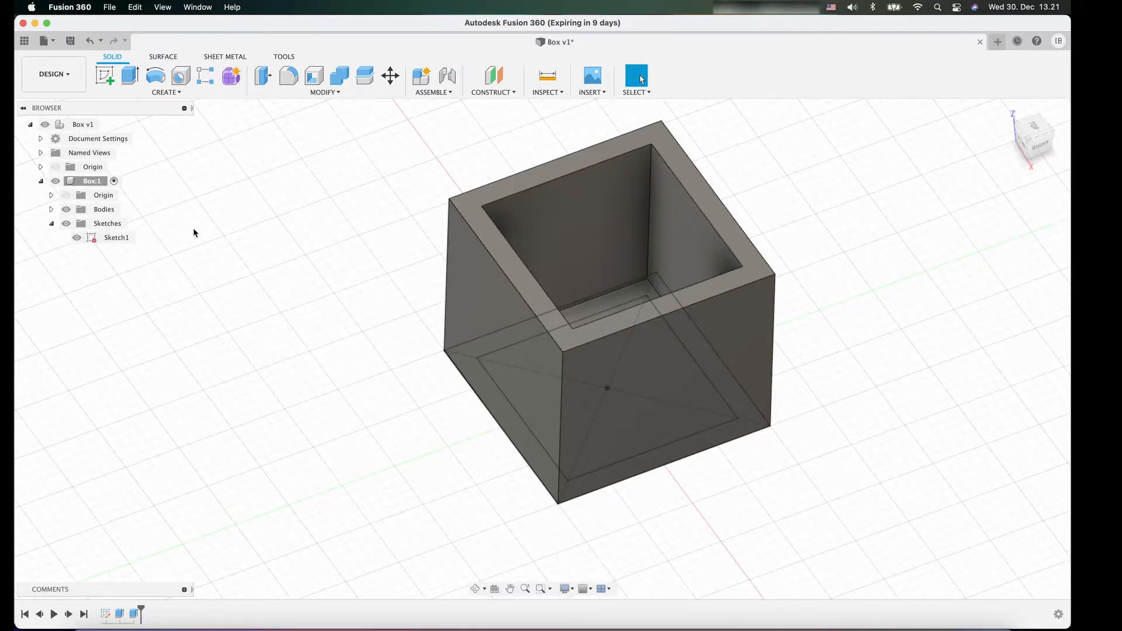
Create a new internal component named Top under the root Box v1 and activate it
left_click(75, 125)
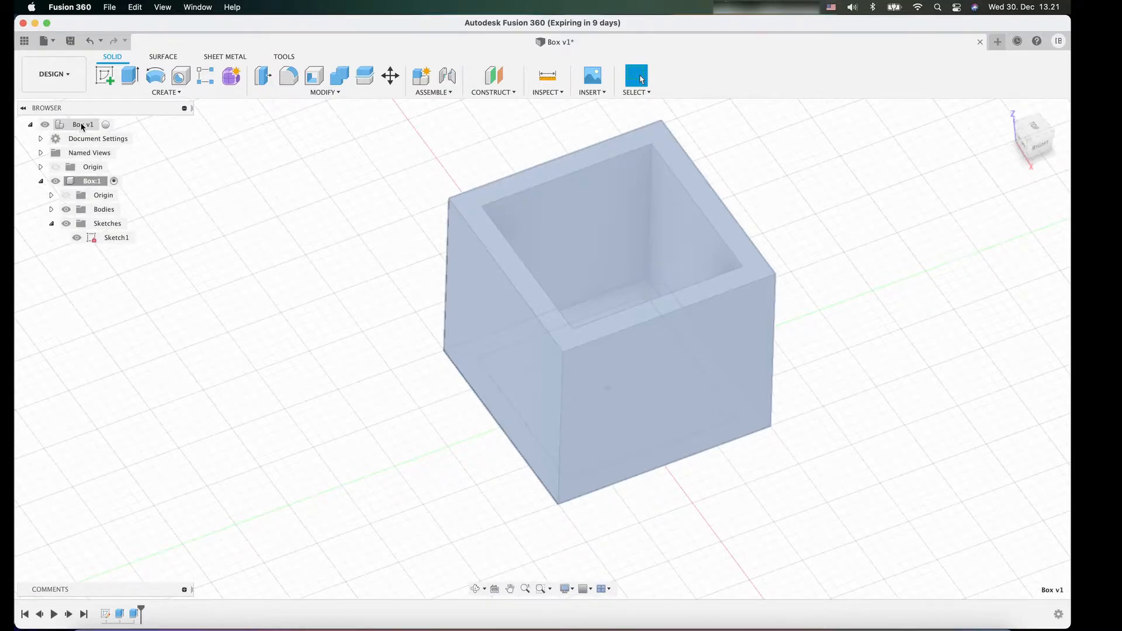
right_click(82, 127)
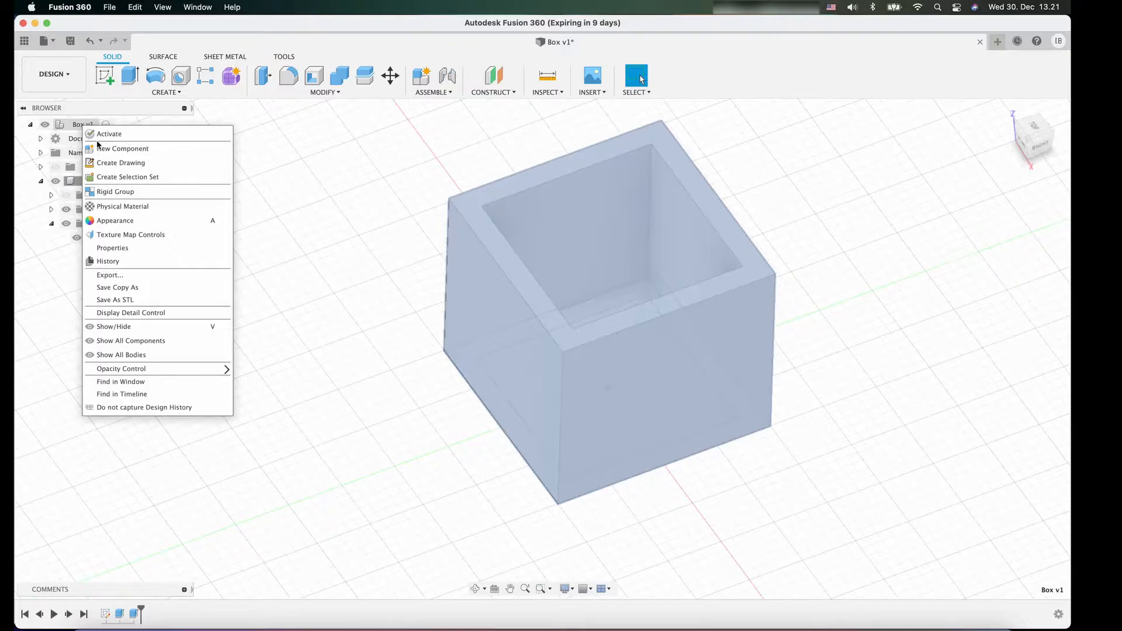
left_click(98, 151)
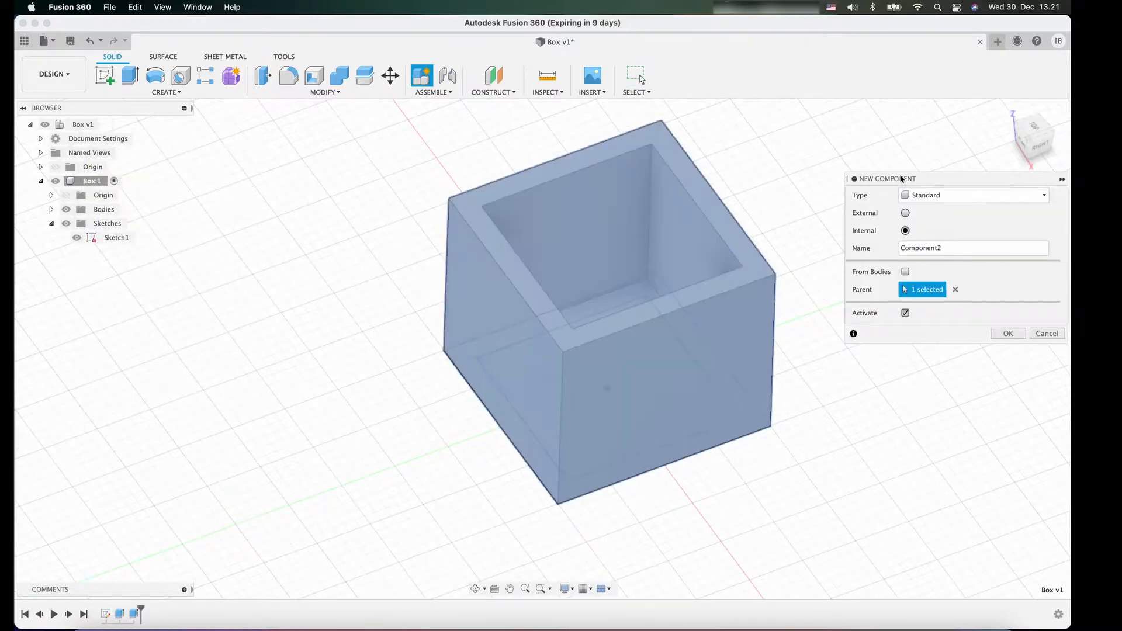
left_click_drag(948, 248, 878, 248)
type("Top")
left_click(1009, 333)
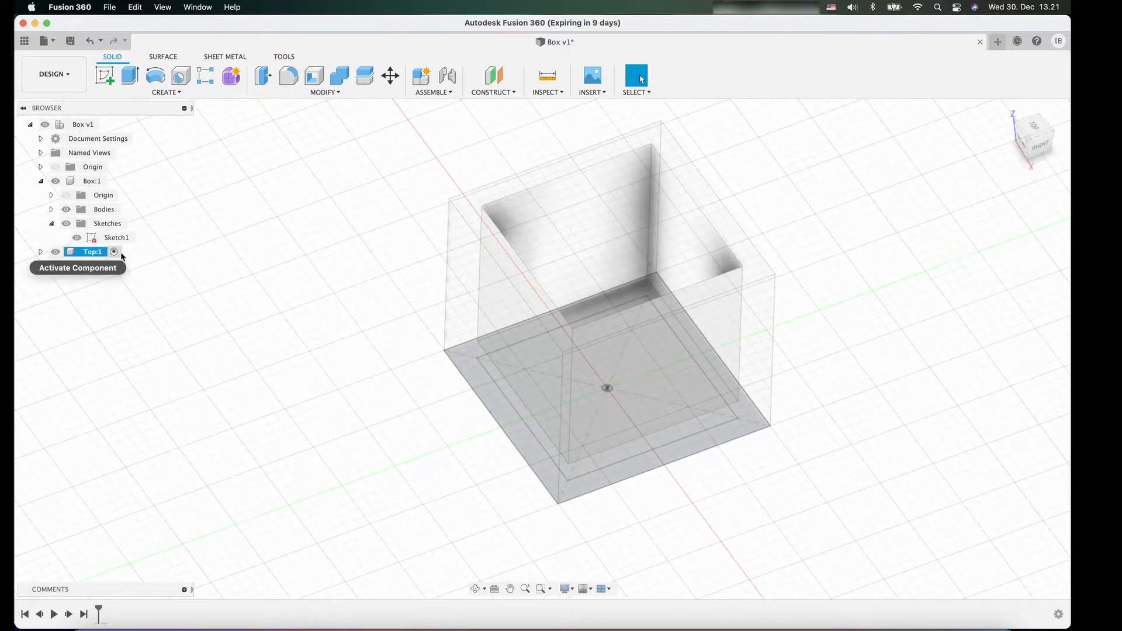
Hide the Box component's bodies and start a sketch in the Top component on the horizontal origin plane
left_click(67, 210)
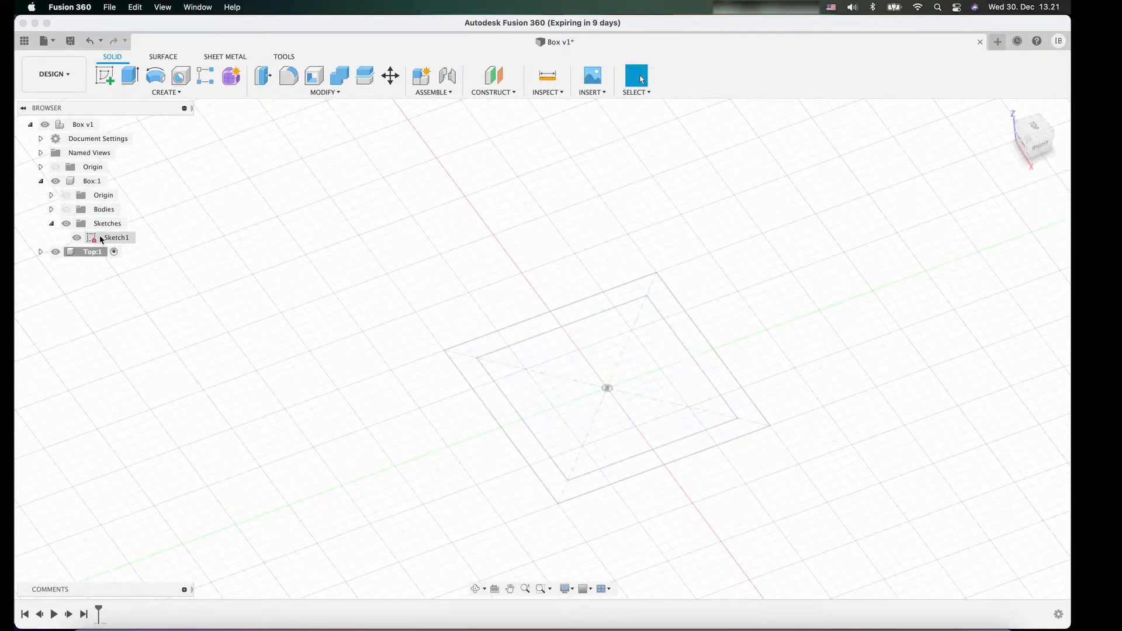
left_click(1034, 130)
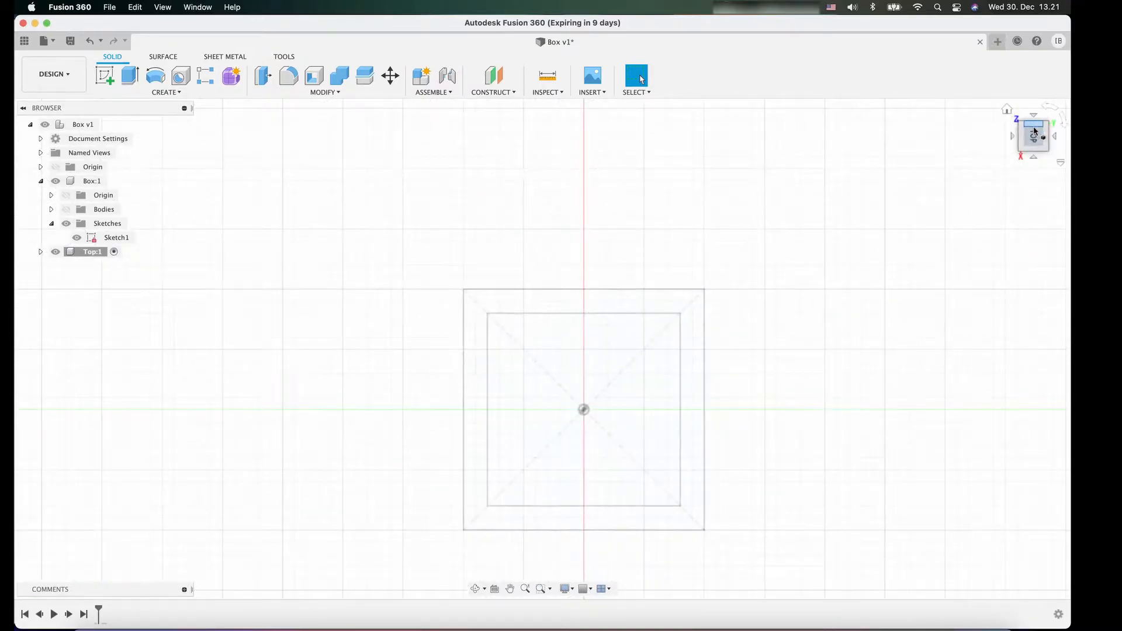
left_click(92, 252)
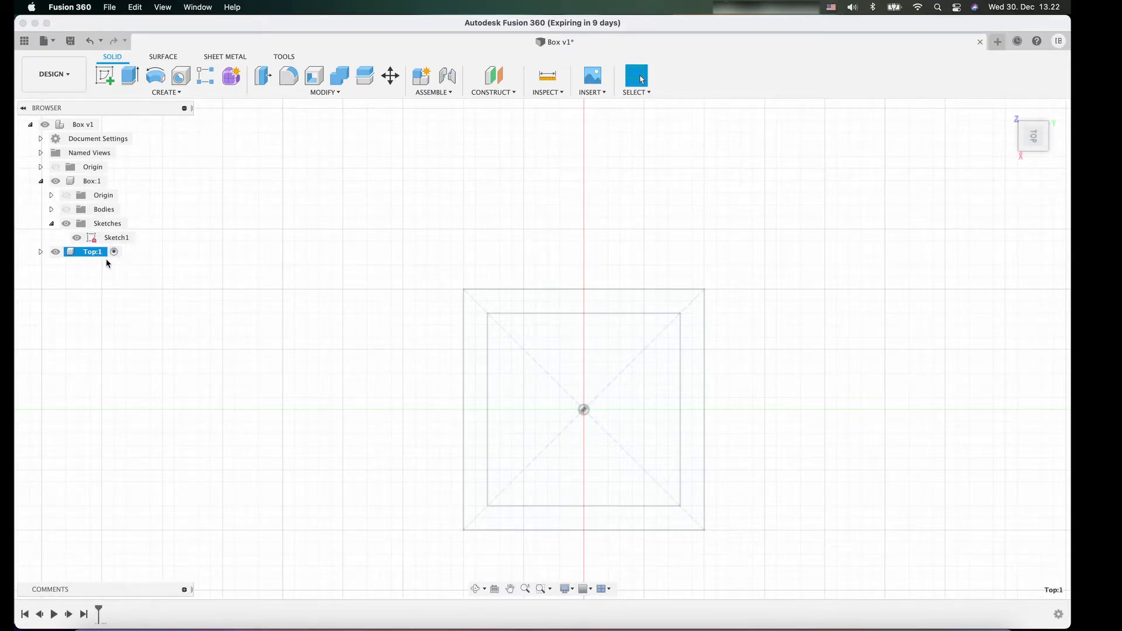
left_click(106, 76)
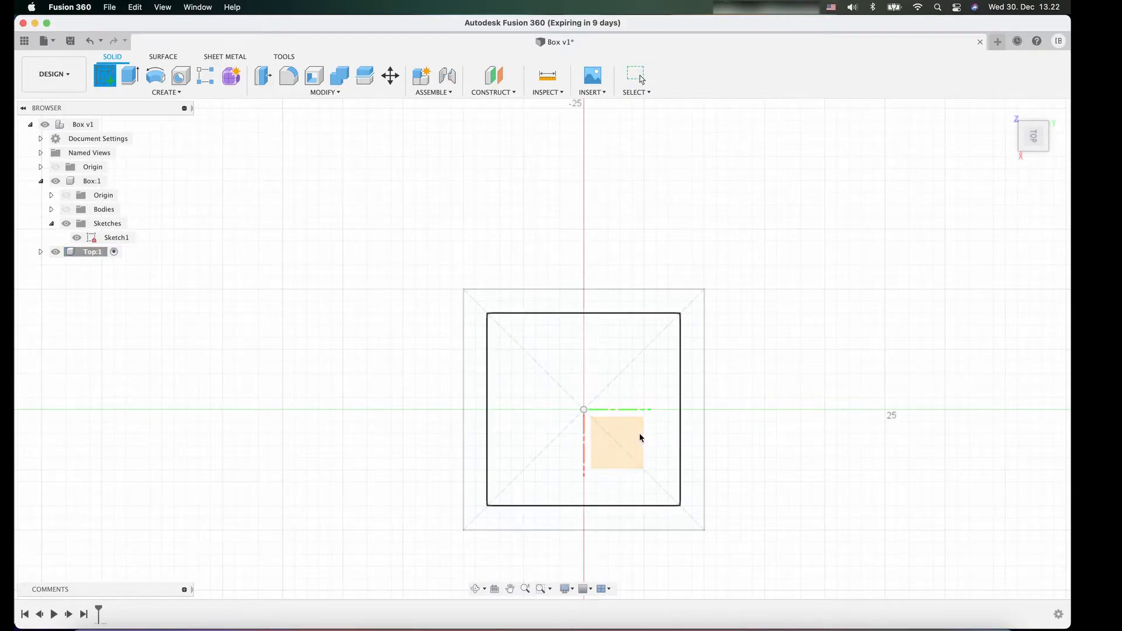
left_click(615, 459)
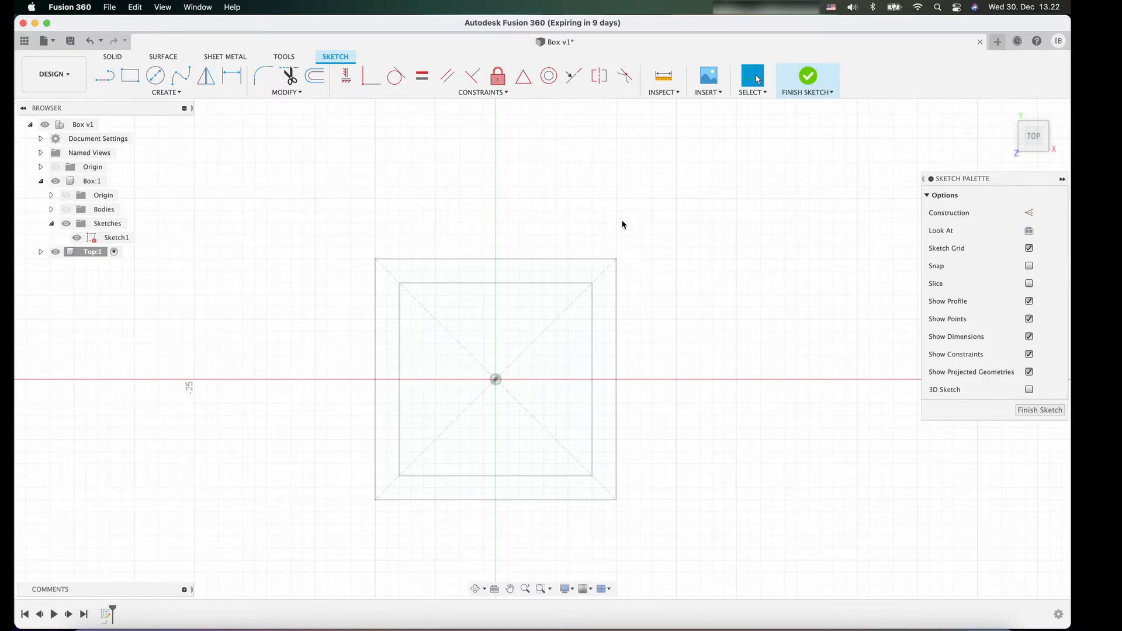
Project all four sides of both the outer and inner squares of the Box sketch into the new sketch, with projection link on
key("p")
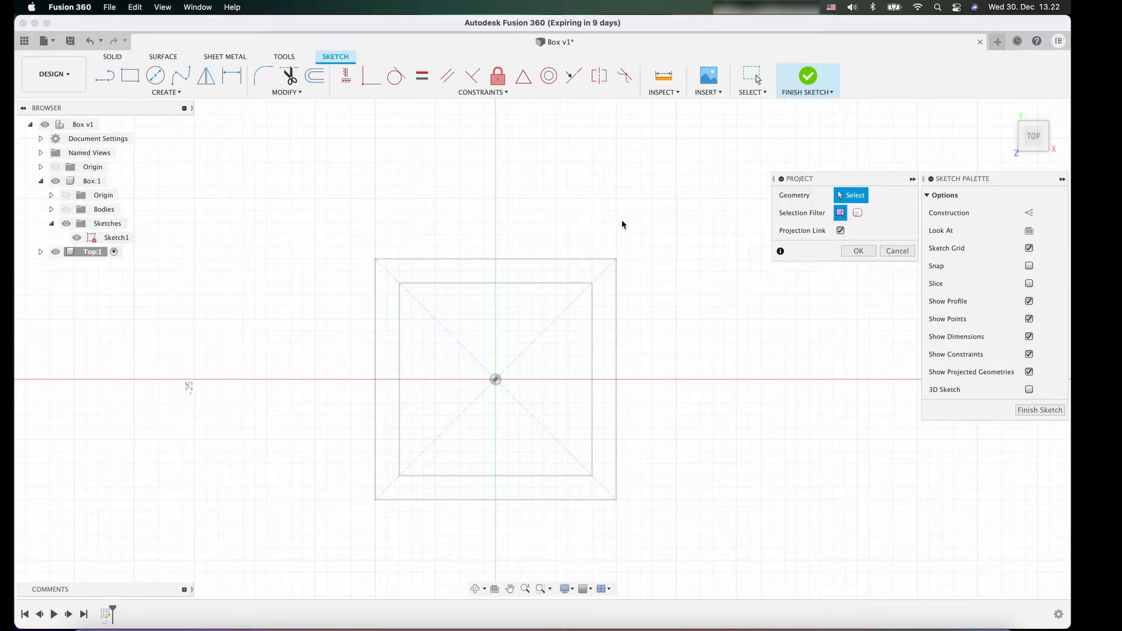
left_click(531, 259)
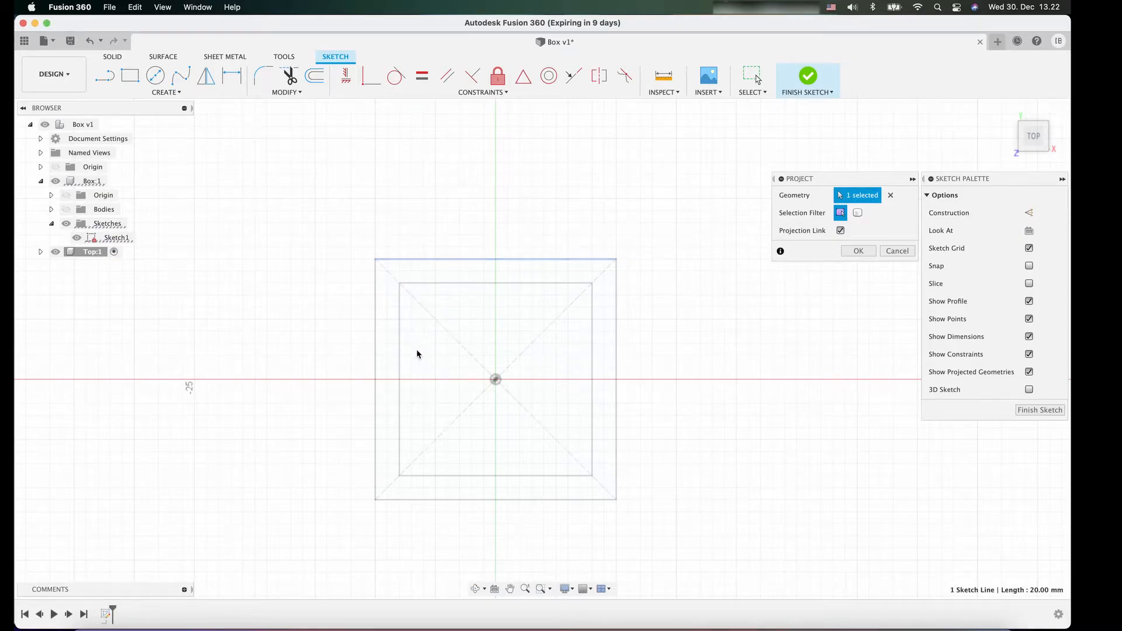
left_click(376, 366)
left_click(400, 359)
left_click(482, 283)
left_click(592, 359)
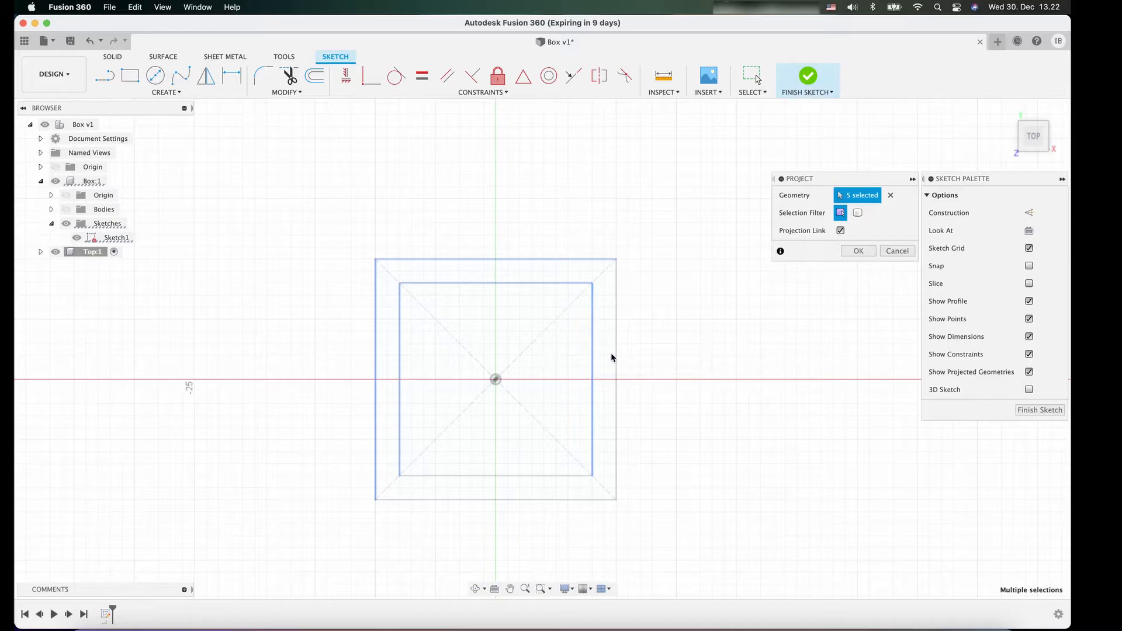
left_click(615, 351)
left_click(527, 500)
left_click(527, 476)
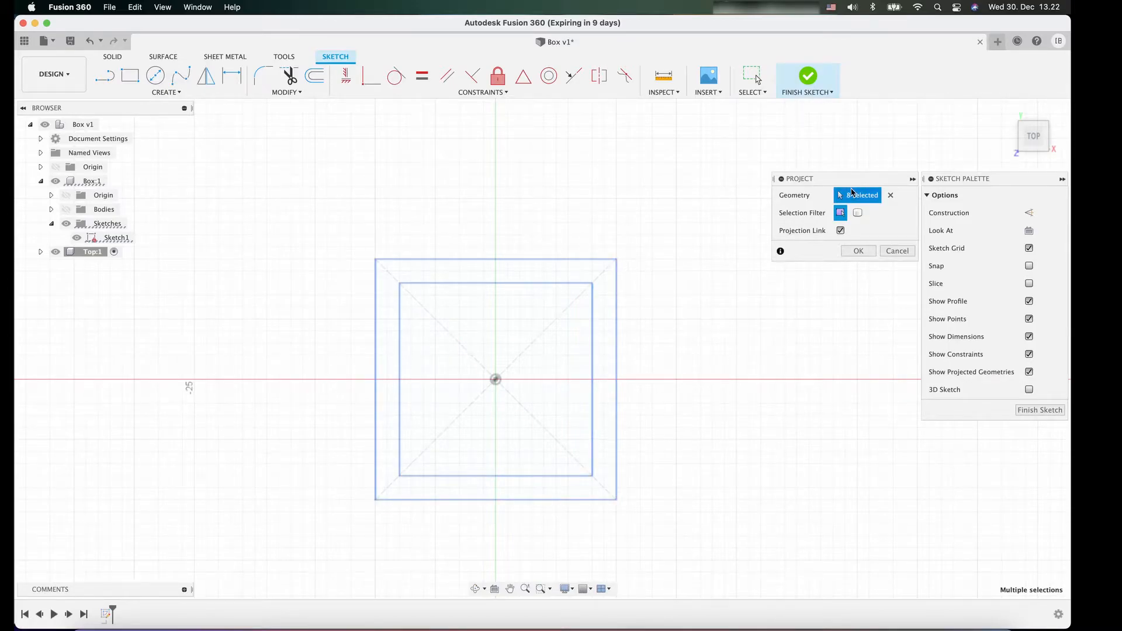
left_click(859, 251)
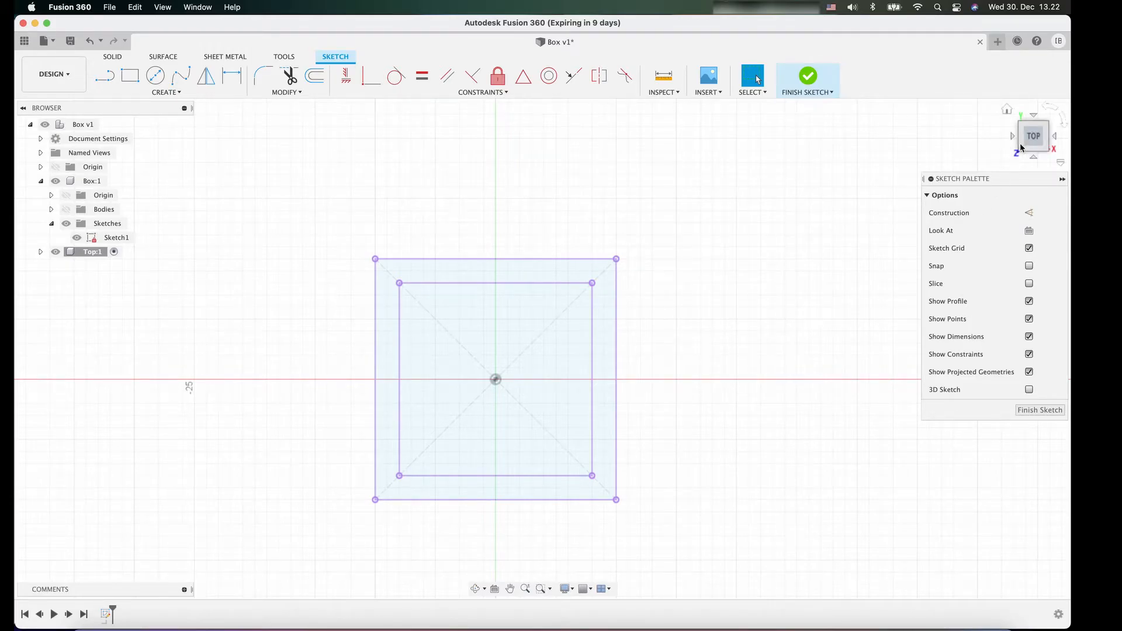
mouse_move(1032, 136)
left_mouse_down()
mouse_move(1029, 67)
mouse_move(1029, 77)
left_mouse_up()
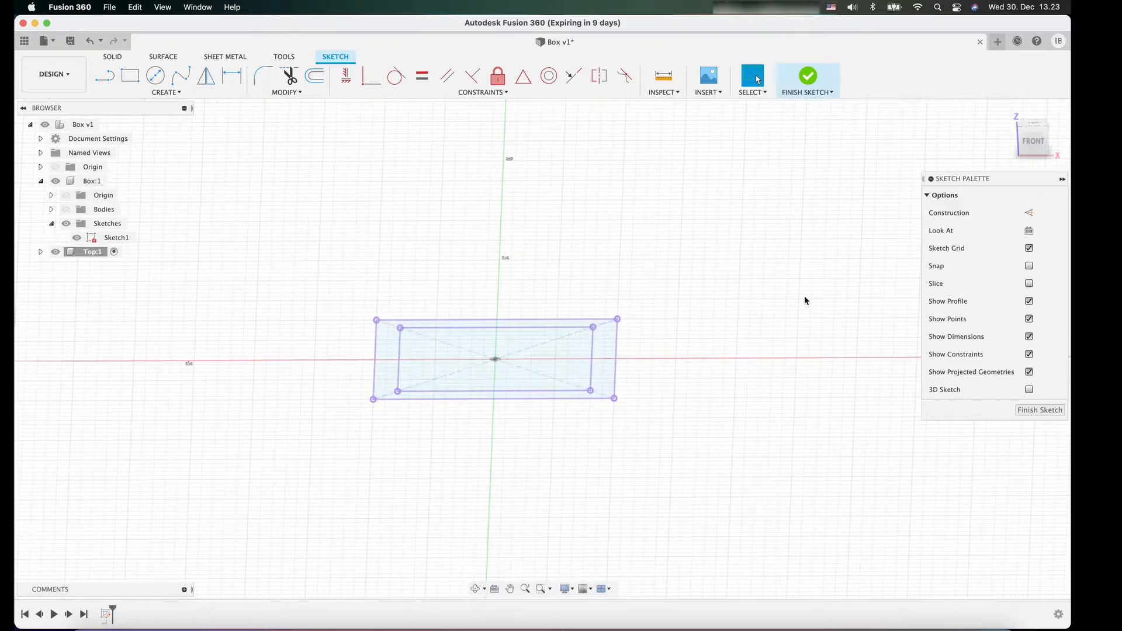
left_click_drag(1031, 143, 1032, 135)
left_click(1032, 124)
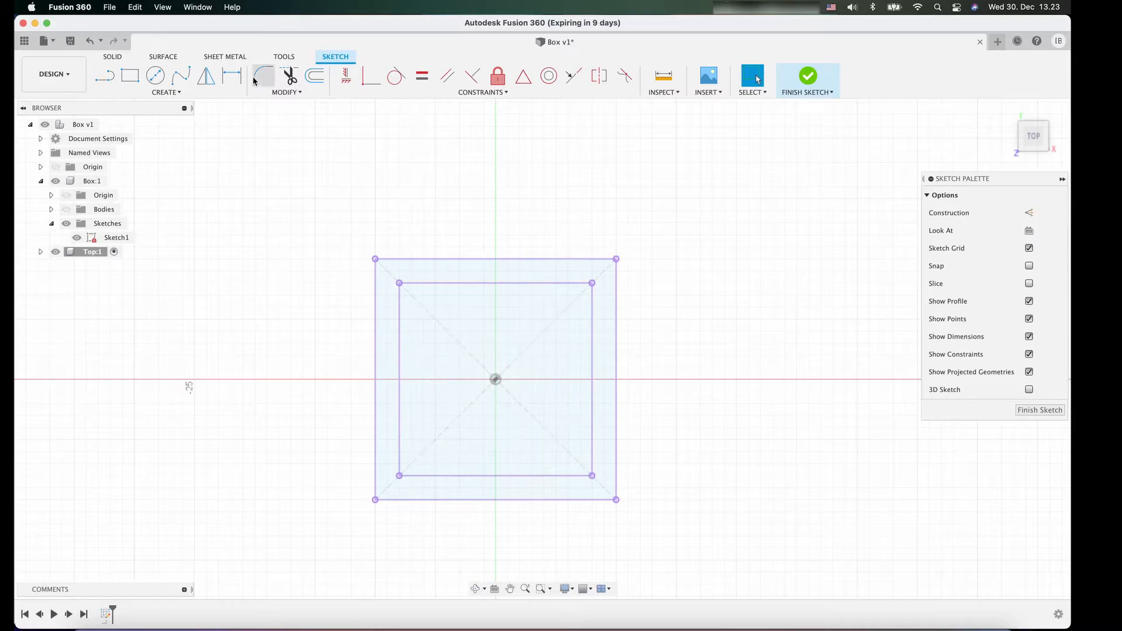
Add a user parameter named Tolerance in mm with the expression 0.2
left_click(286, 92)
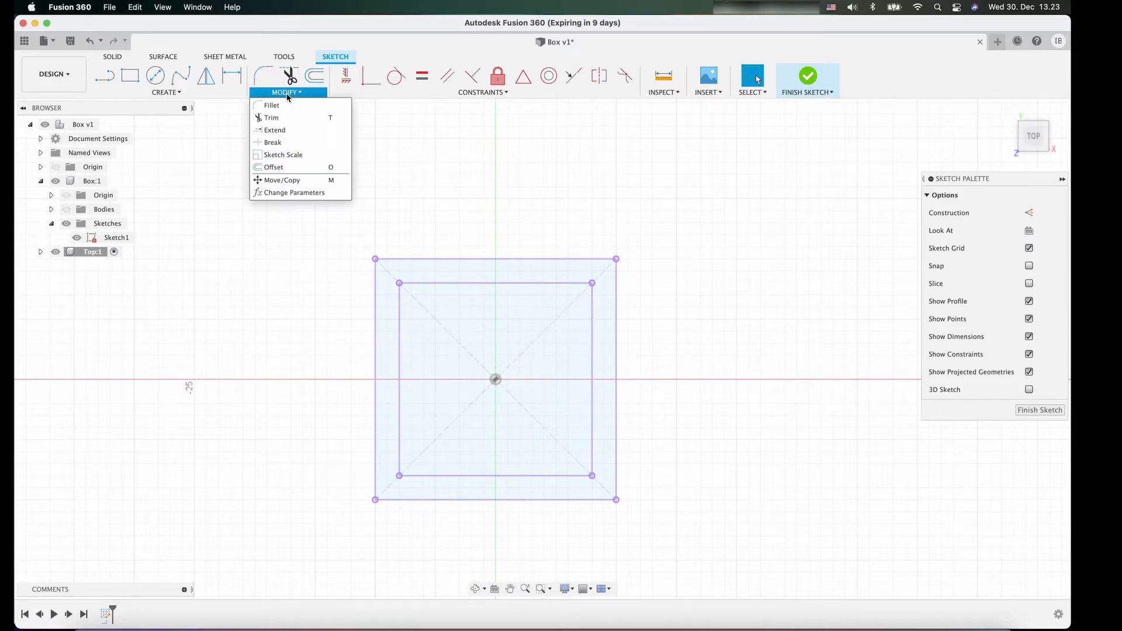
left_click(291, 193)
left_click(396, 156)
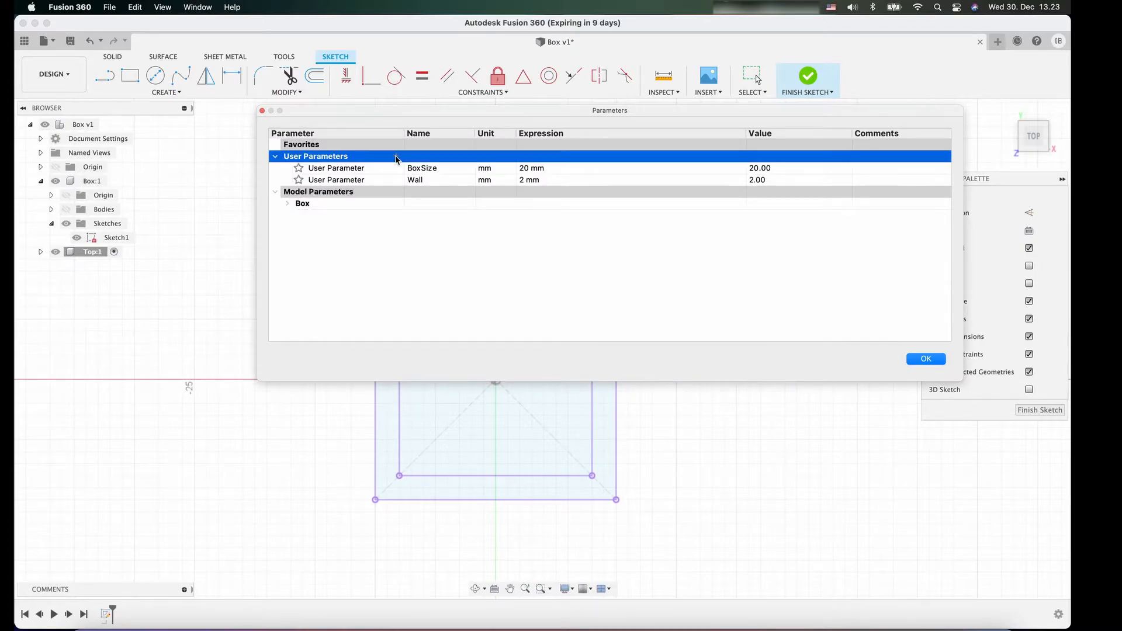
left_click(396, 157)
type("T")
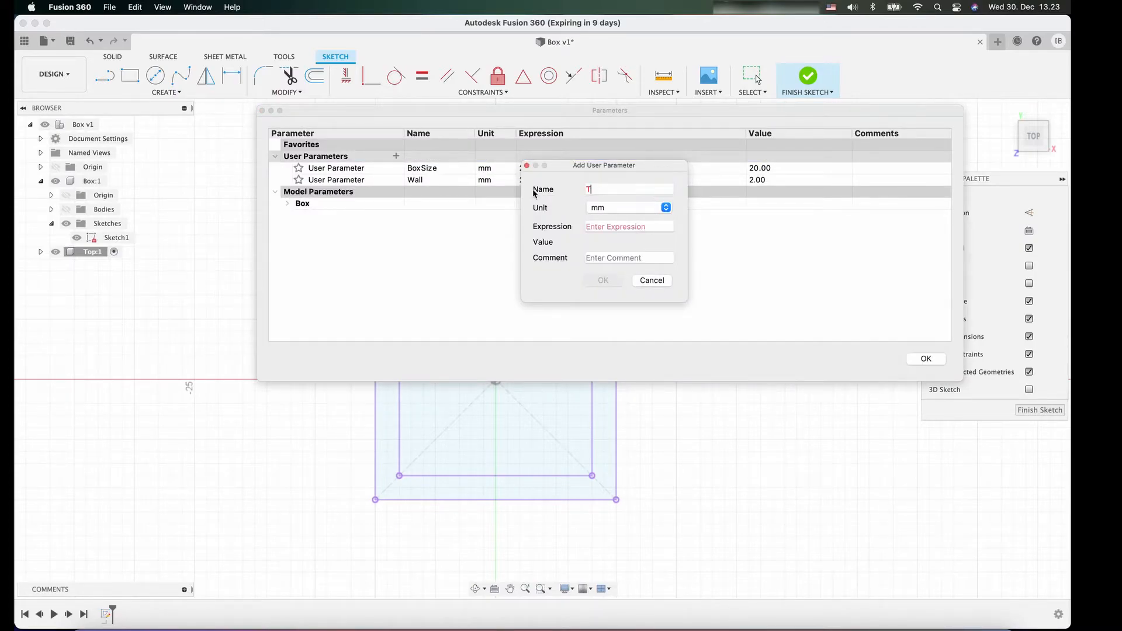
type("olerance")
left_click(603, 228)
type("0.2")
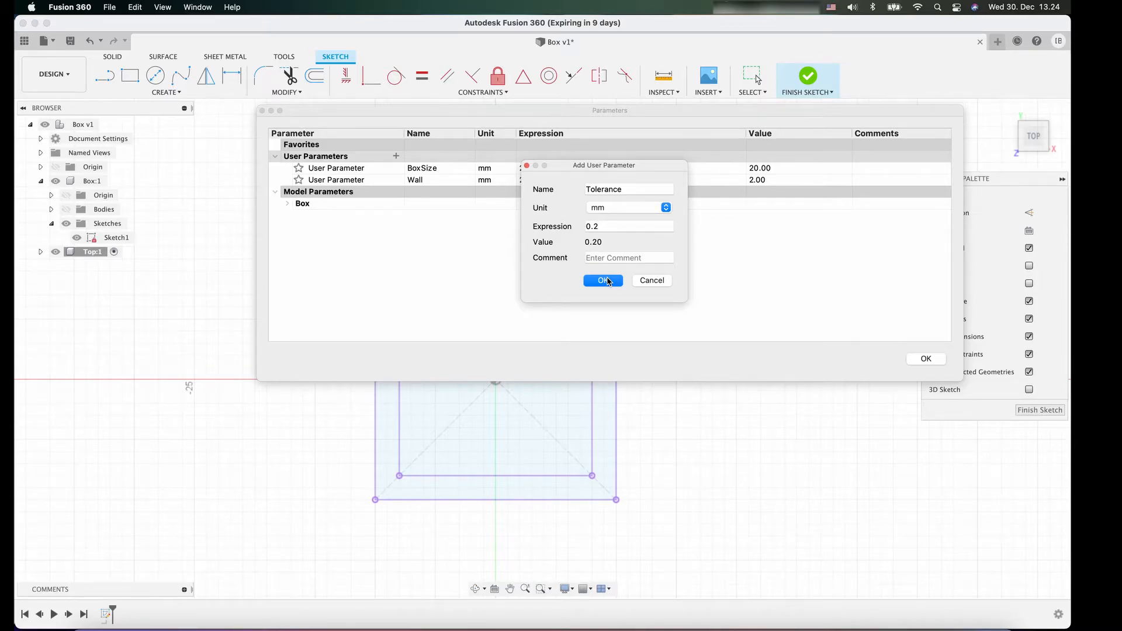
left_click(608, 281)
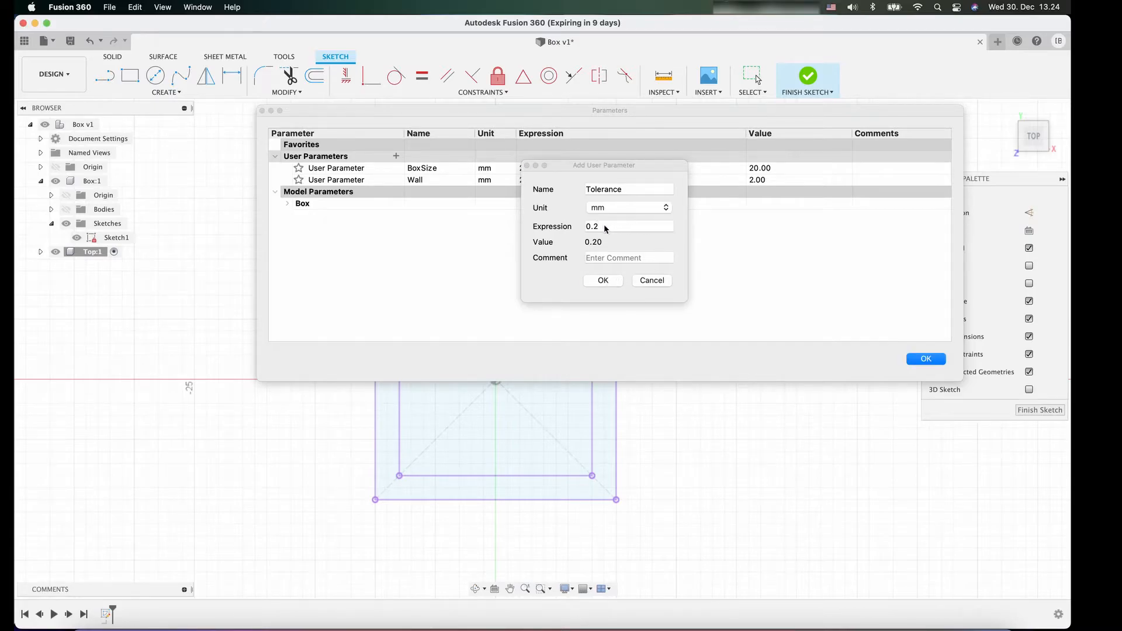
left_click(603, 280)
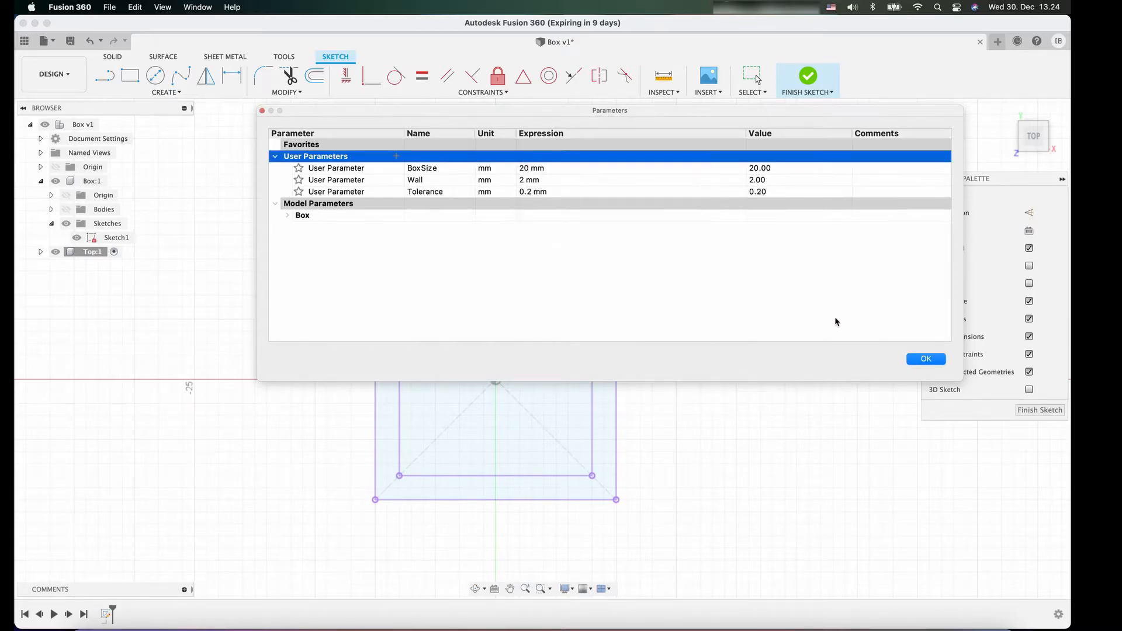
left_click(926, 359)
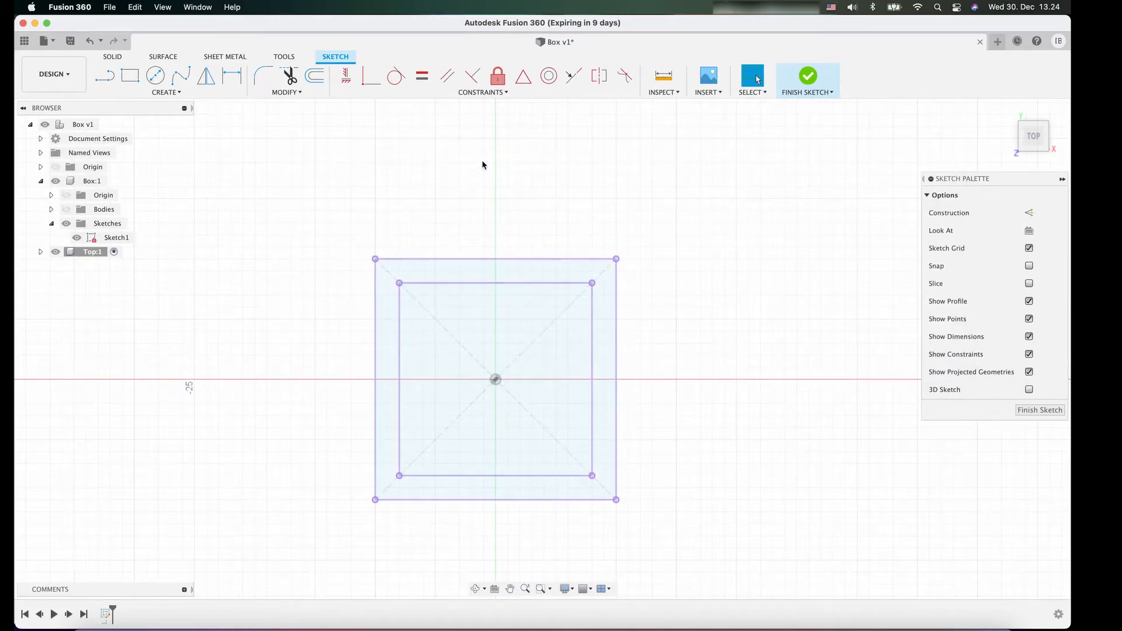
Offset the projected inner square inward by the Tolerance parameter in the Top component's sketch, with chain selection on
left_click(315, 75)
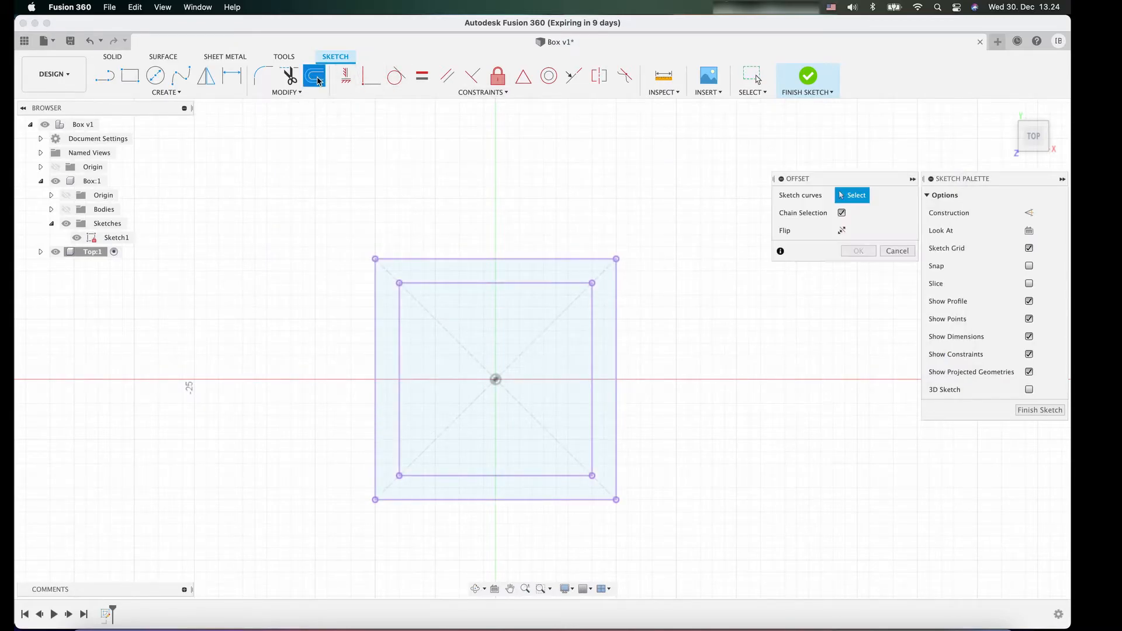
left_click(523, 284)
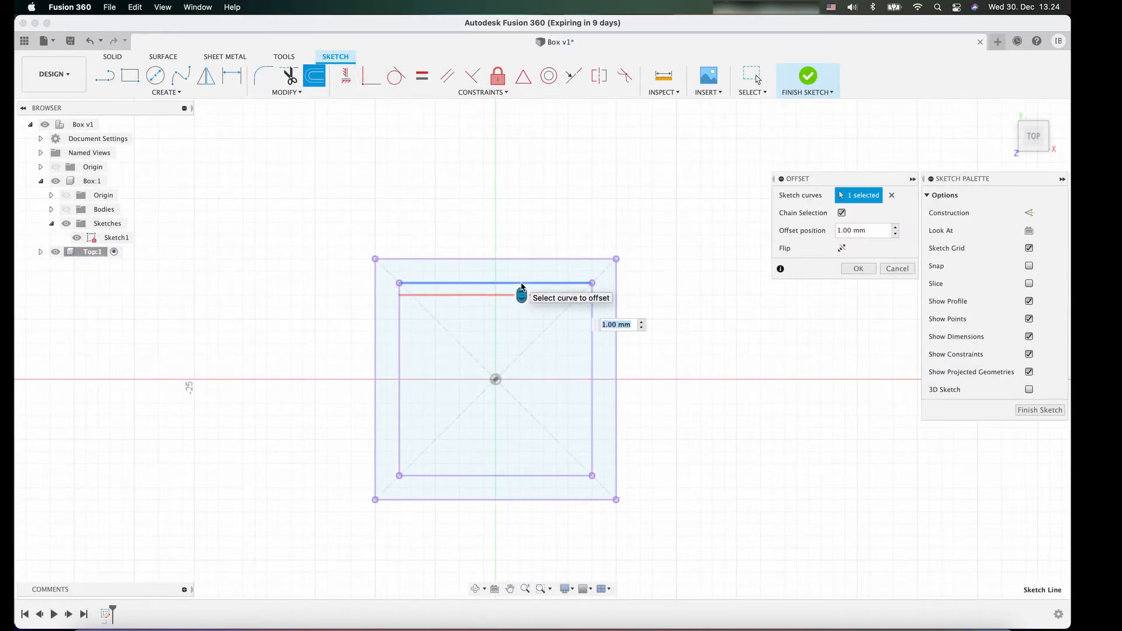
left_click(401, 384)
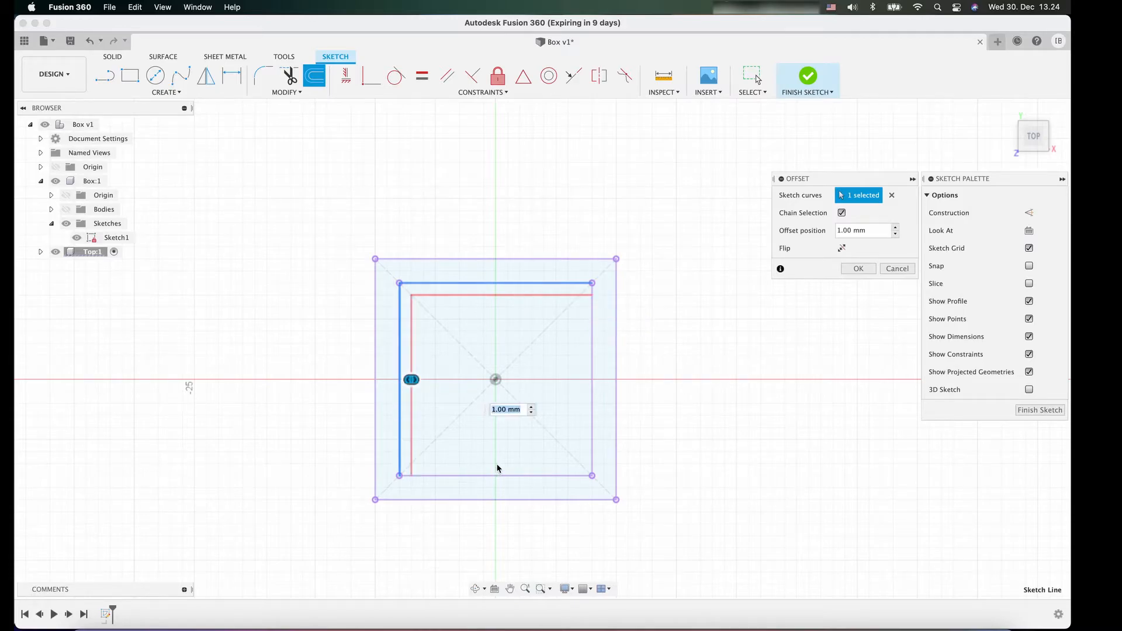
left_click(500, 476)
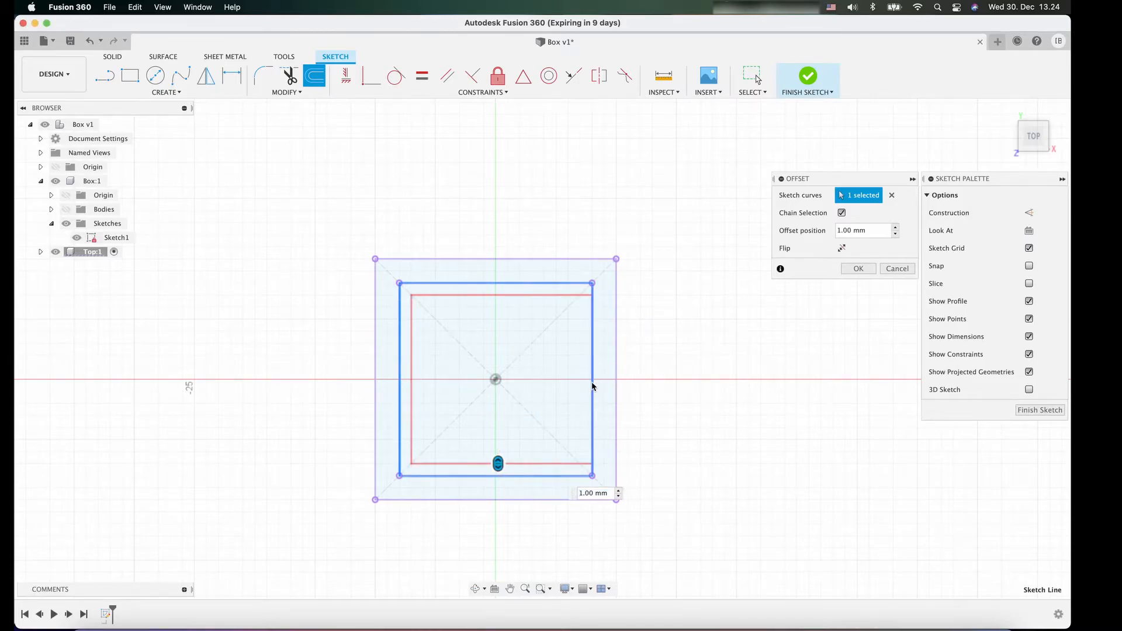
left_click(592, 382)
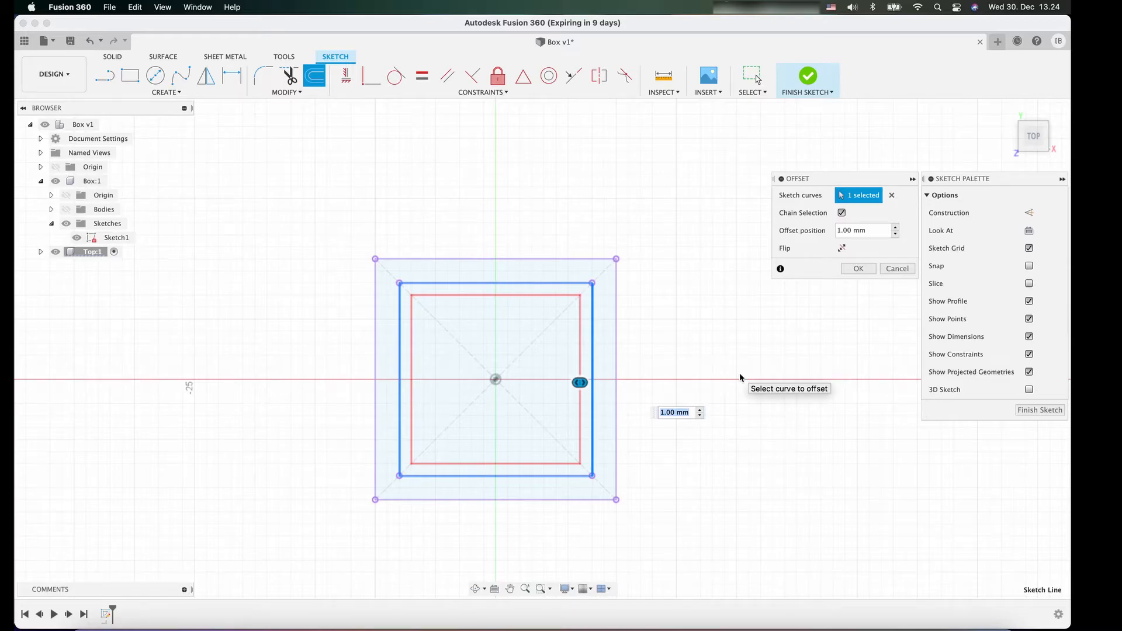
type("T")
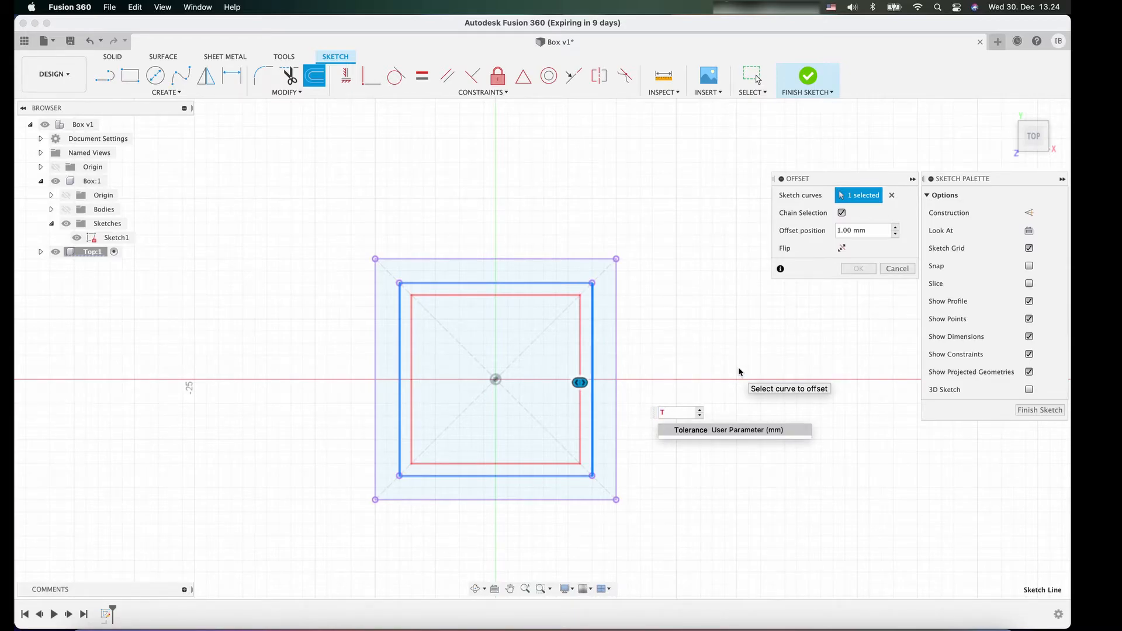
key("Return")
key("Return")
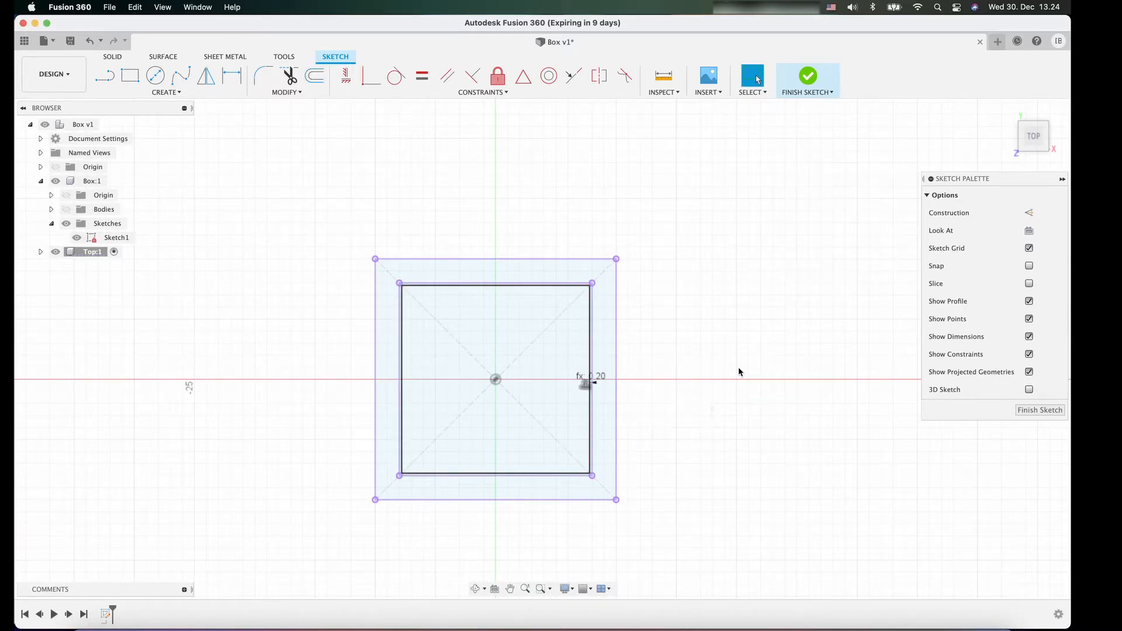
Move the offset dimension's label clear of the square's edge, finish the sketch and return to the isometric home view
scroll(590, 400, "up", 5)
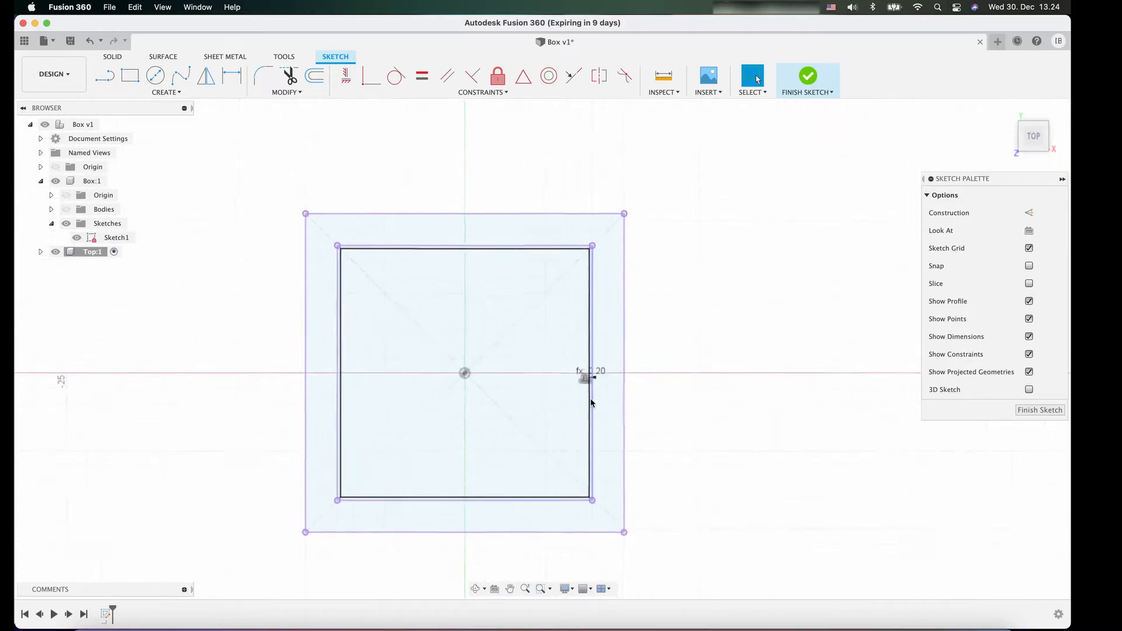
scroll(590, 399, "up", 2)
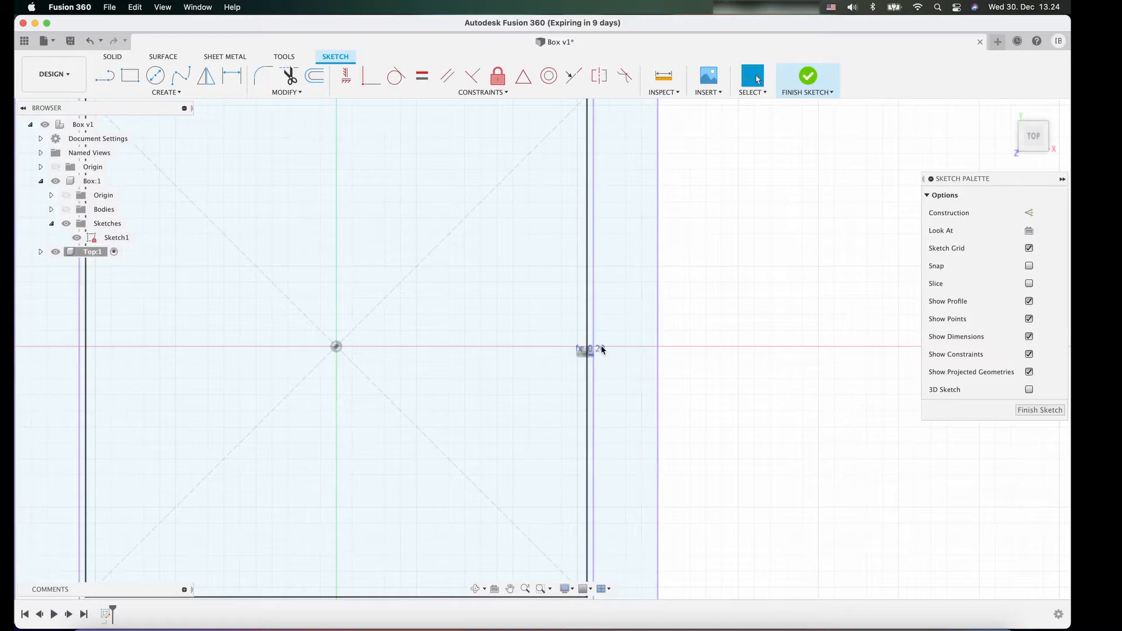
left_click_drag(601, 345, 623, 352)
left_click(623, 353)
scroll(608, 385, "down", 2)
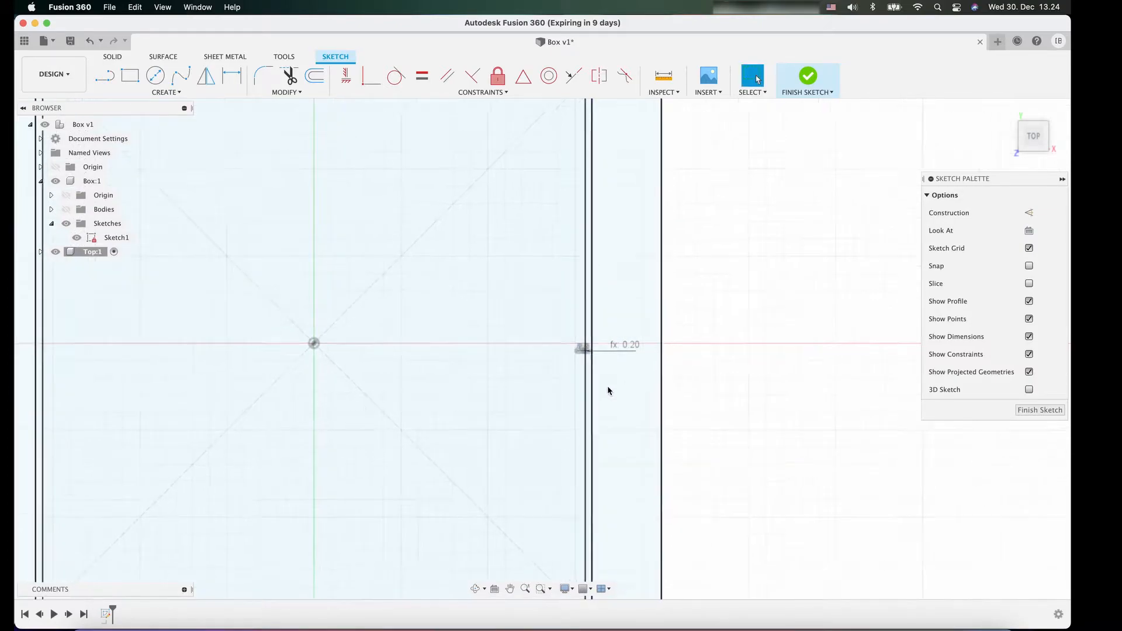
scroll(608, 390, "down", 2)
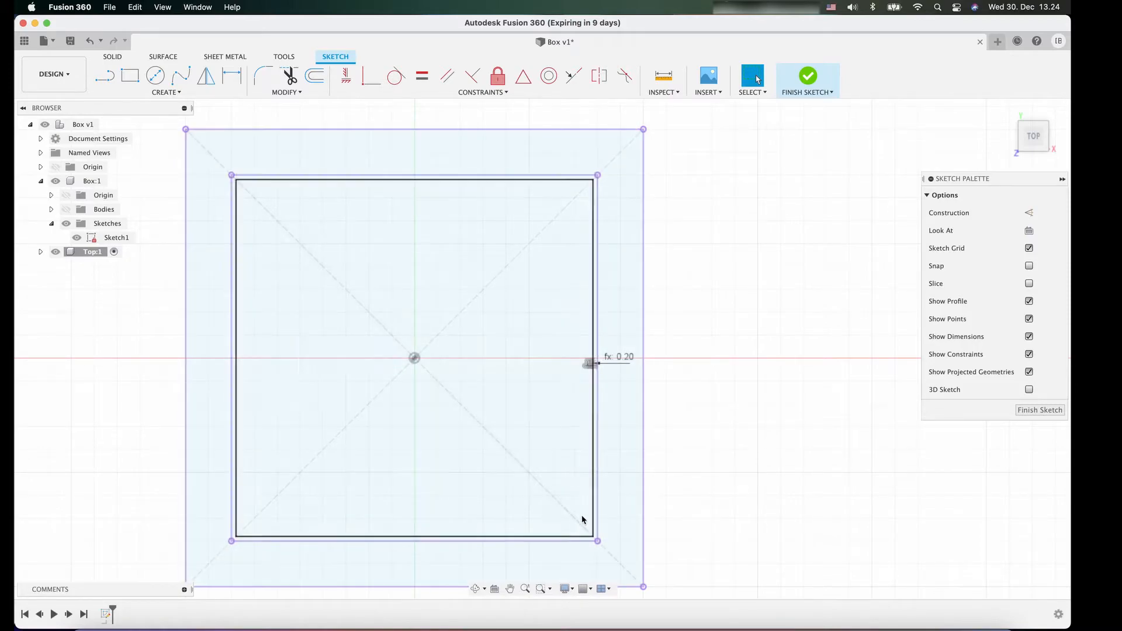
left_click(1028, 409)
left_click(1007, 111)
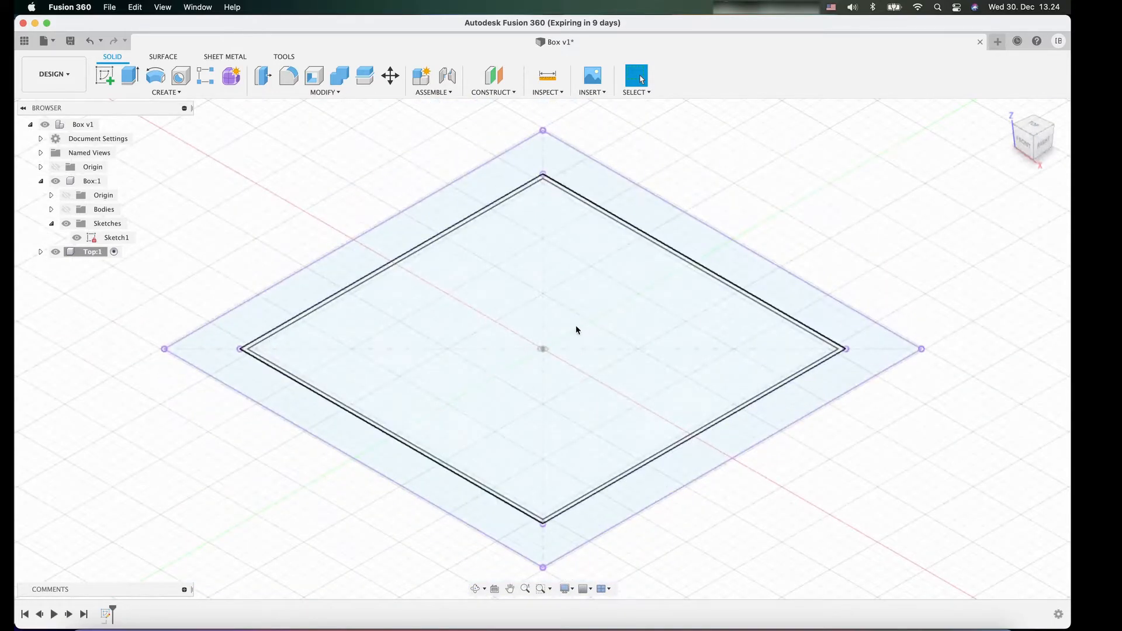
Extrude the full area of the outer square upward by the Wall parameter as a new body
scroll(577, 330, "down", 5)
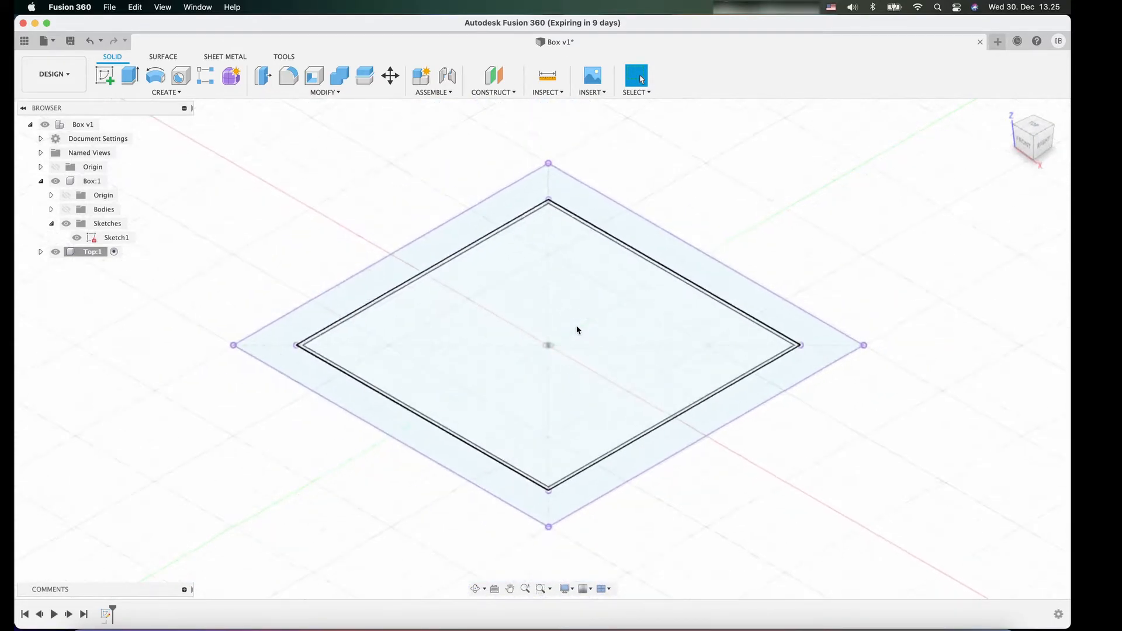
scroll(577, 330, "down", 4)
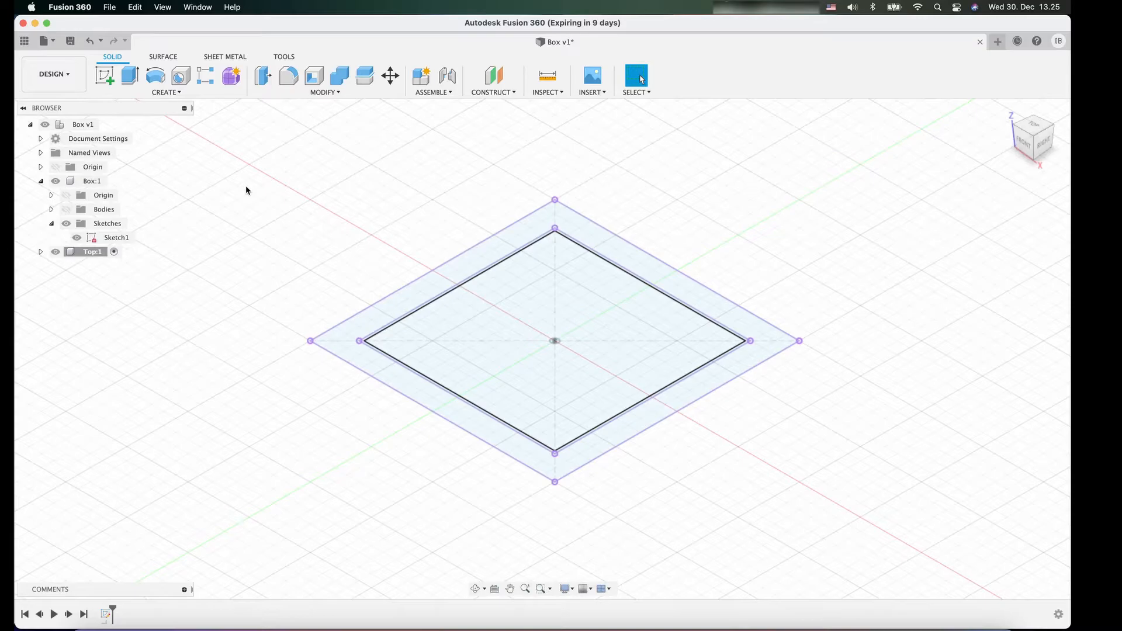
mouse_move(246, 159)
left_mouse_down()
mouse_move(310, 318)
mouse_move(799, 543)
mouse_move(863, 520)
left_mouse_up()
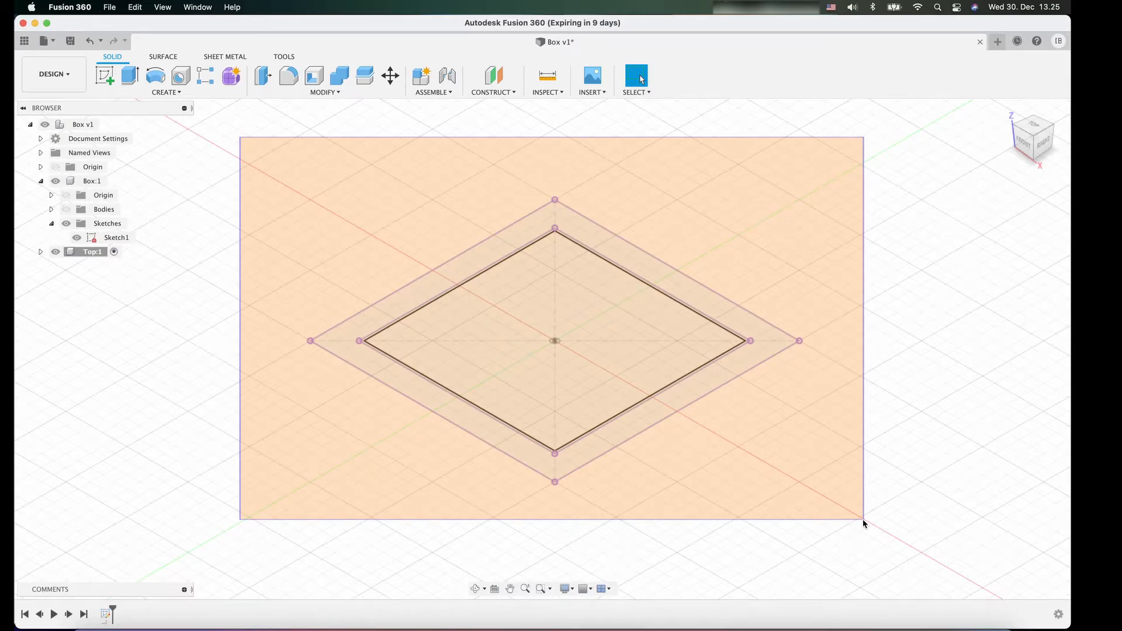
left_click_drag(863, 519, 863, 519)
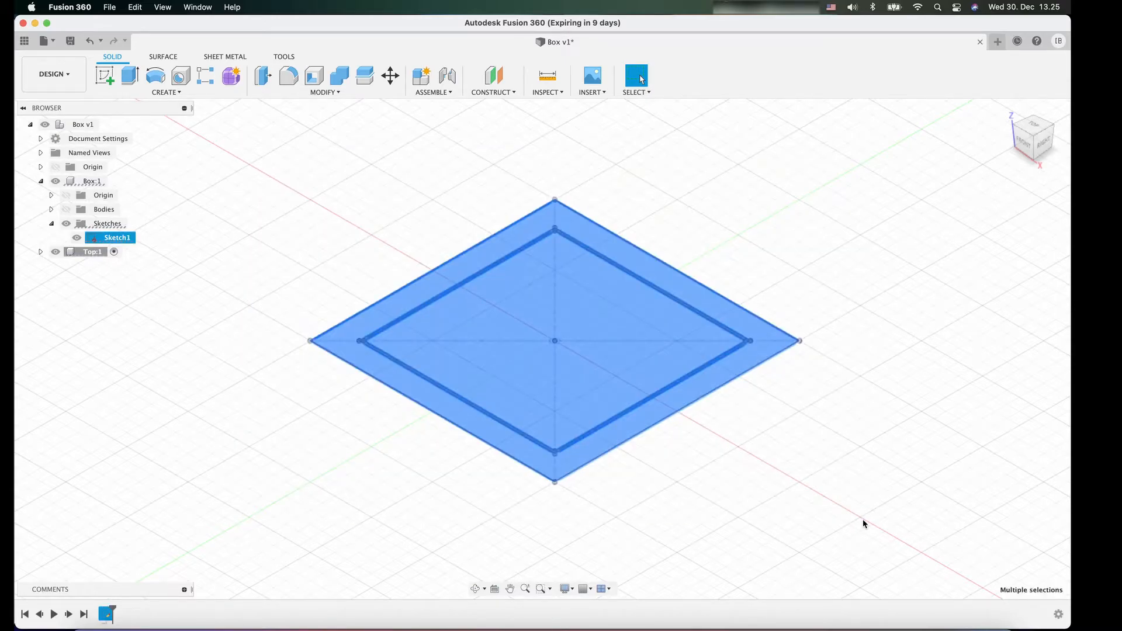
key("e")
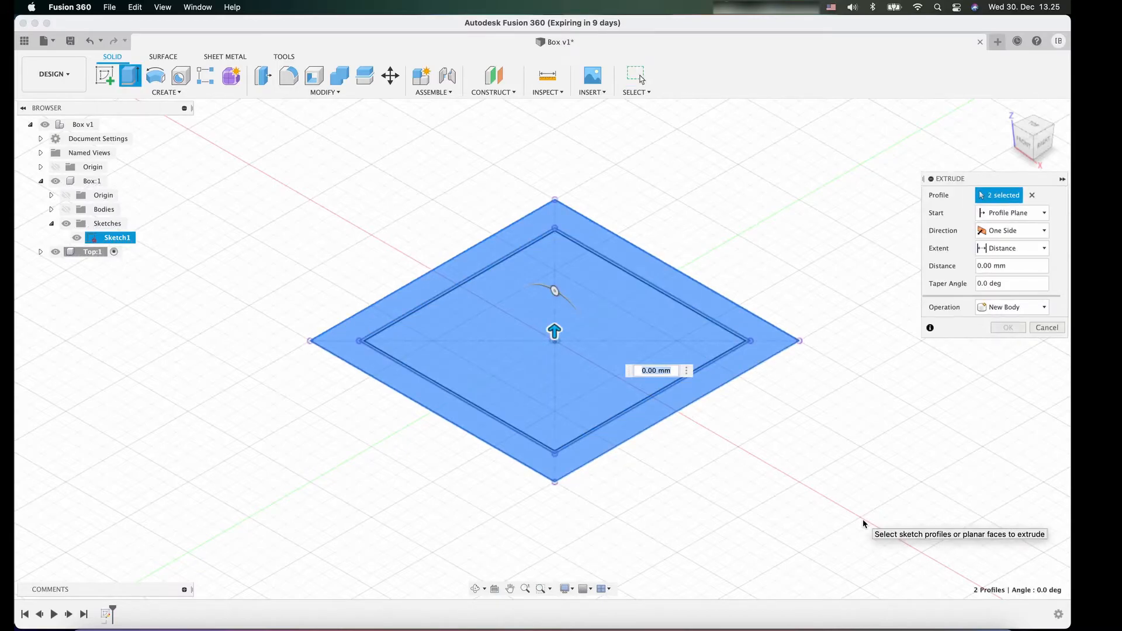
type("Wa")
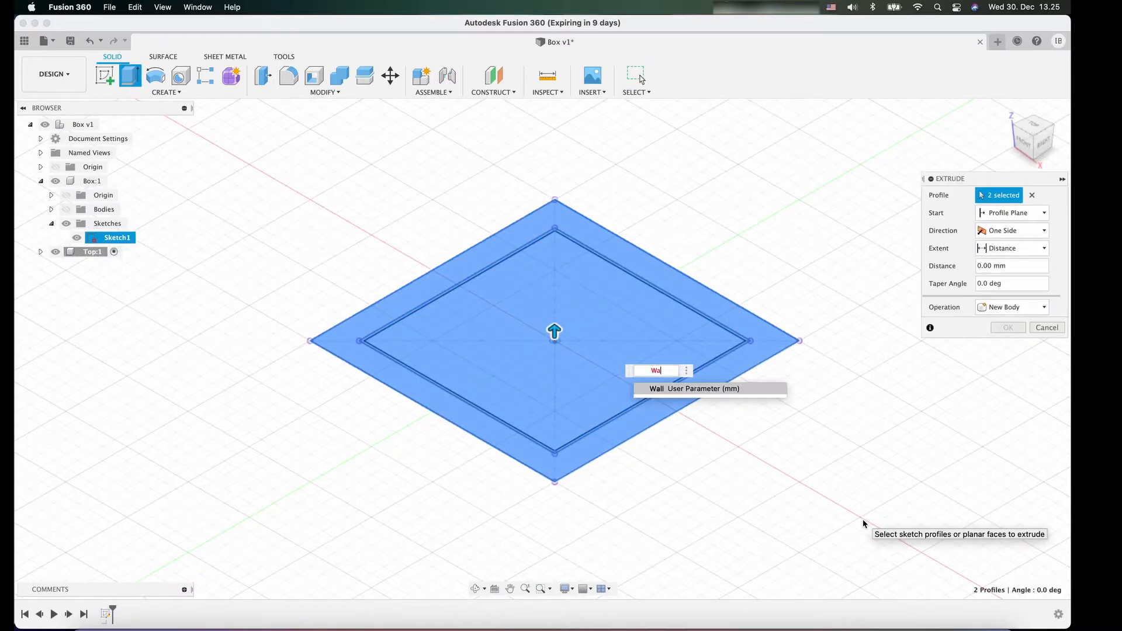
type("ll")
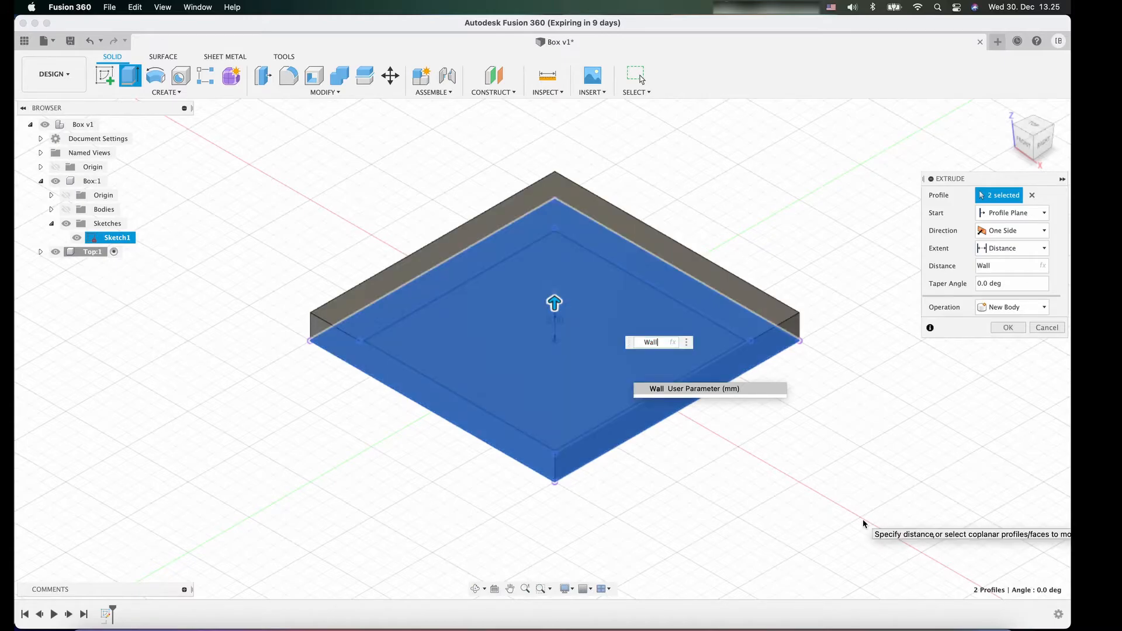
key("Return")
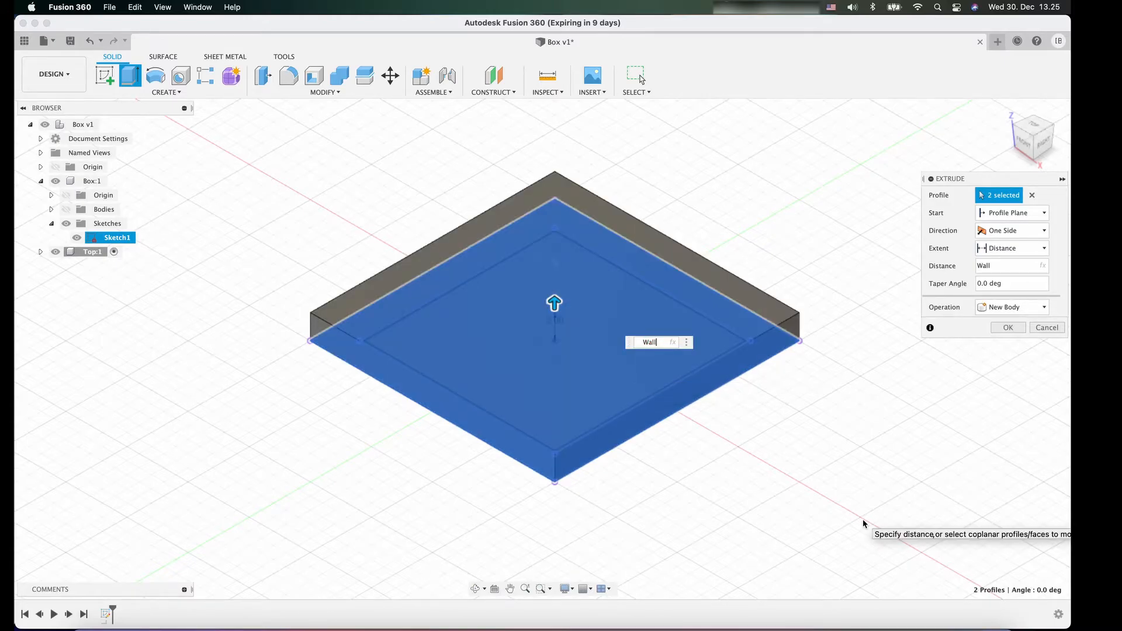
key("Return")
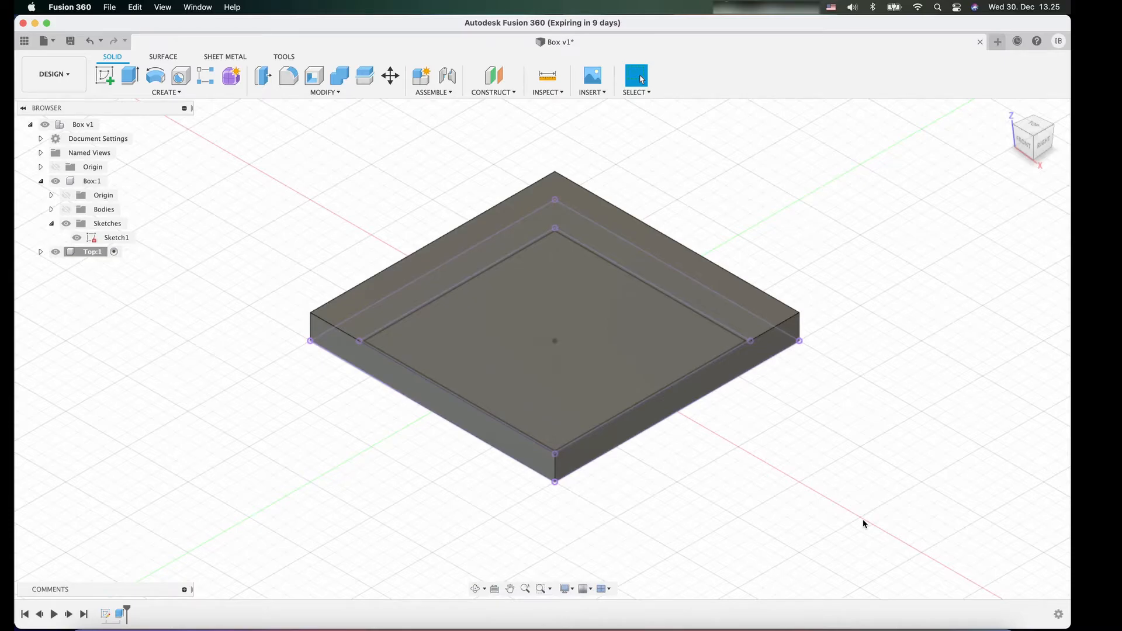
Expand the Top component and its sketches, and hide its bodies to expose the sketch profiles
left_click(40, 253)
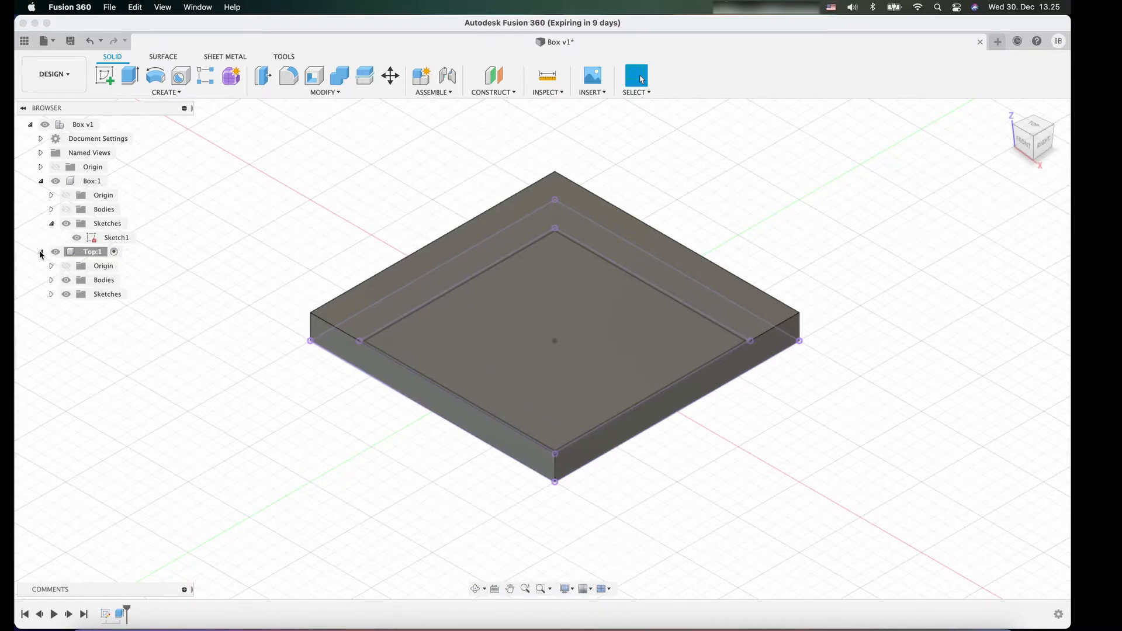
left_click(52, 295)
left_click(66, 281)
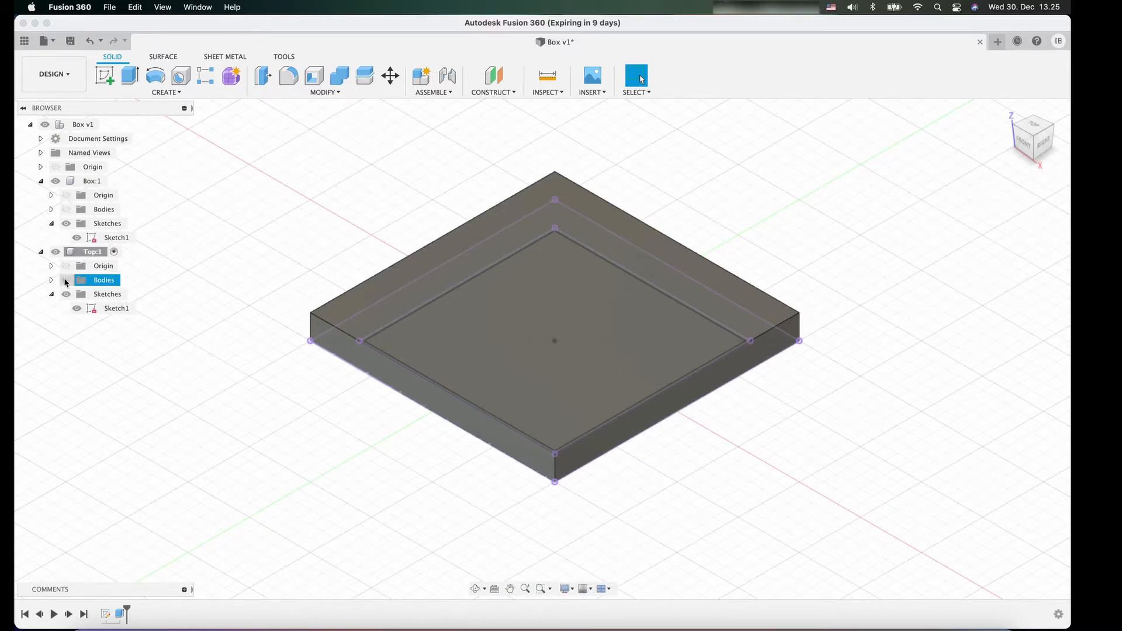
left_click(66, 280)
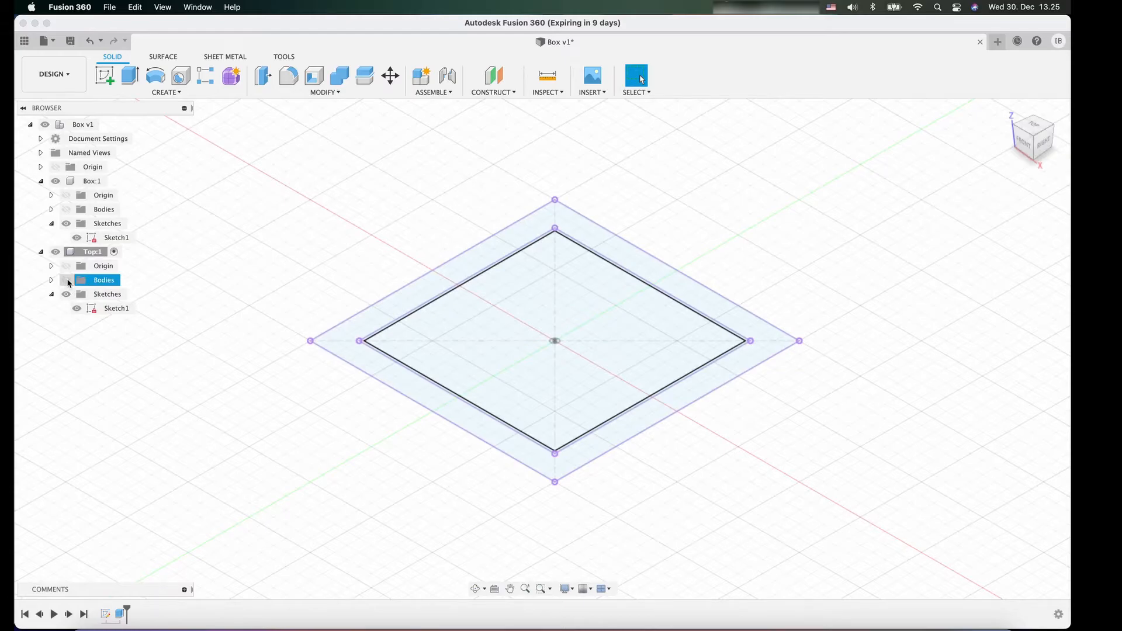
Show the Top bodies again and extrude the innermost square from the plate's upper face by the Wall parameter, joined to the plate
left_click(475, 357)
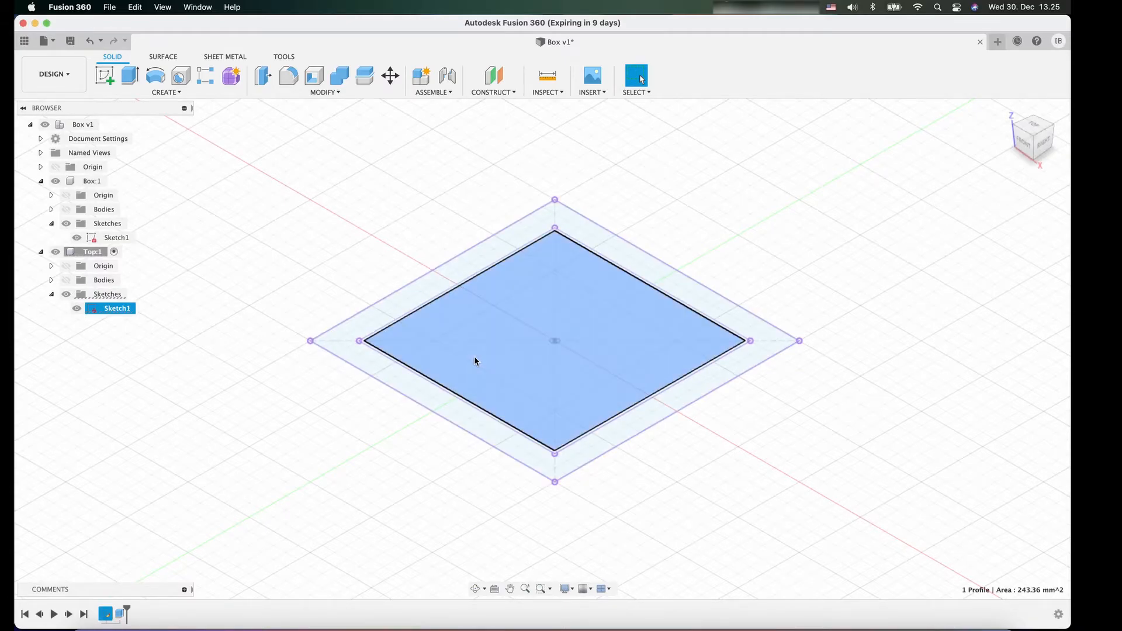
key("e")
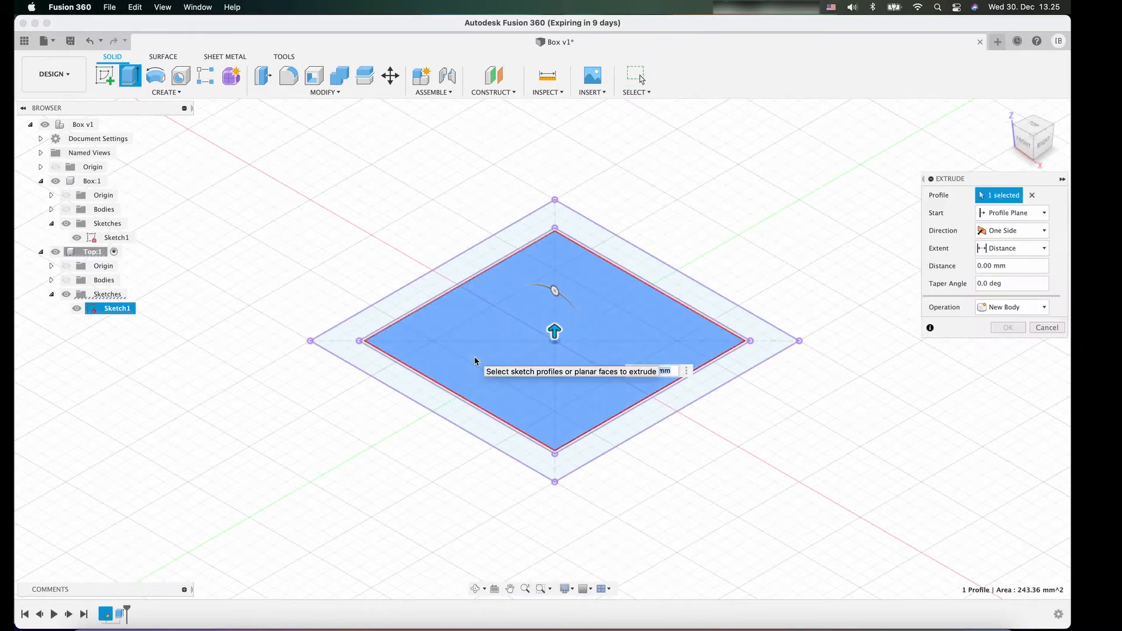
left_click(66, 281)
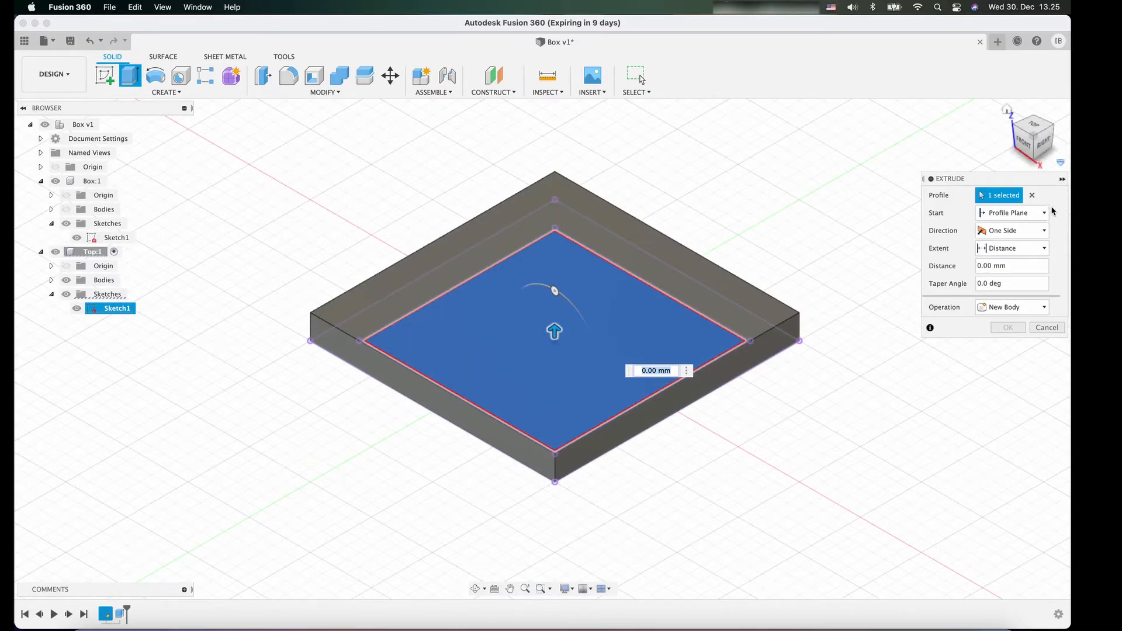
left_click(1035, 214)
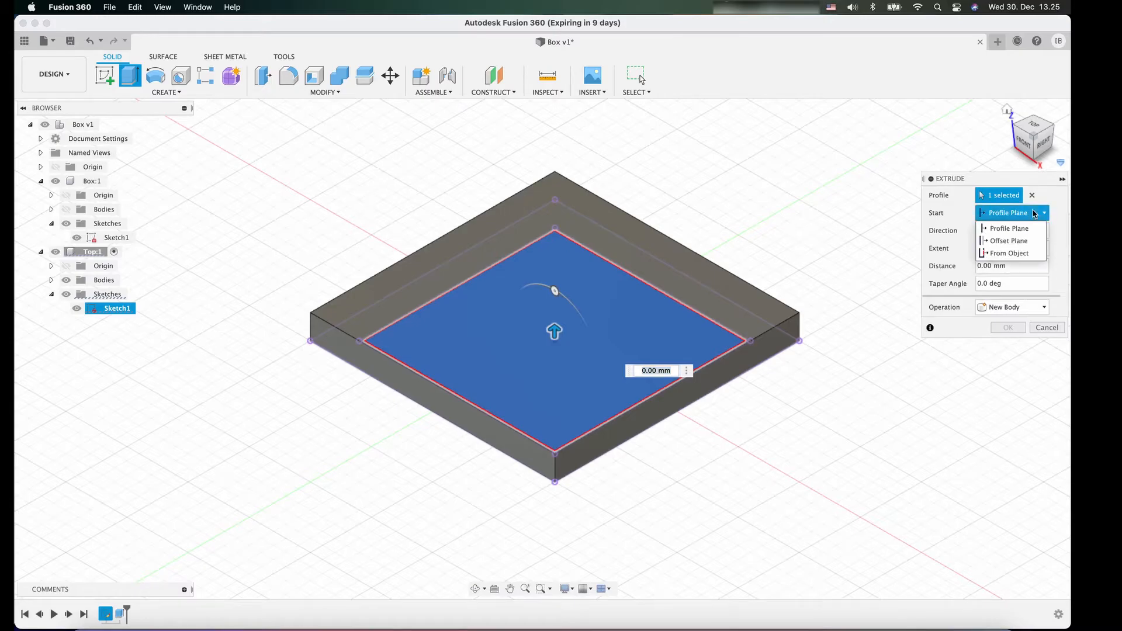
left_click(1018, 253)
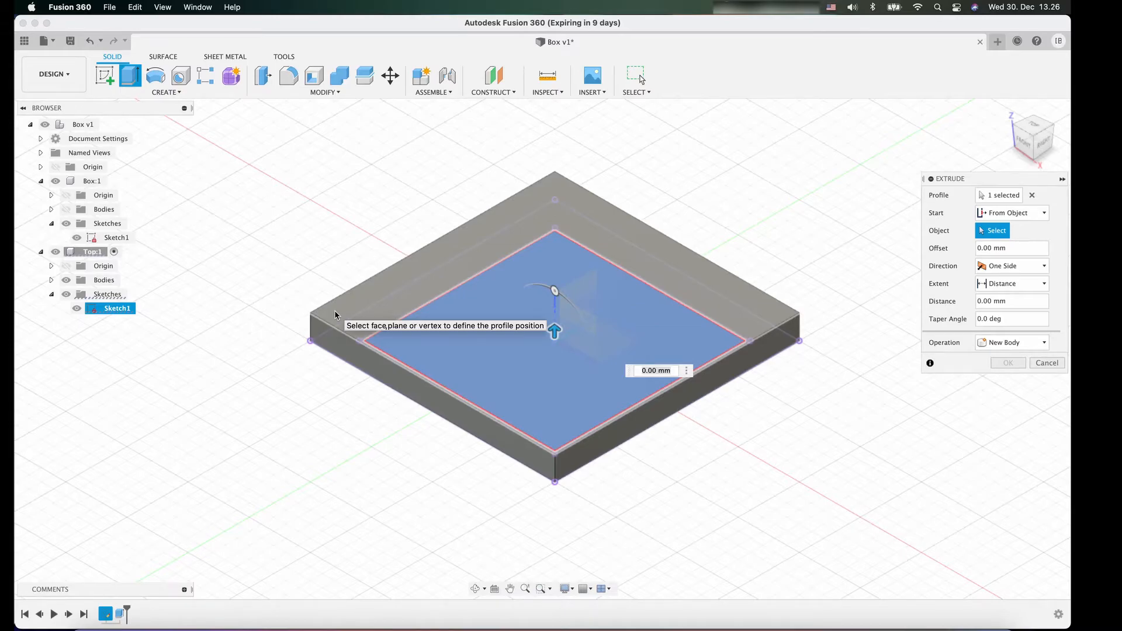
left_click(336, 315)
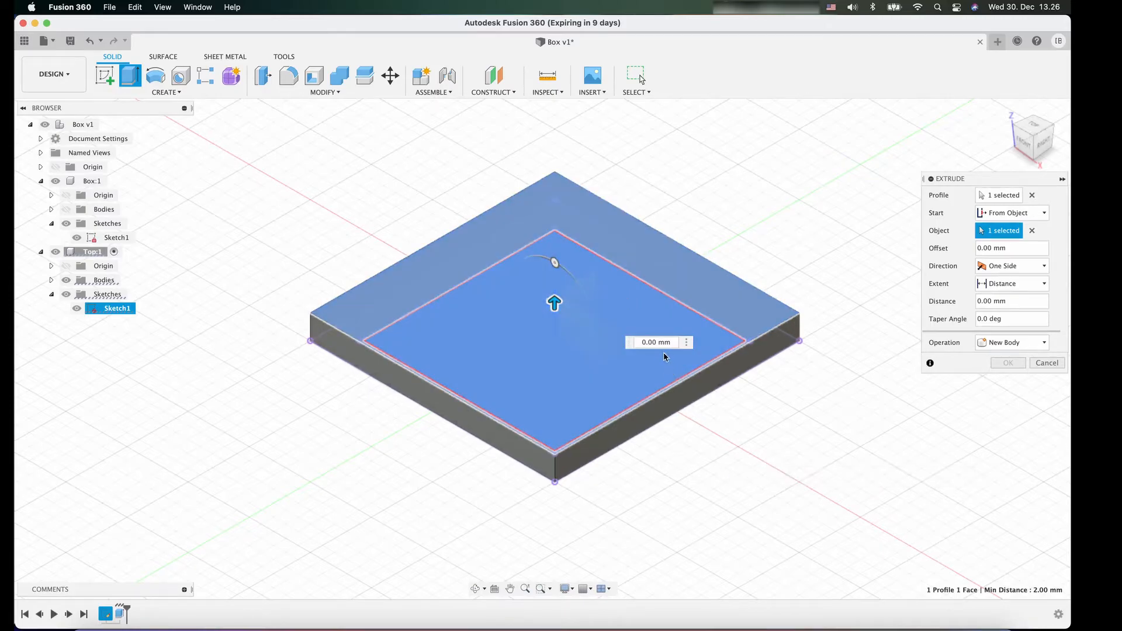
left_click(667, 340)
type("Wall")
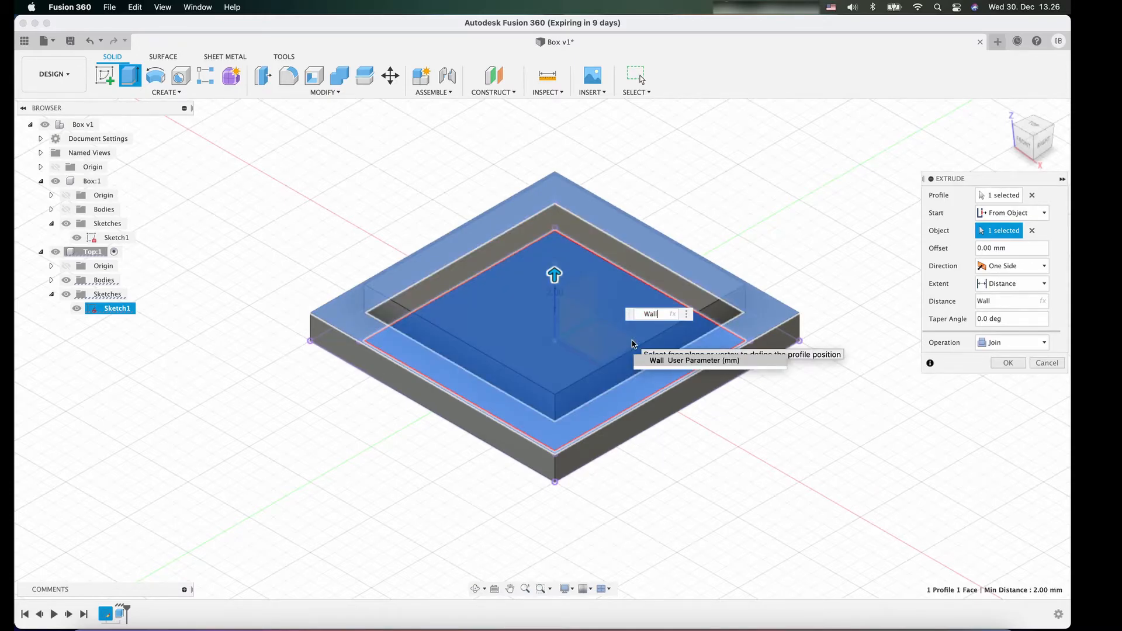
key("Return")
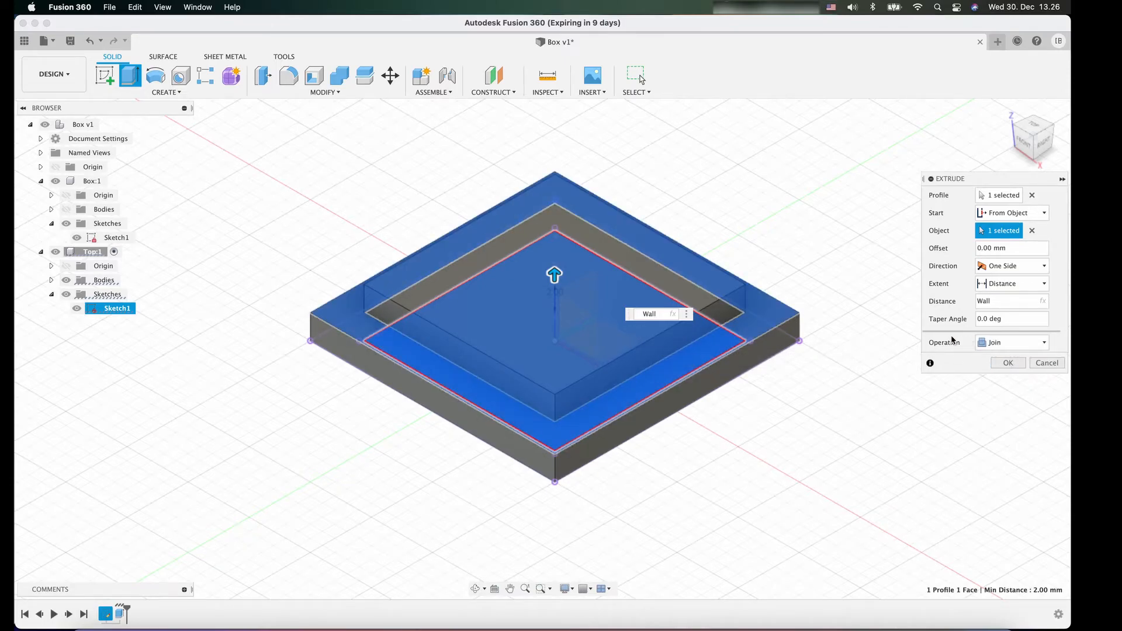
left_click(1015, 365)
left_click(1015, 365)
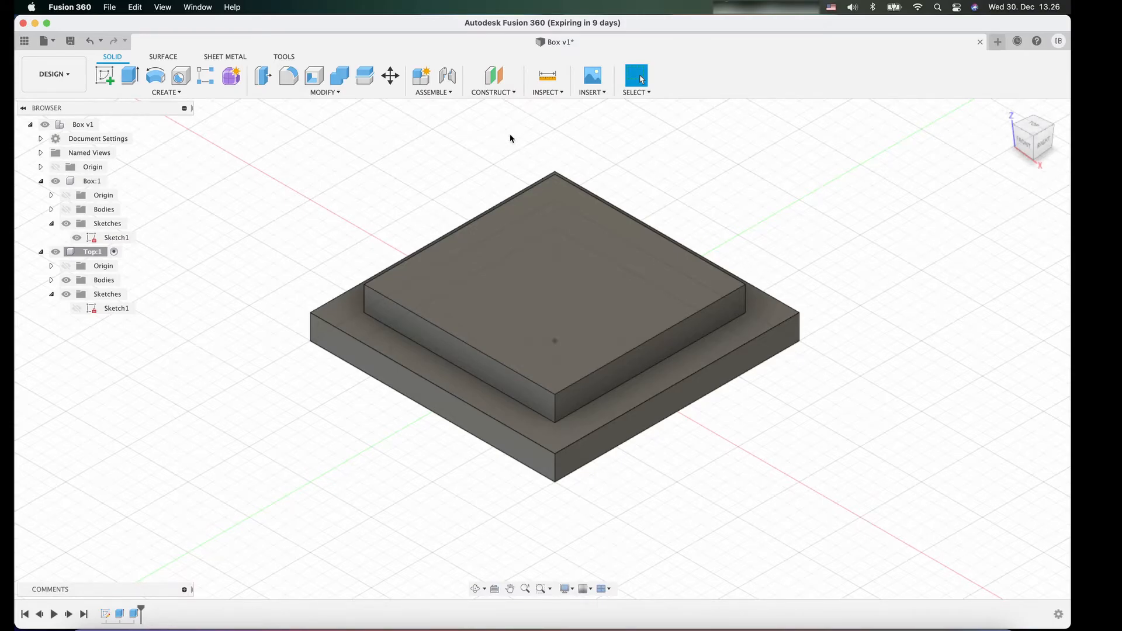
Start an equal-distance chamfer and select the lid's raised upper face and the plate's underside
left_click(325, 92)
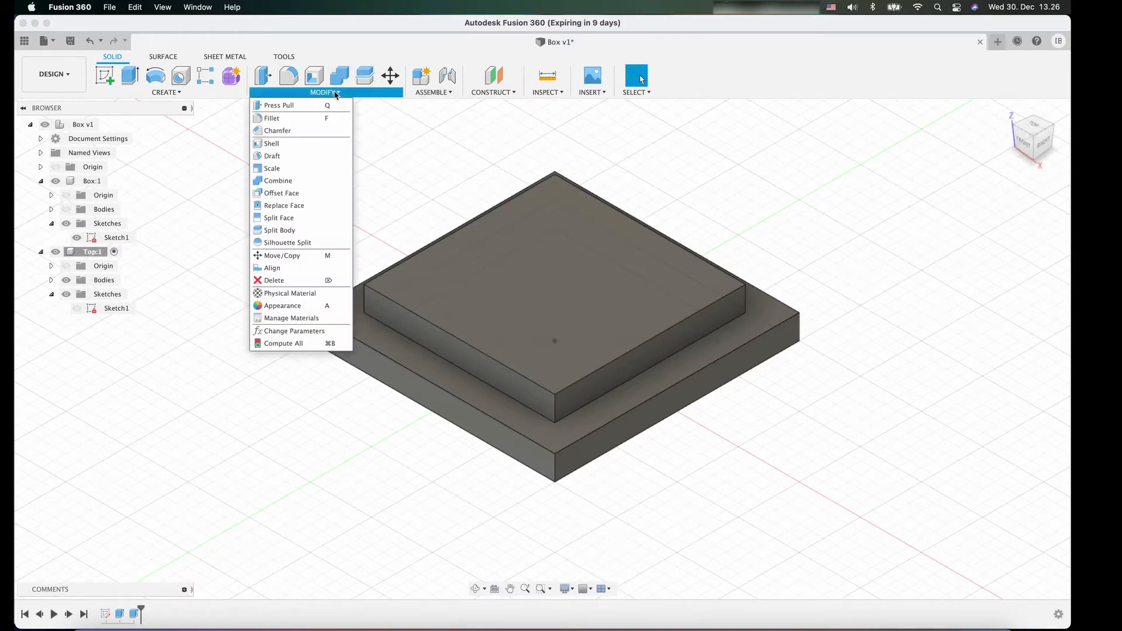
left_click(294, 131)
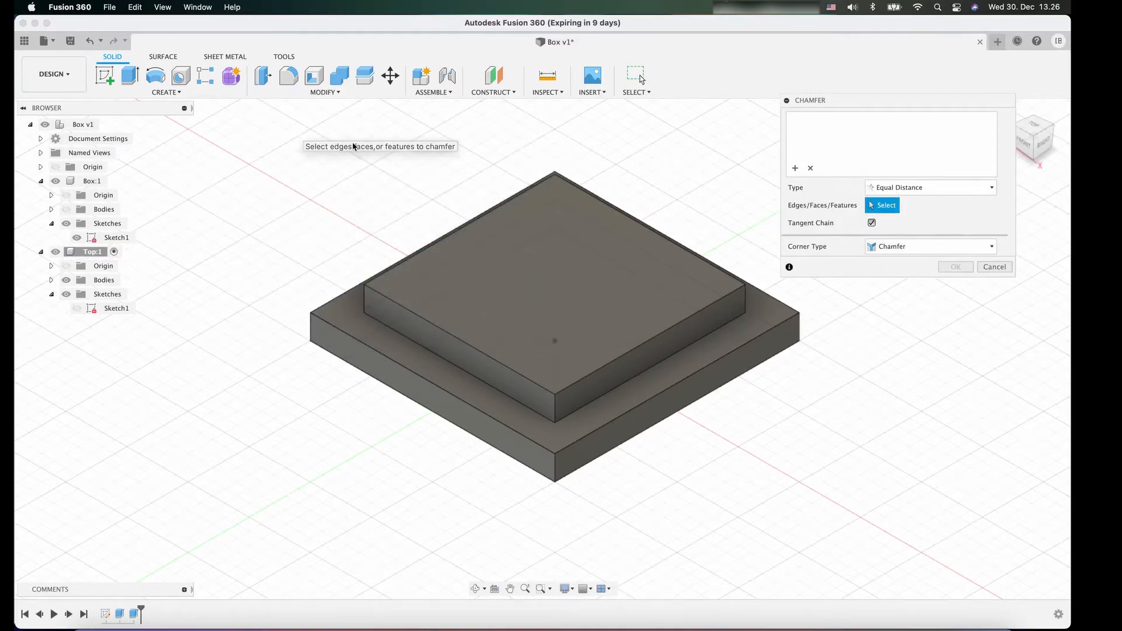
left_click(551, 293)
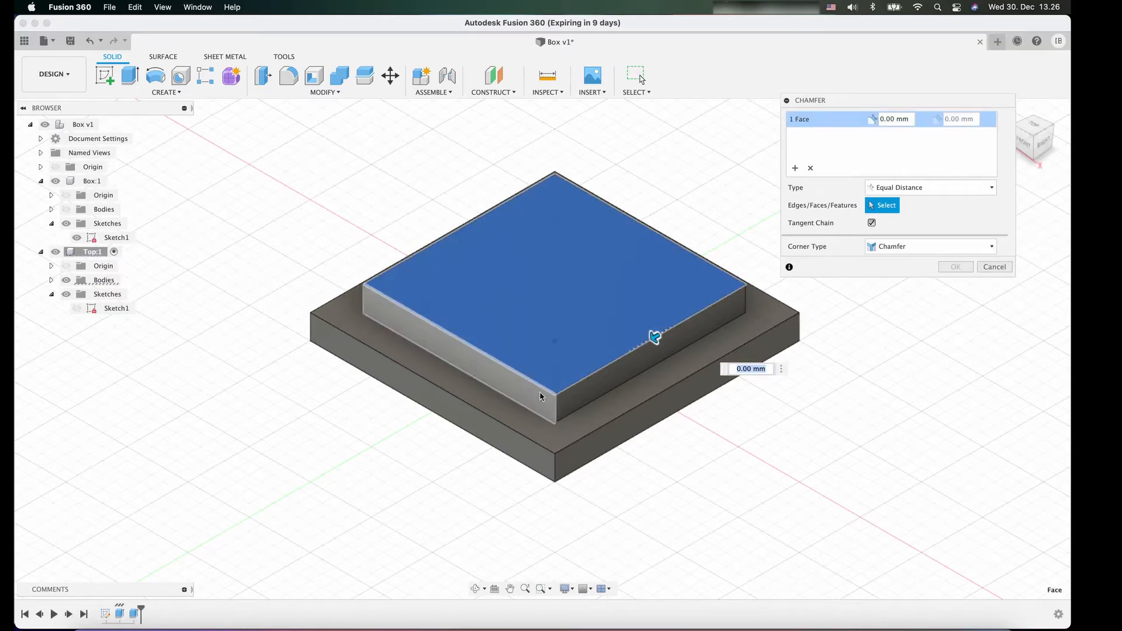
left_click(1043, 148)
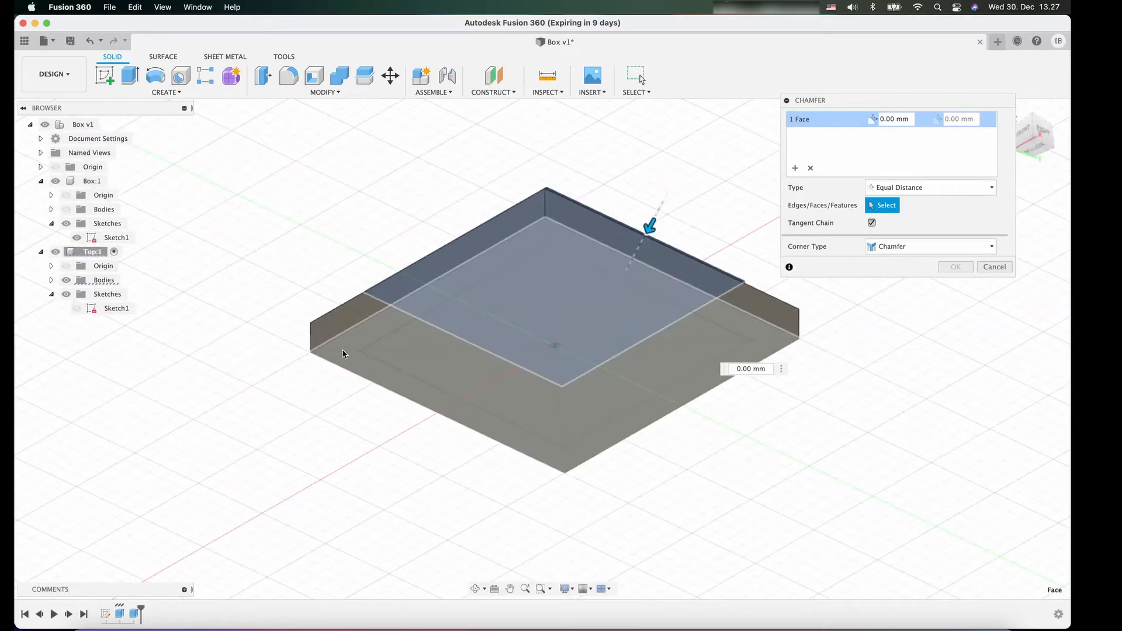
left_click(343, 354)
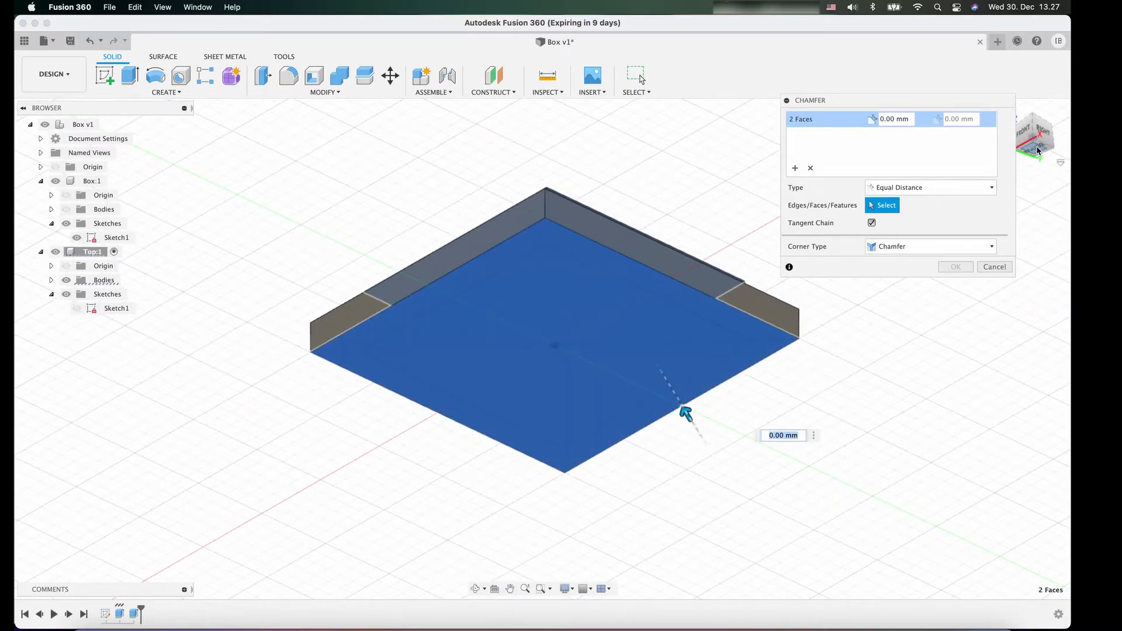
Add the plate's four vertical corner edges to the chamfer selection
left_click_drag(1045, 132, 1042, 181)
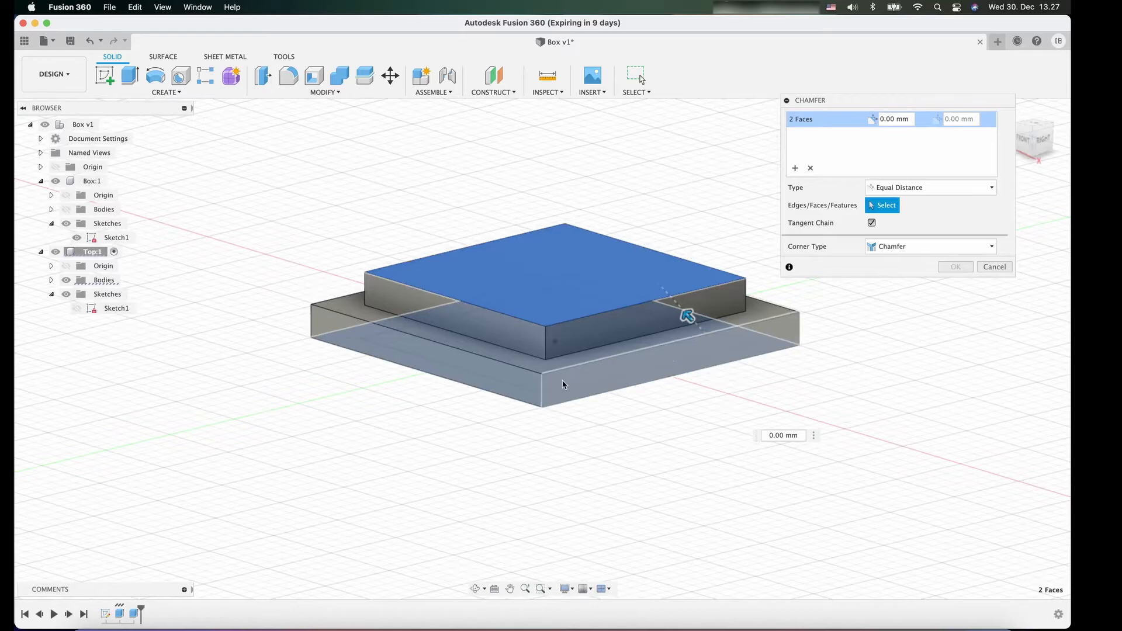
left_click(541, 396)
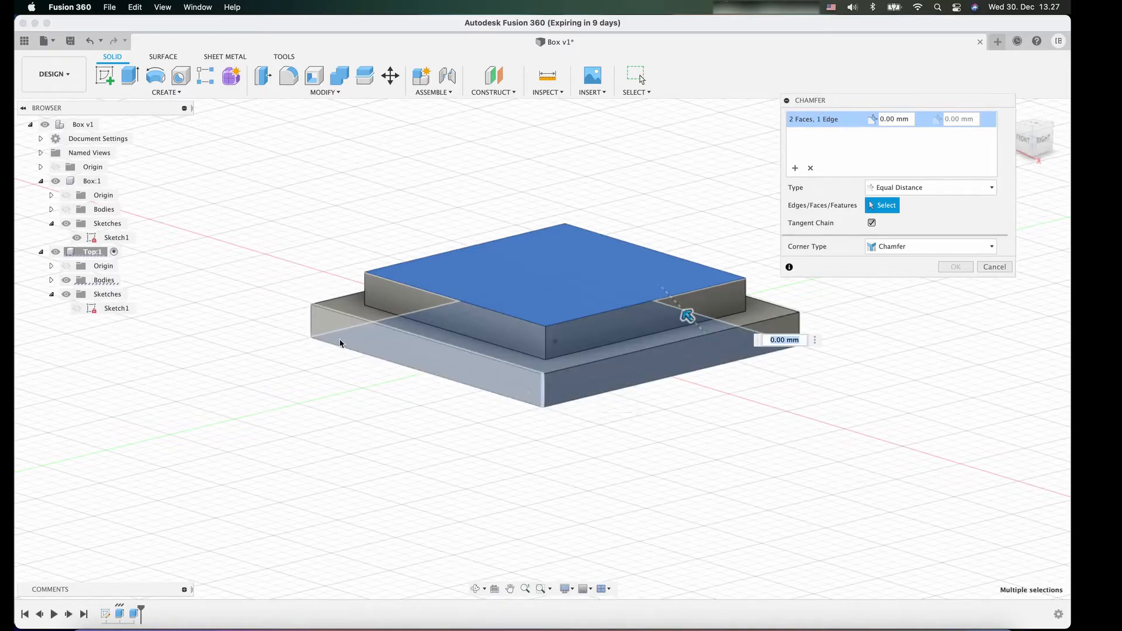
left_click(313, 326)
left_click(802, 326)
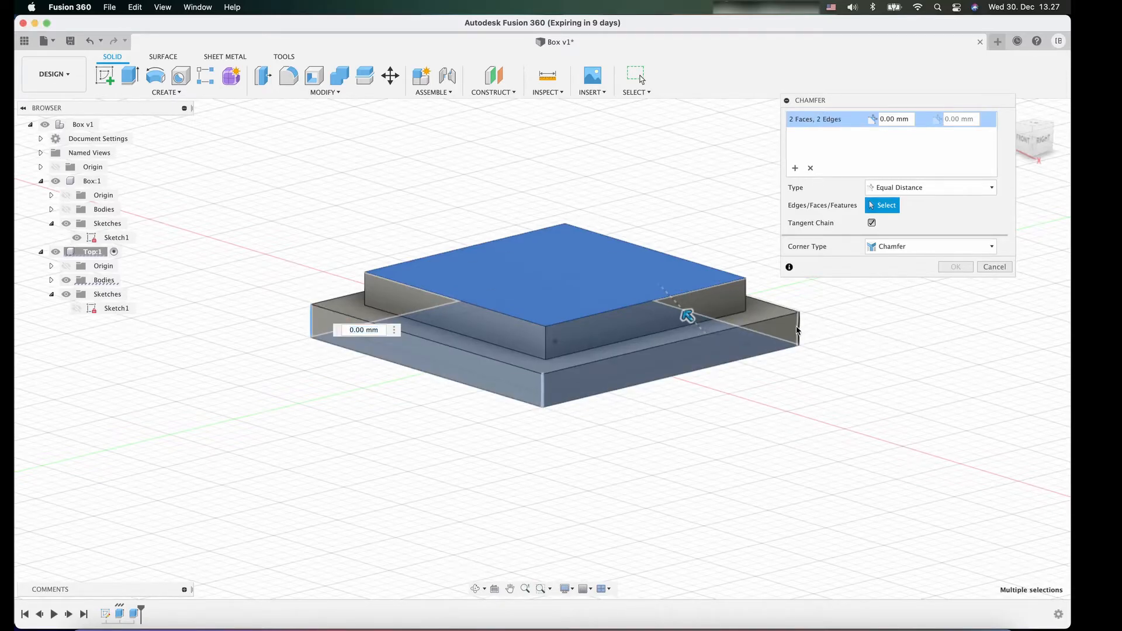
left_click(1040, 130)
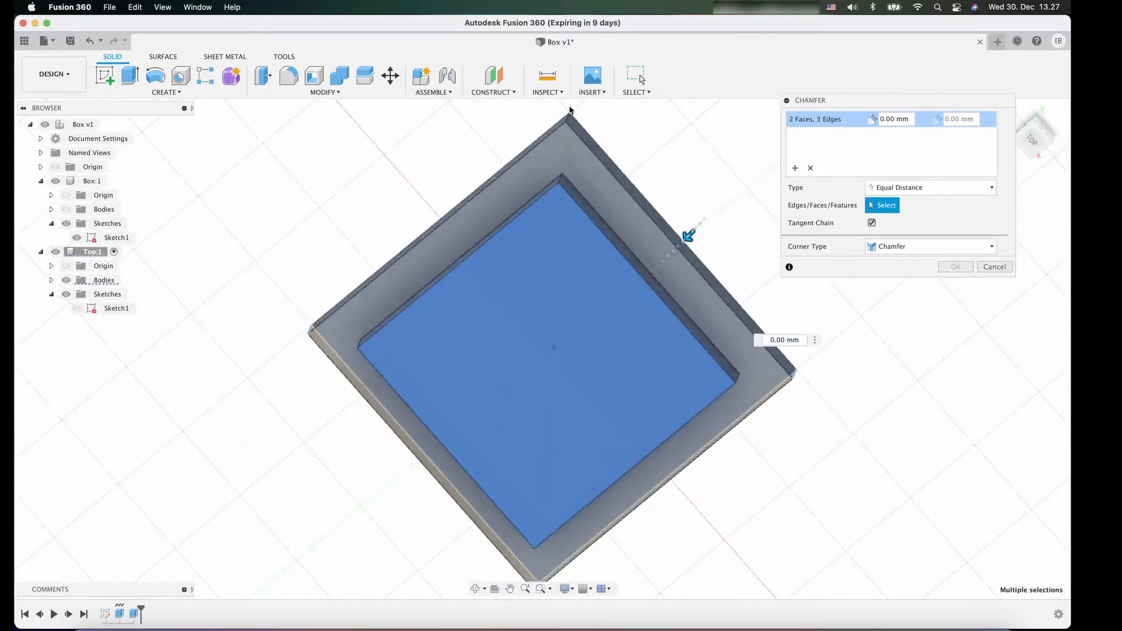
left_click(568, 120)
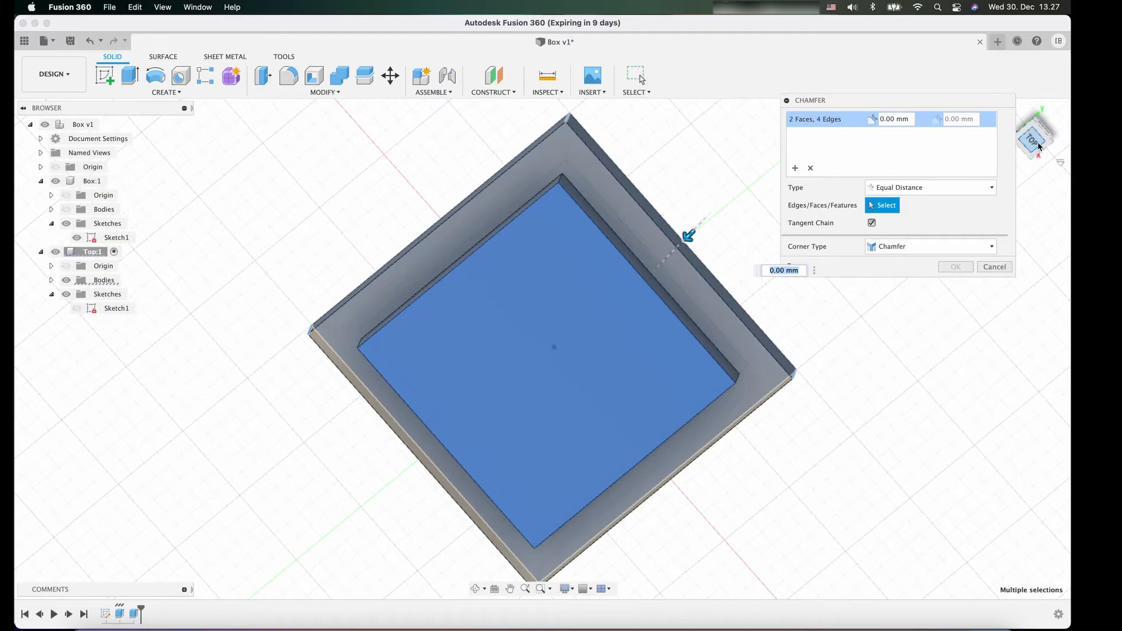
Set the chamfer distance to 0.5 mm and apply it to the selected faces and edges
mouse_move(1032, 134)
left_mouse_down()
mouse_move(1031, 43)
mouse_move(1030, 55)
left_mouse_up()
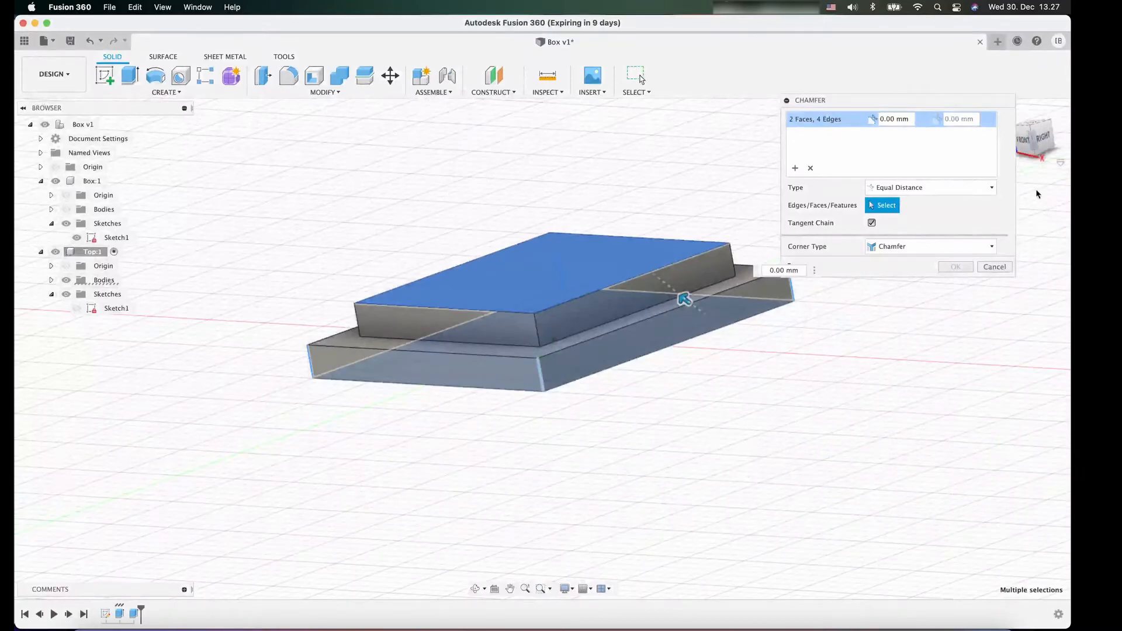
left_click(782, 270)
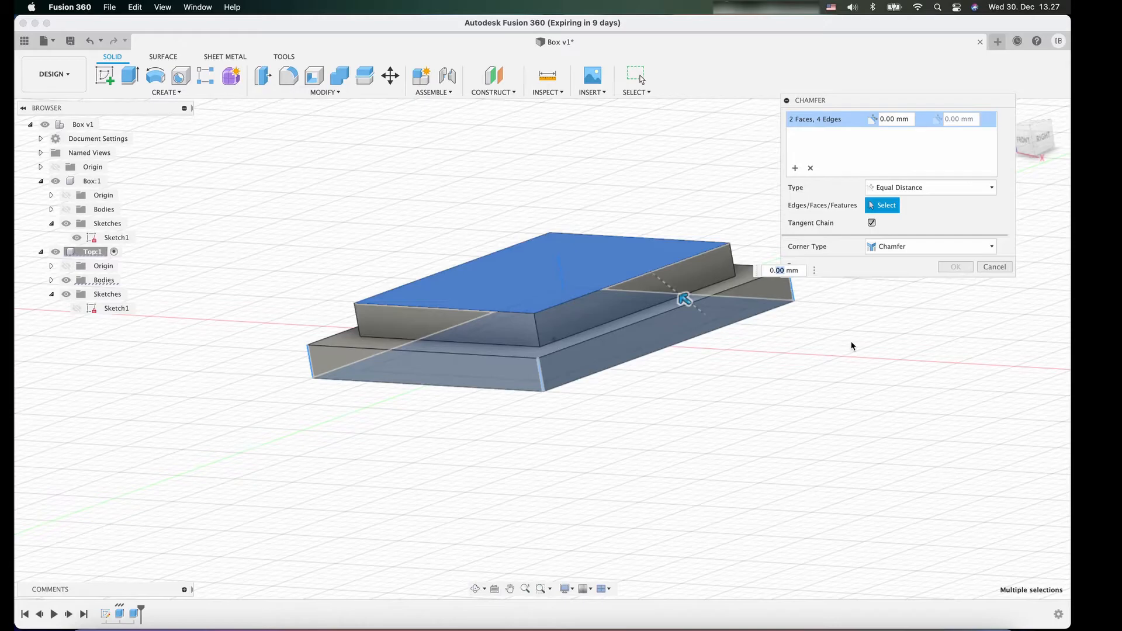
type("0.5")
key("Return")
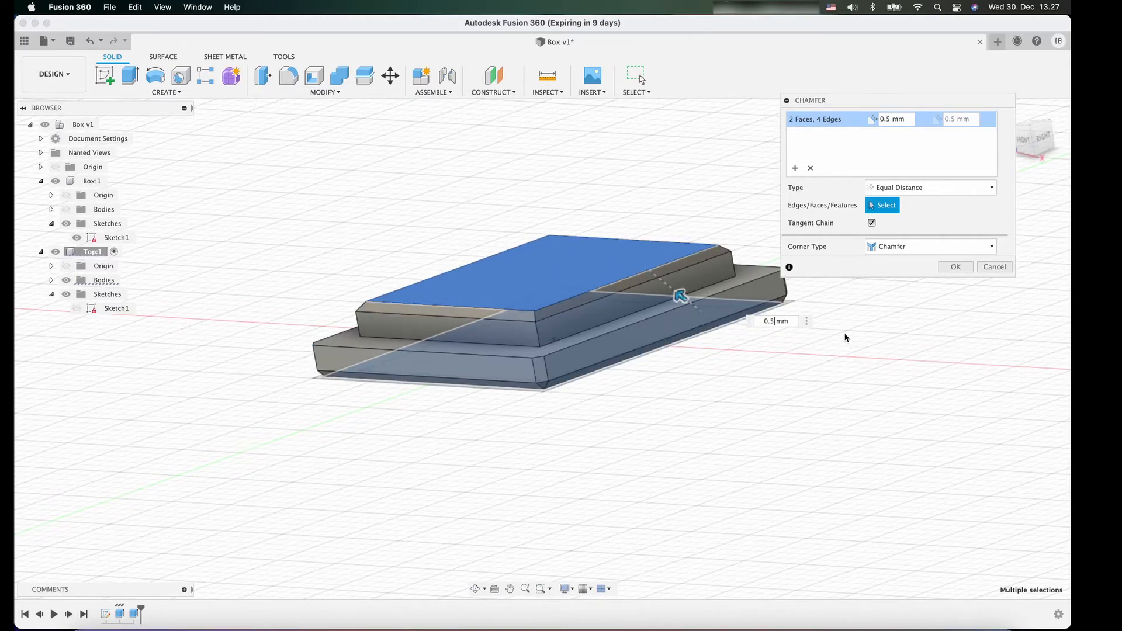
left_click(950, 268)
left_click(951, 268)
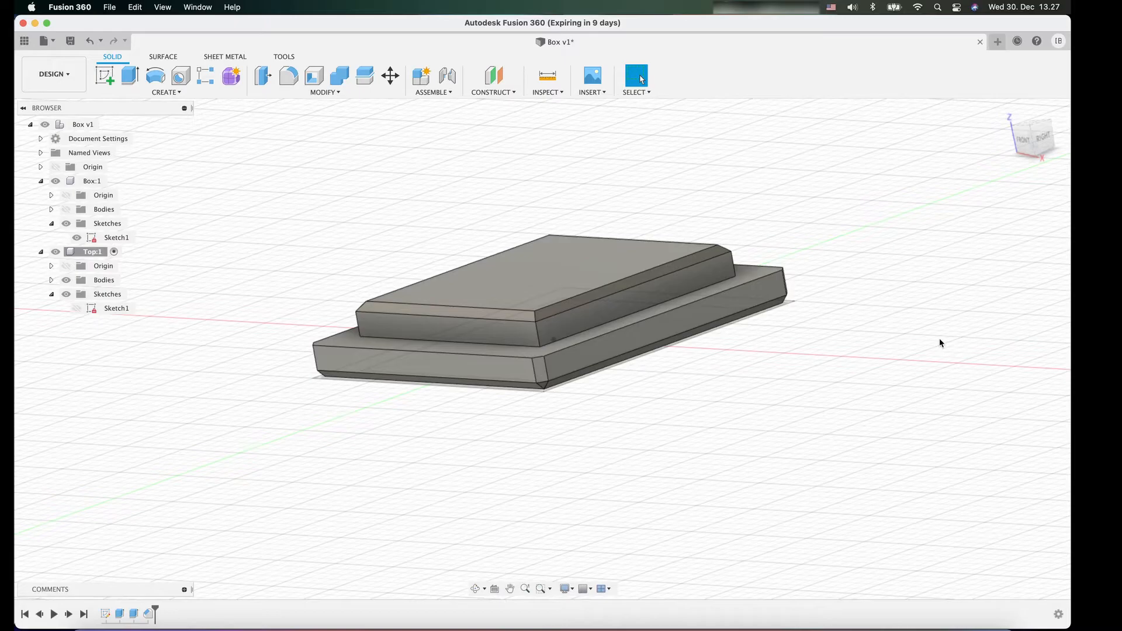
Add a user parameter named Chamfer in mm with the expression 0.5
left_click(327, 93)
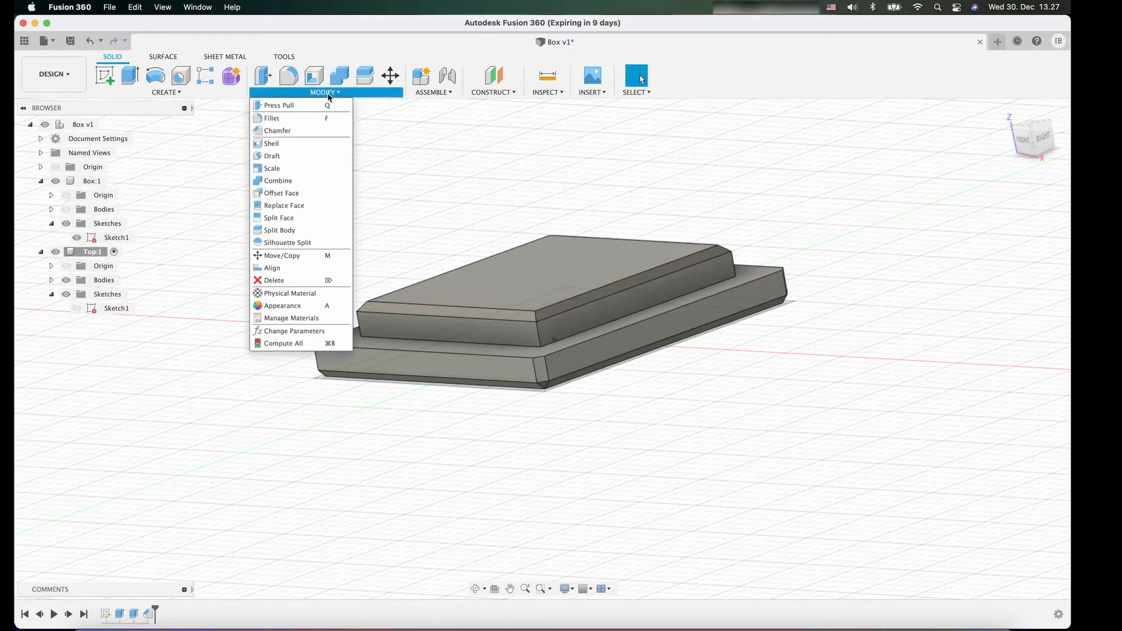
left_click(314, 331)
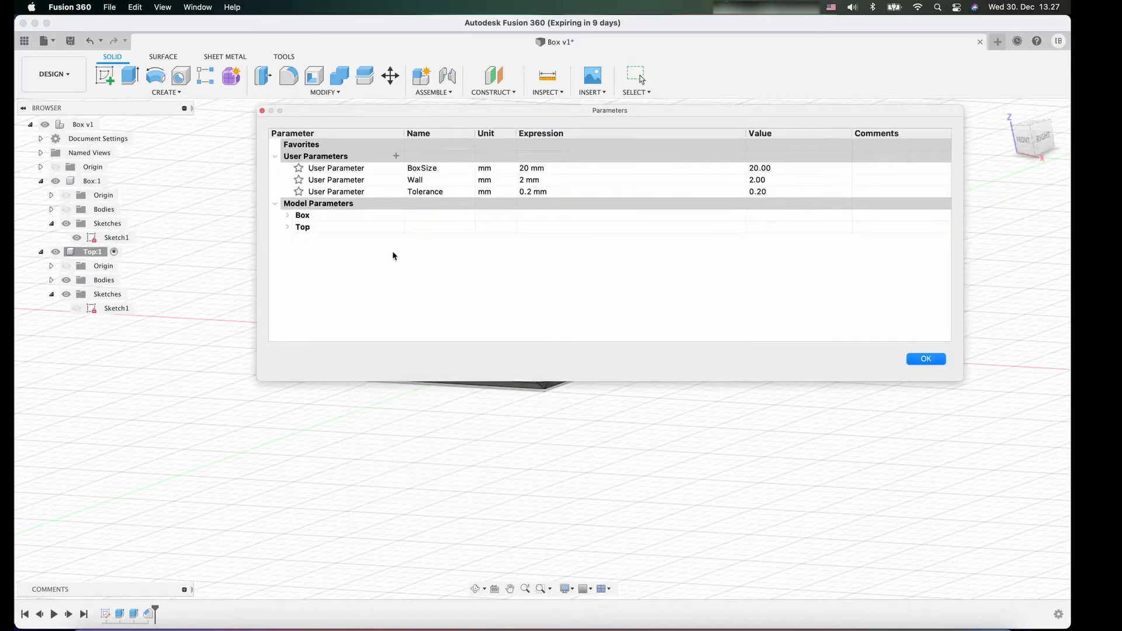
left_click(397, 157)
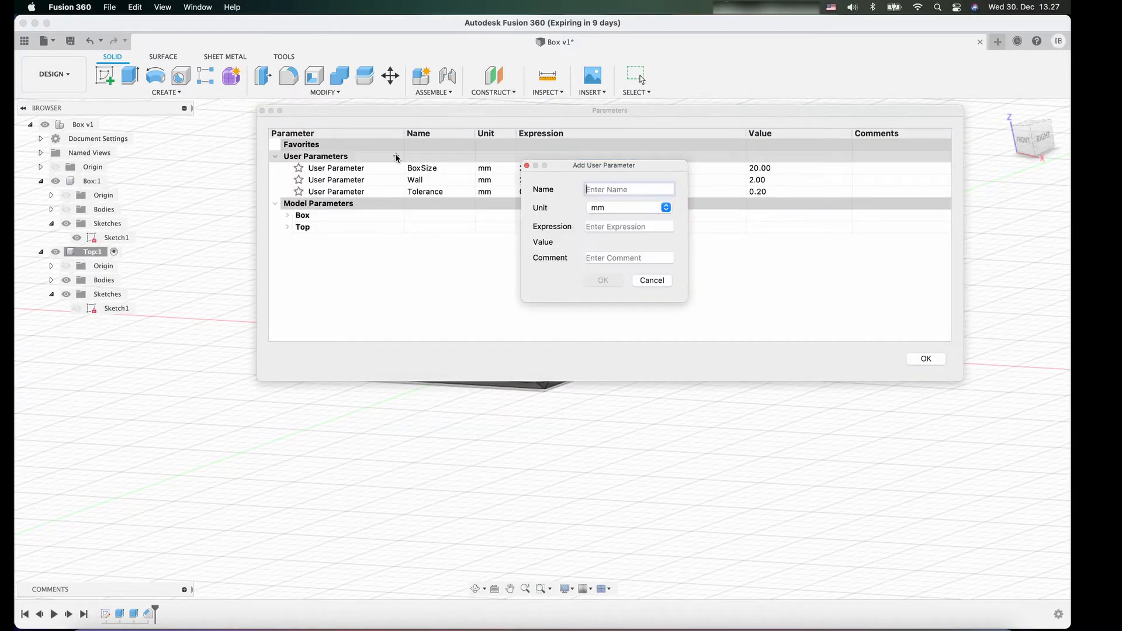
type("Chamfer")
left_click(619, 227)
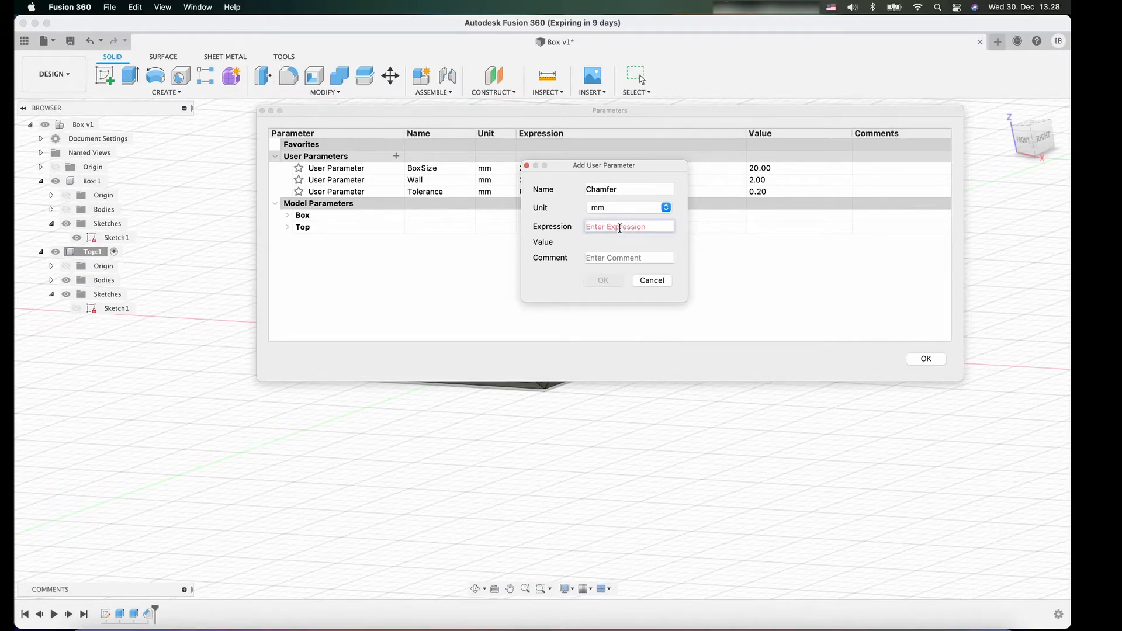
type("0.5")
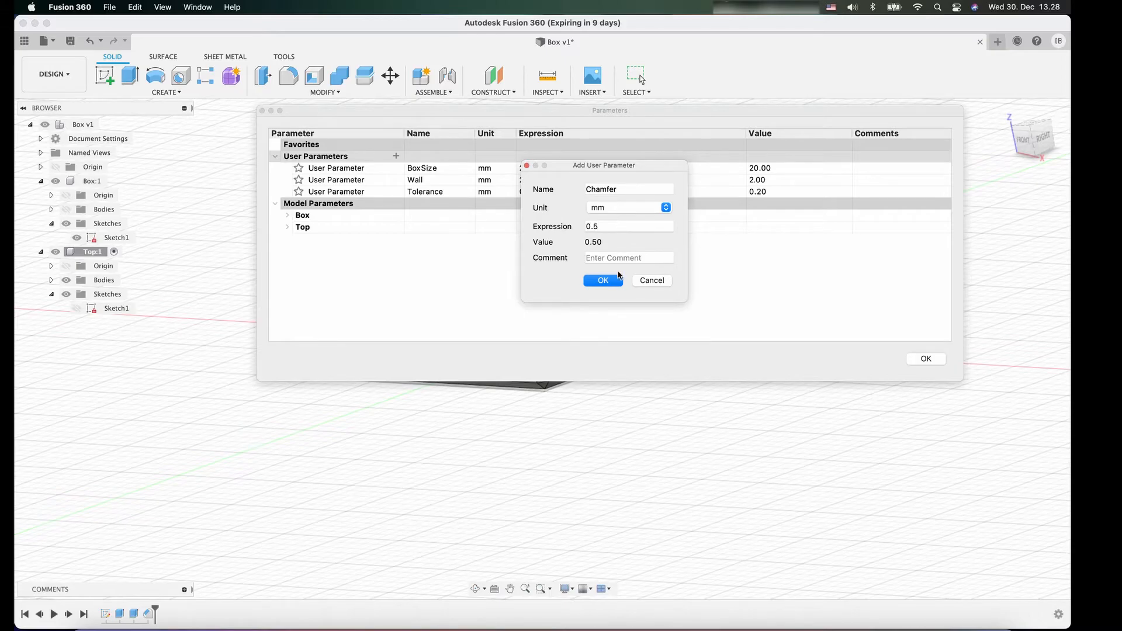
left_click(612, 281)
left_click(924, 362)
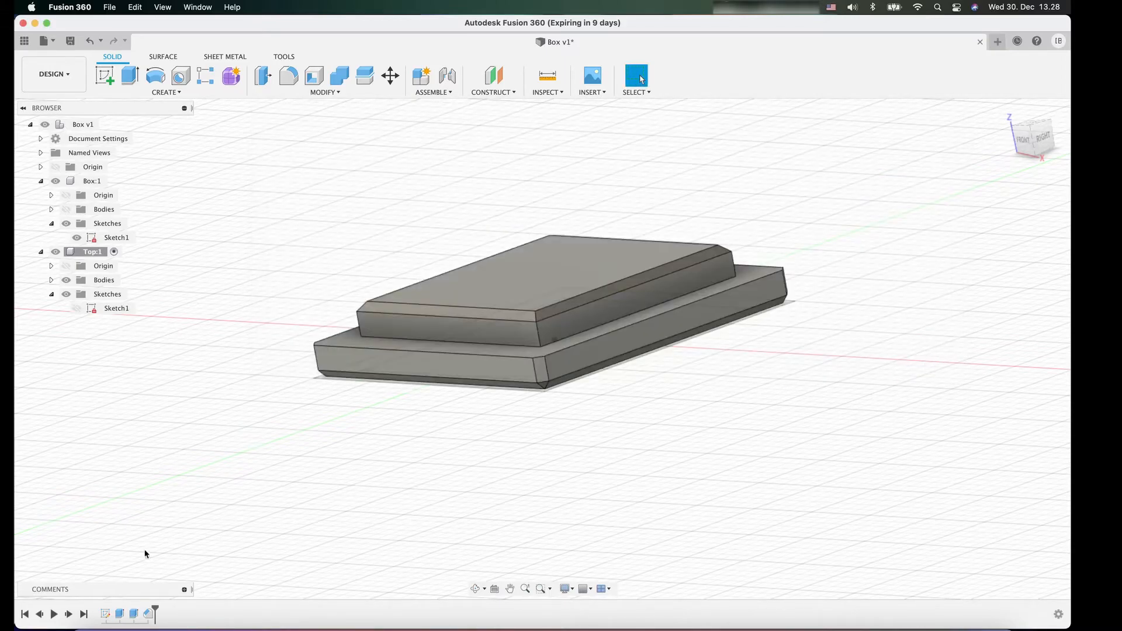
Edit the lid's chamfer feature so that its distance is driven by the Chamfer parameter
double_click(150, 614)
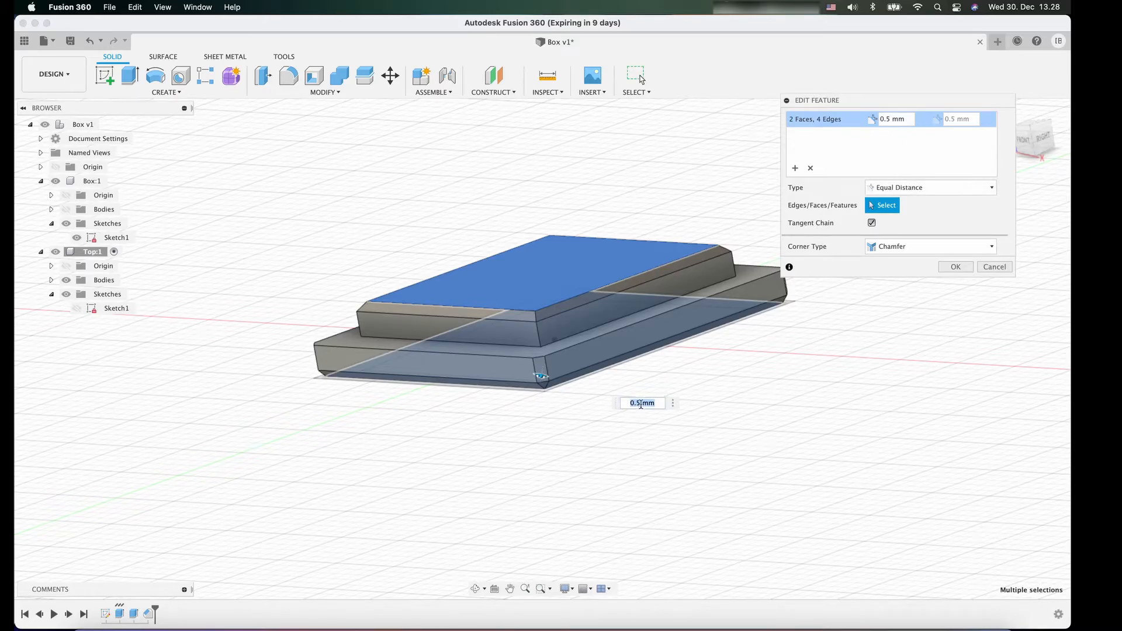
left_click_drag(660, 399, 628, 403)
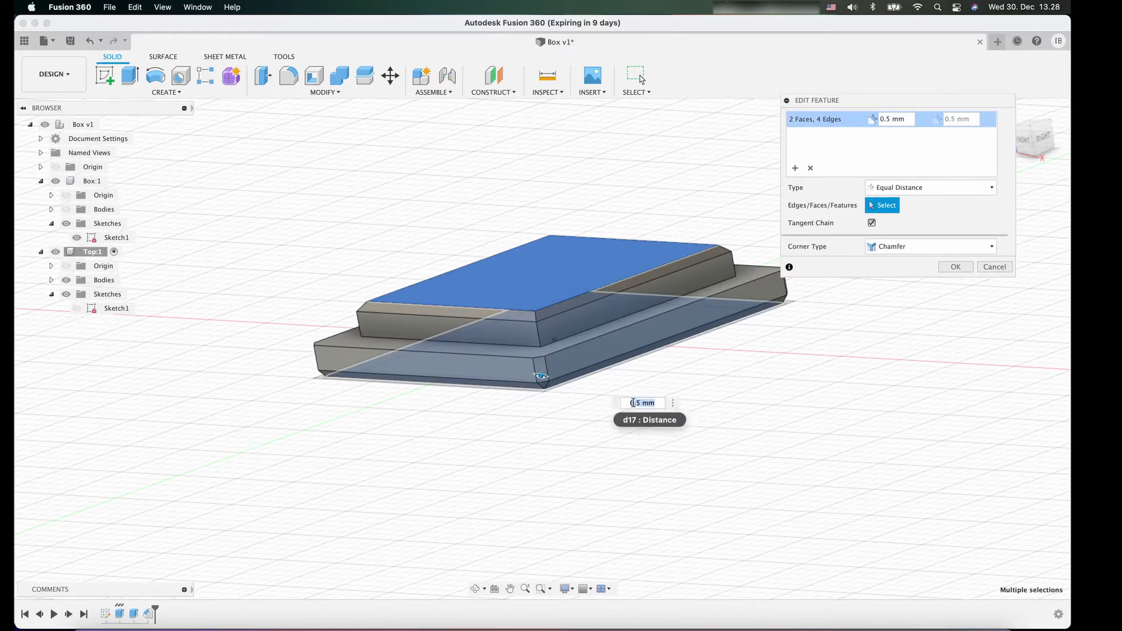
type("Ch")
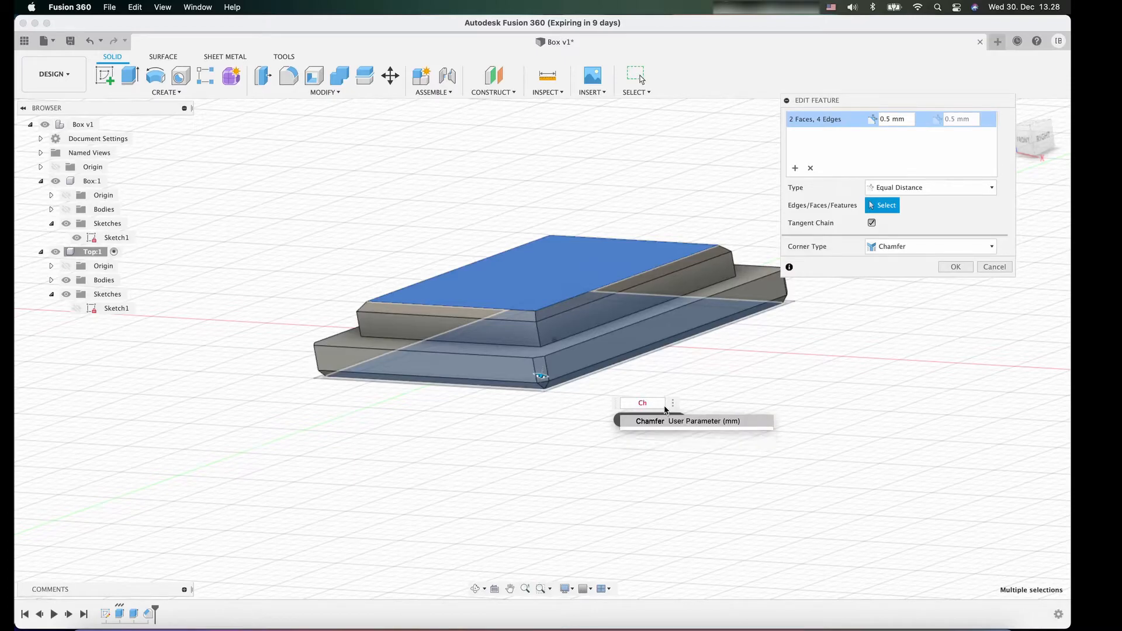
left_click(654, 418)
key("Return")
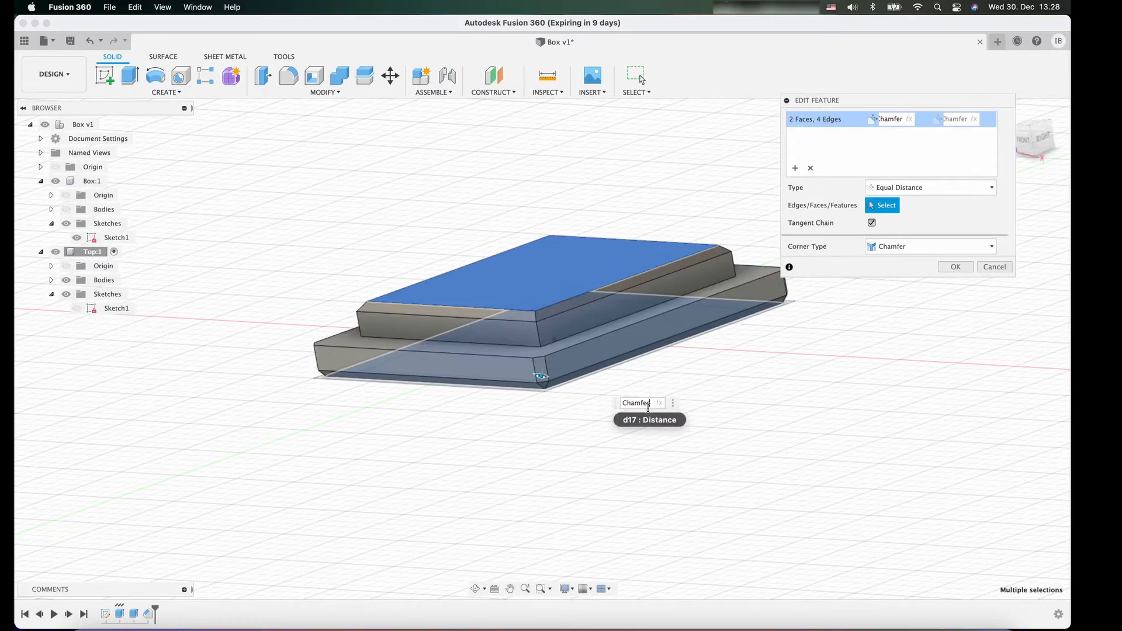
key("Return")
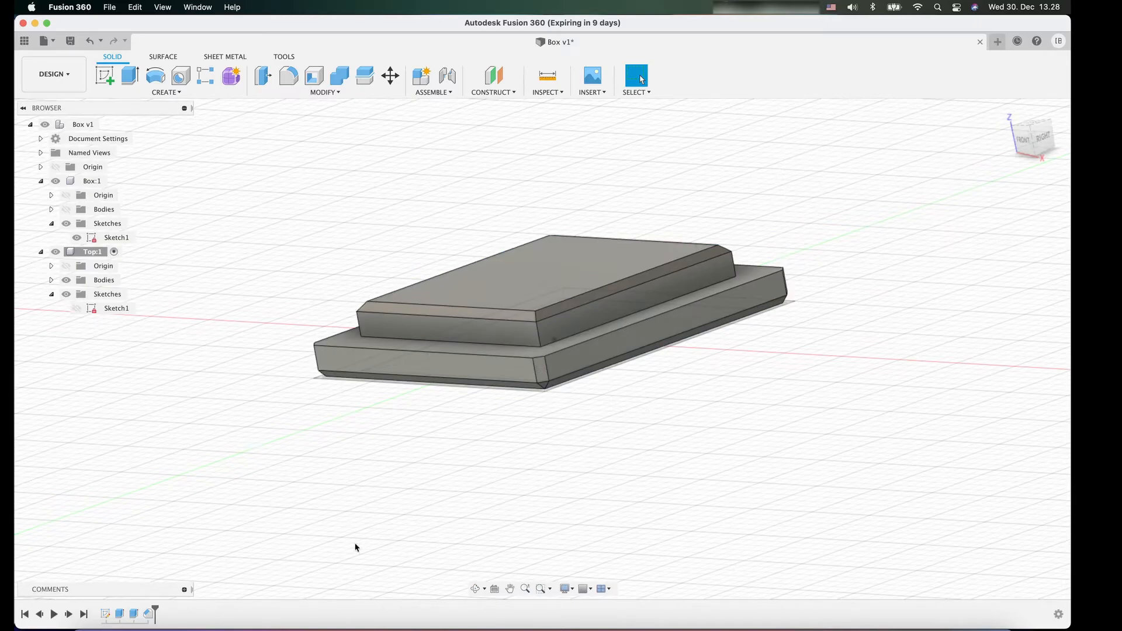
Save the design as a new version
mouse_move(1048, 142)
left_mouse_down()
mouse_move(1030, 69)
mouse_move(1031, 150)
left_mouse_up()
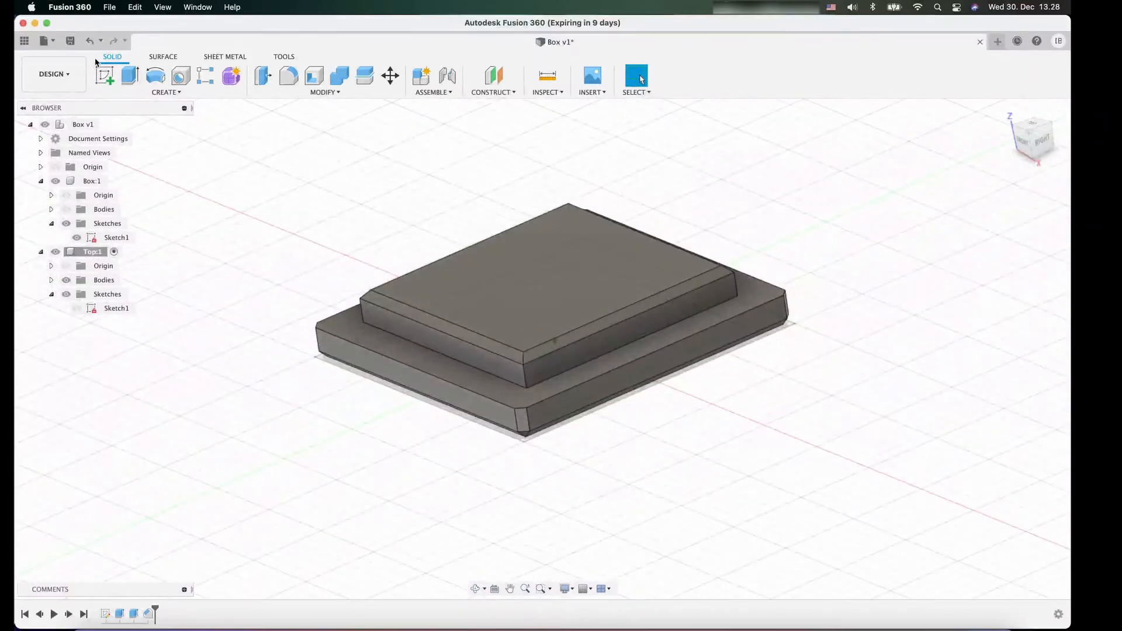
left_click(71, 41)
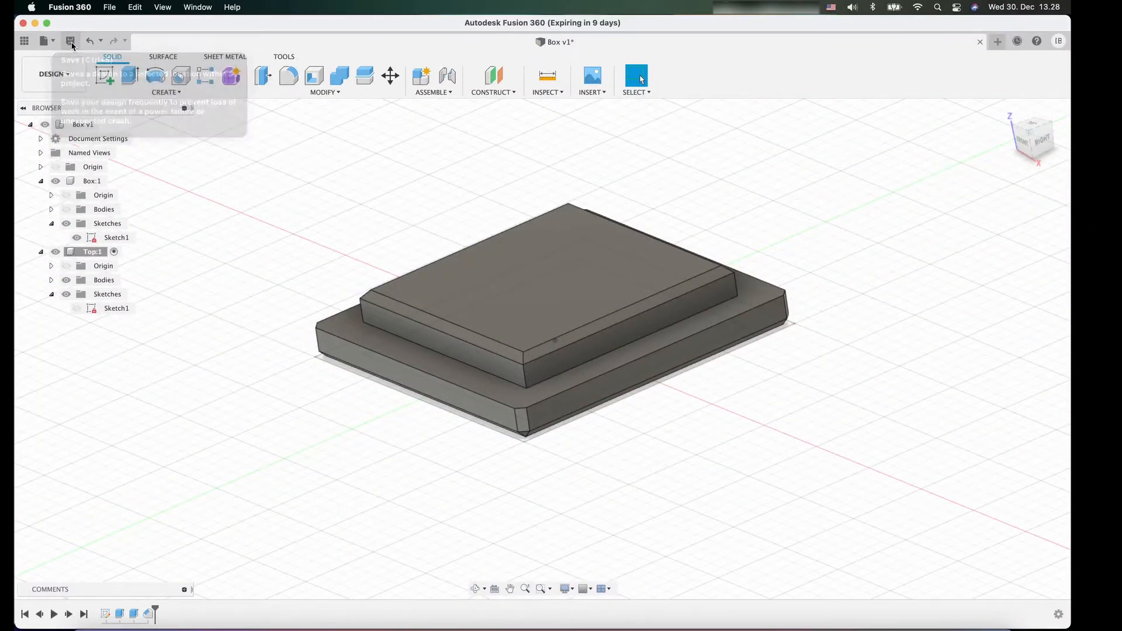
left_click(526, 349)
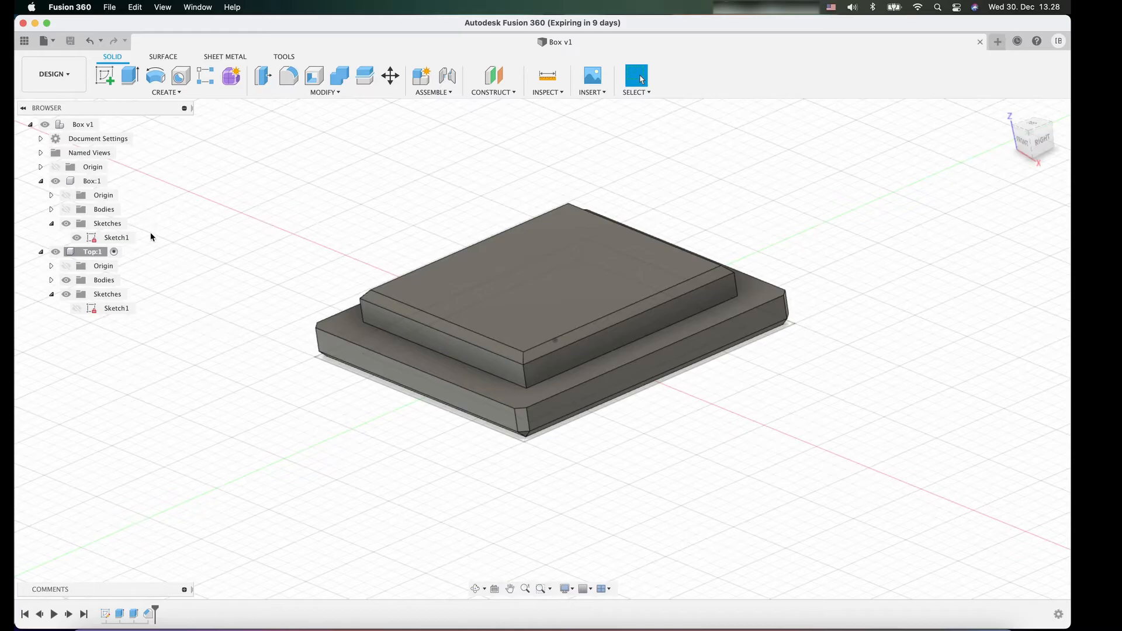
Activate the Box component, show its bodies and hide the Top component to expose the hollow box alone
left_click(93, 182)
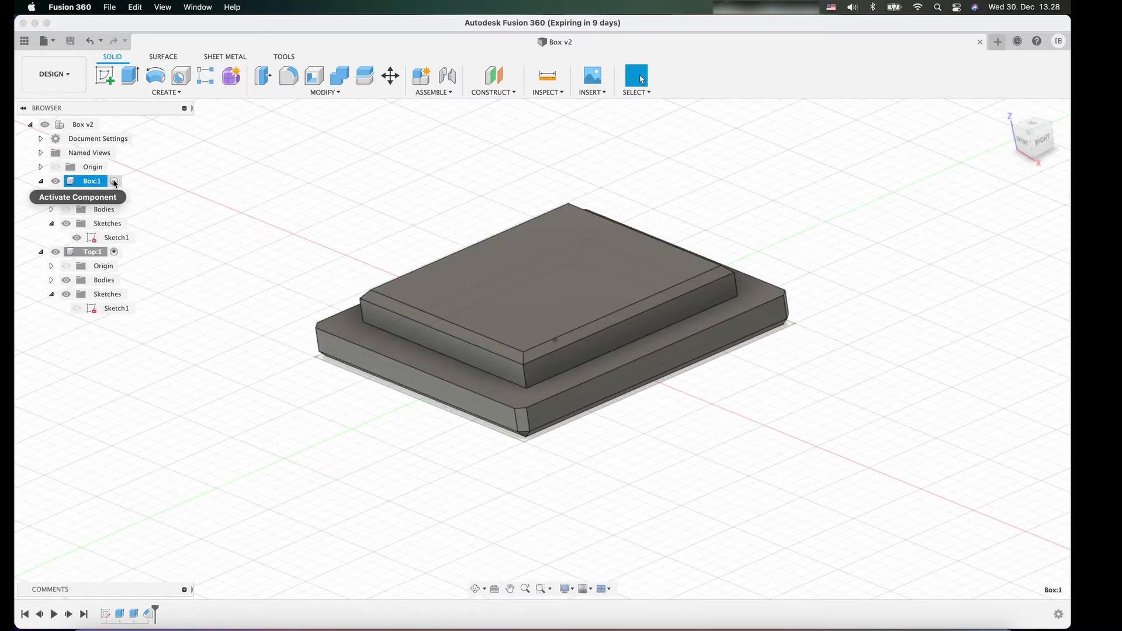
left_click(114, 181)
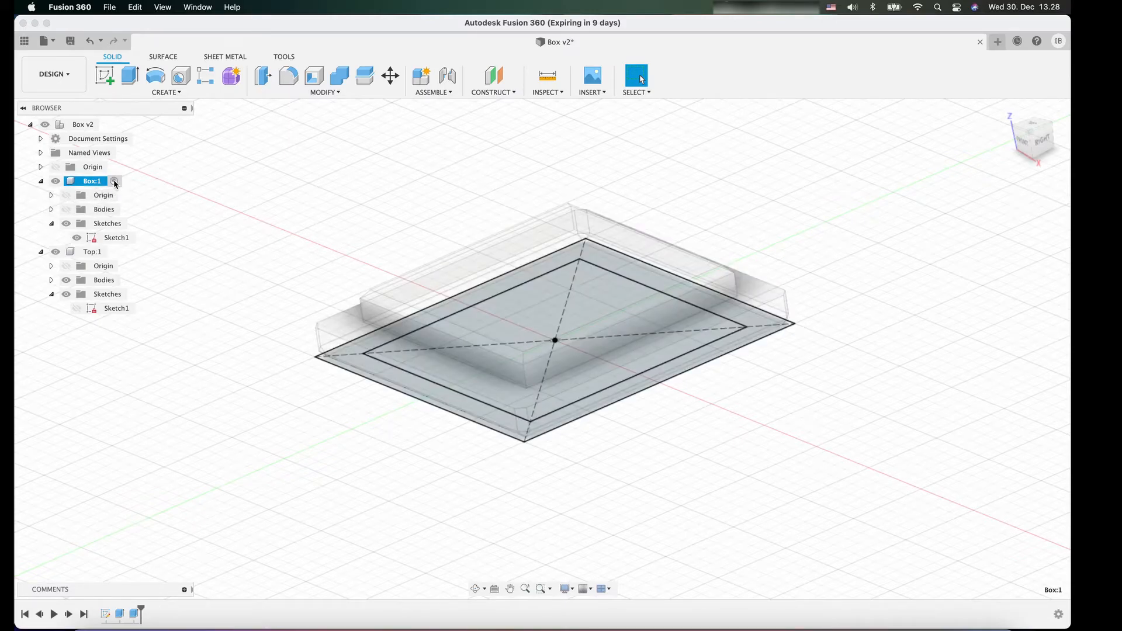
left_click(66, 210)
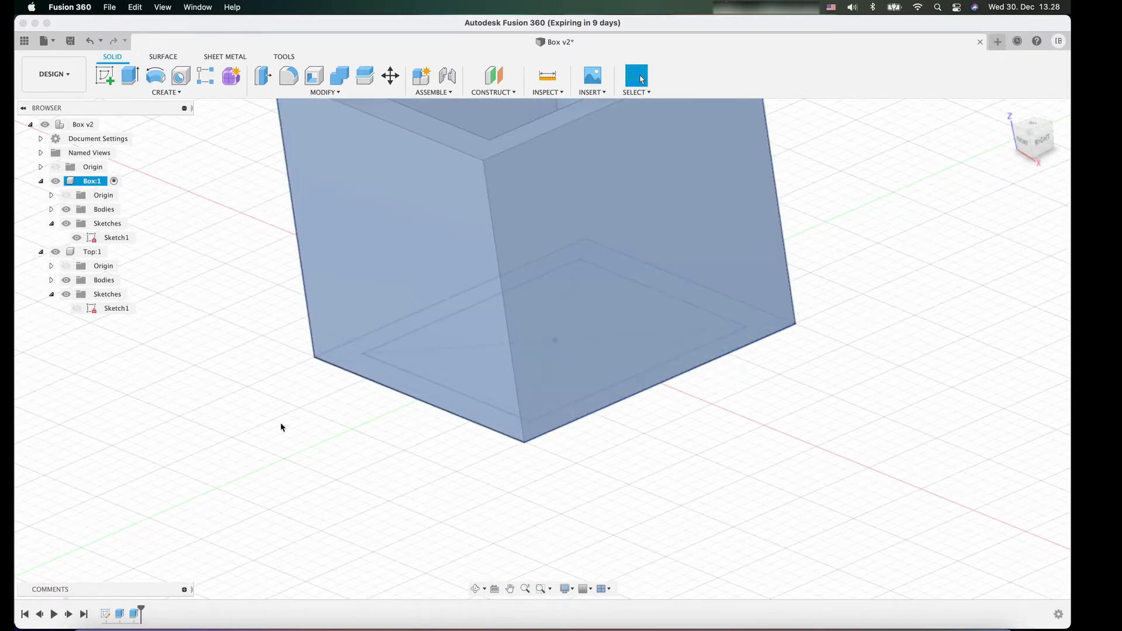
left_click(55, 252)
left_click_drag(1045, 149, 1032, 134)
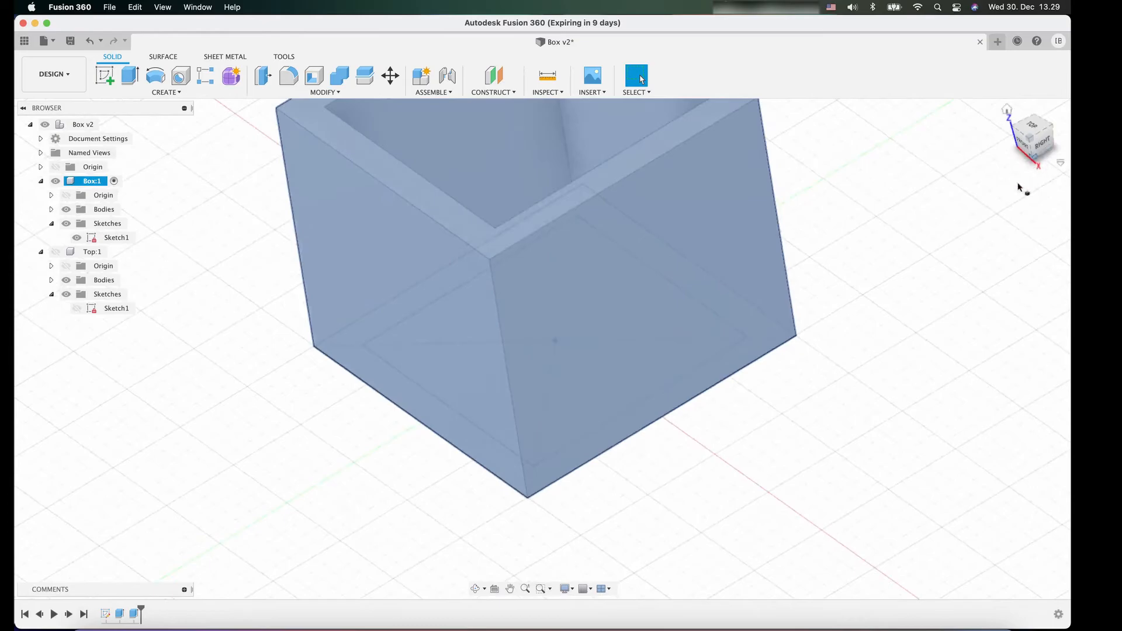
left_click(1006, 109)
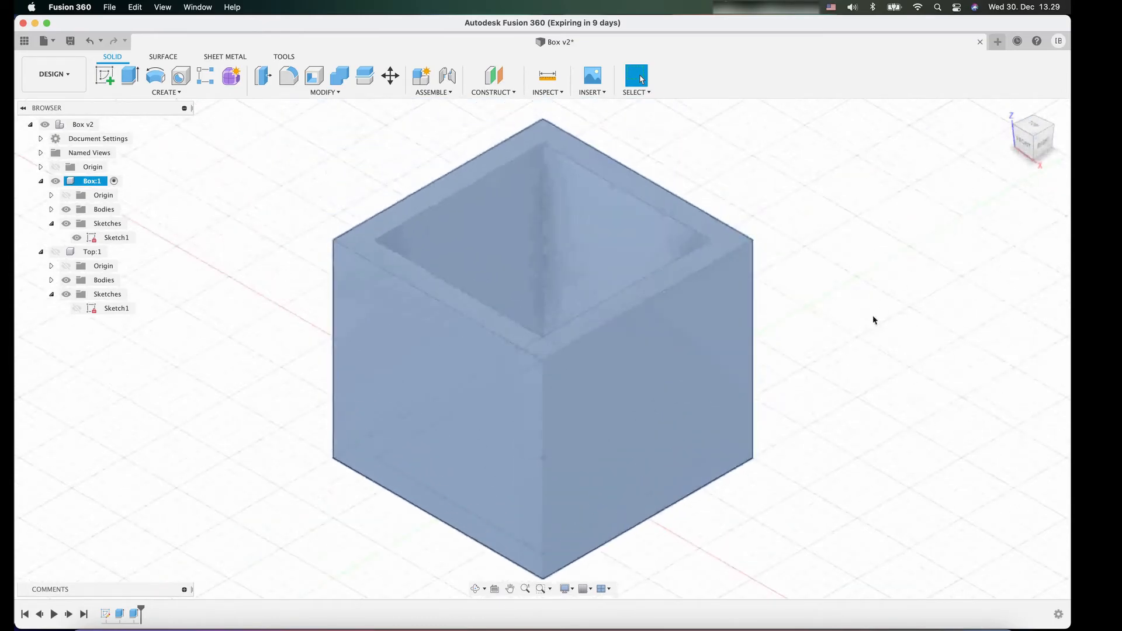
scroll(812, 353, "down", 2)
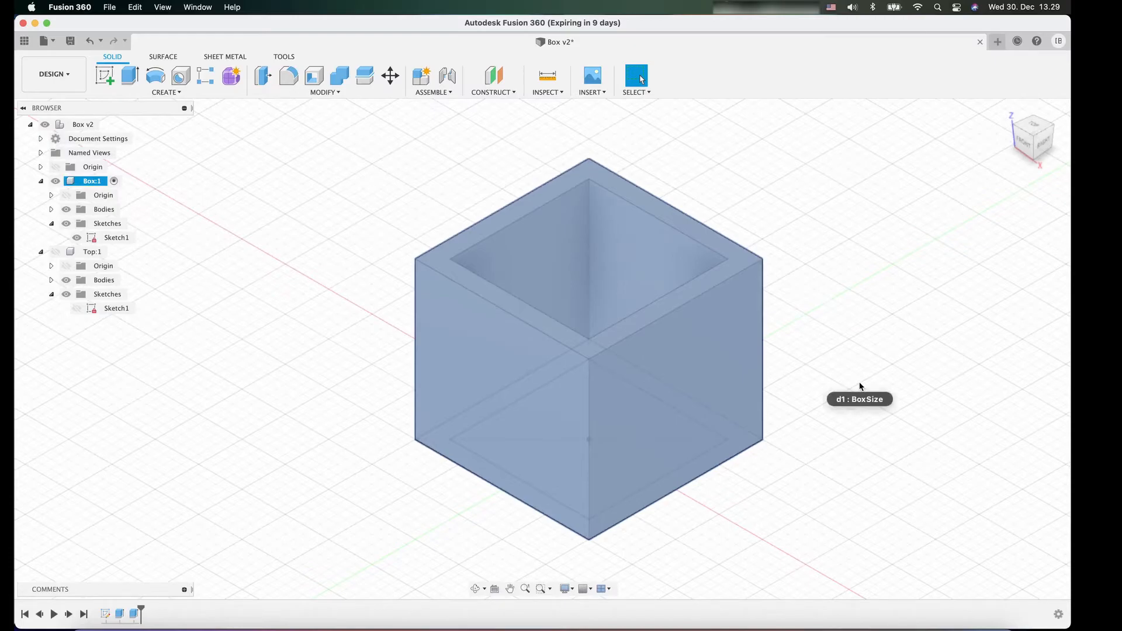
mouse_move(1042, 142)
left_mouse_down()
mouse_move(1055, 123)
mouse_move(1042, 126)
left_mouse_up()
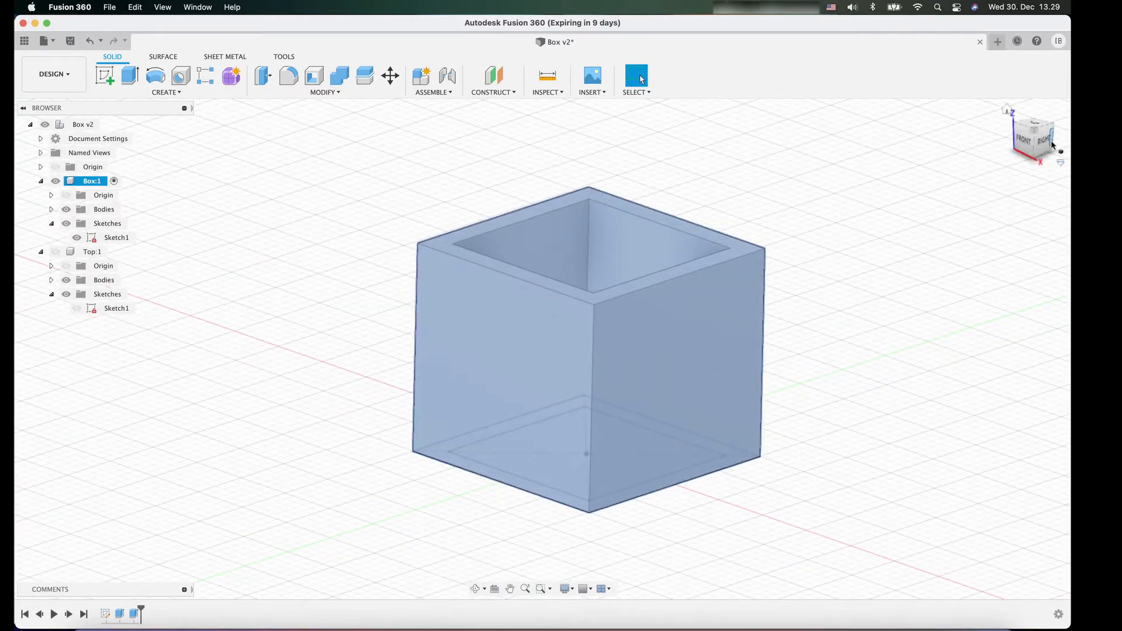
Start a chamfer on the box and select its bottom face plus all four vertical outer edges
left_click_drag(1038, 133, 1020, 98)
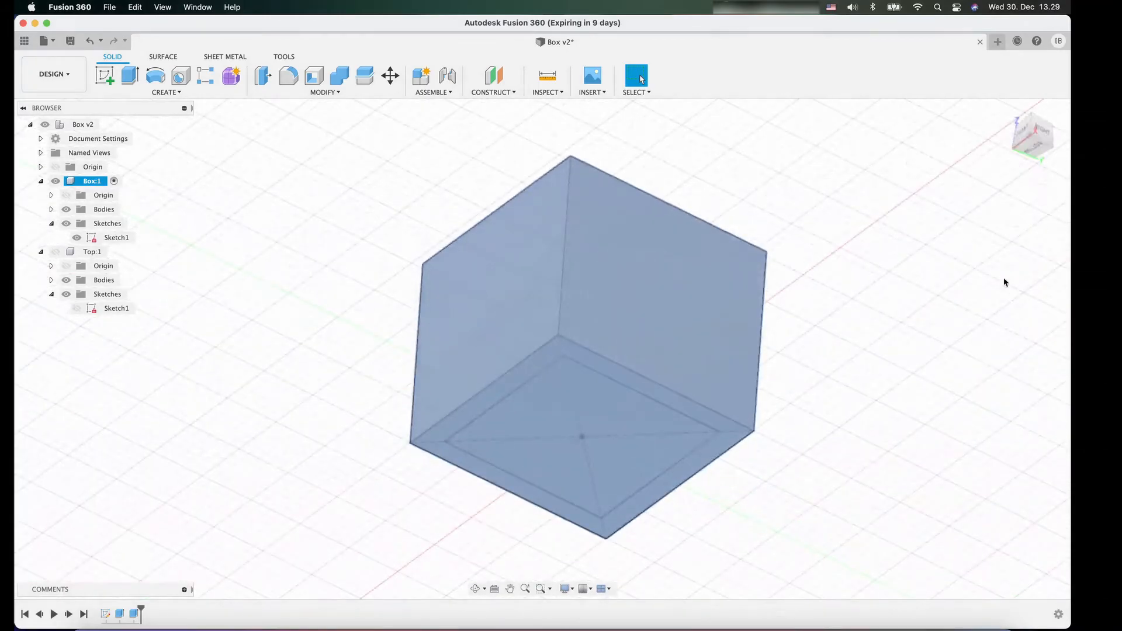
left_click(325, 92)
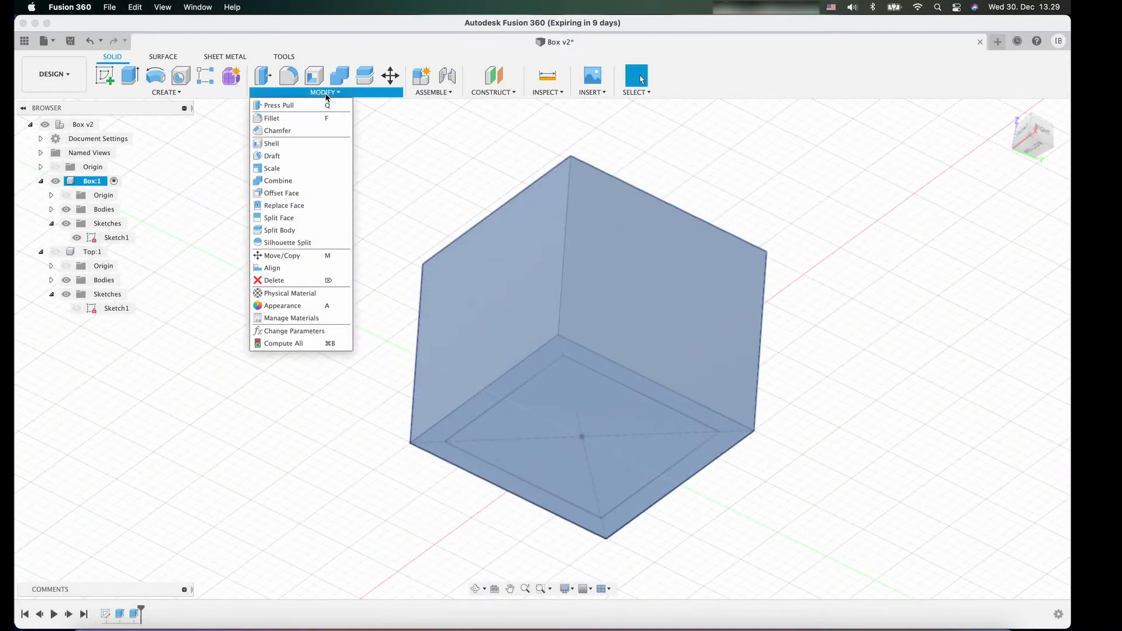
left_click(292, 130)
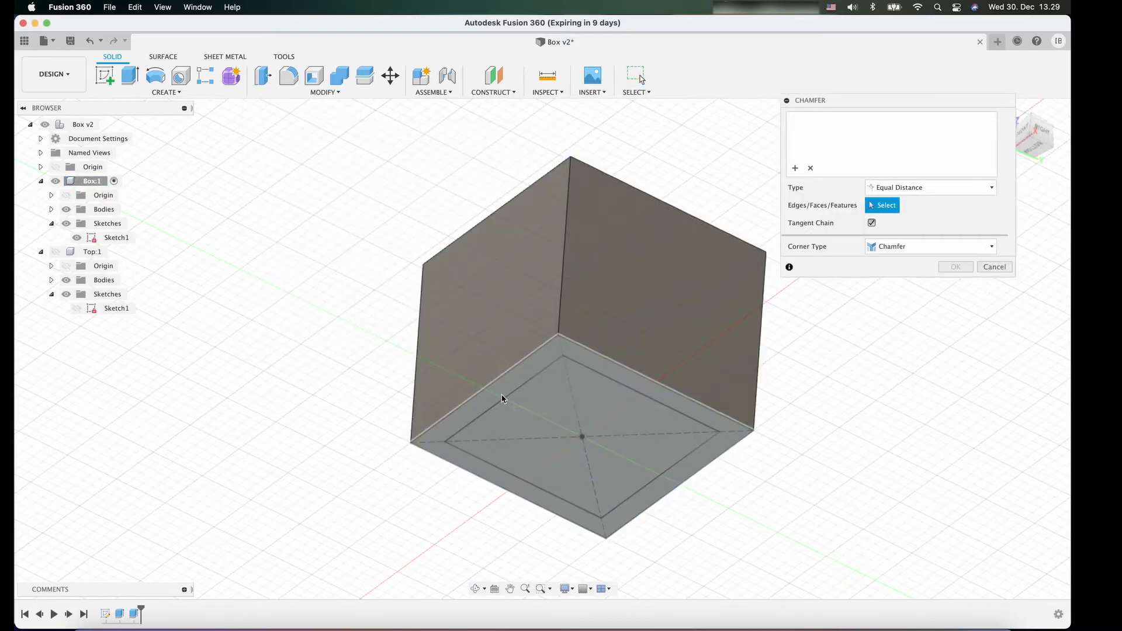
left_click(507, 395)
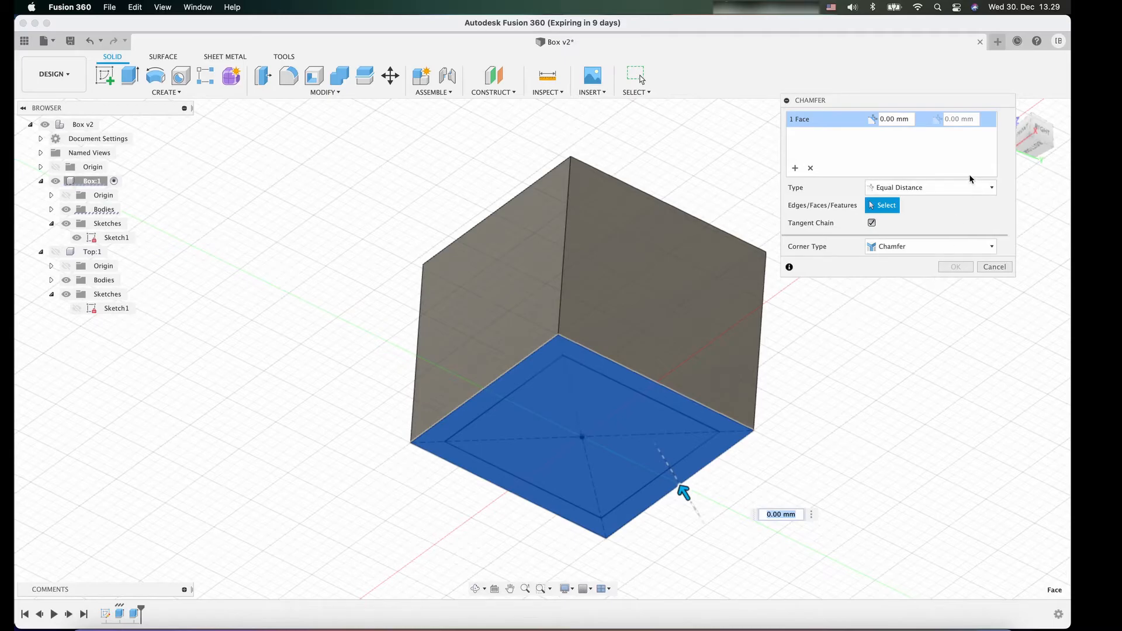
left_click(563, 269)
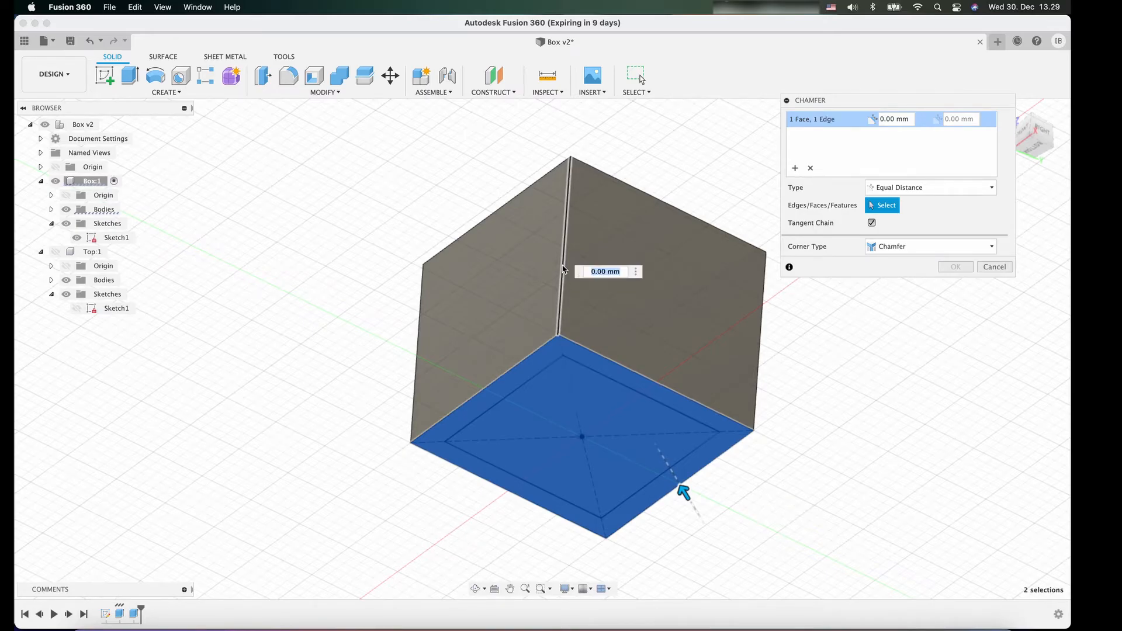
left_click(759, 359)
left_click(416, 368)
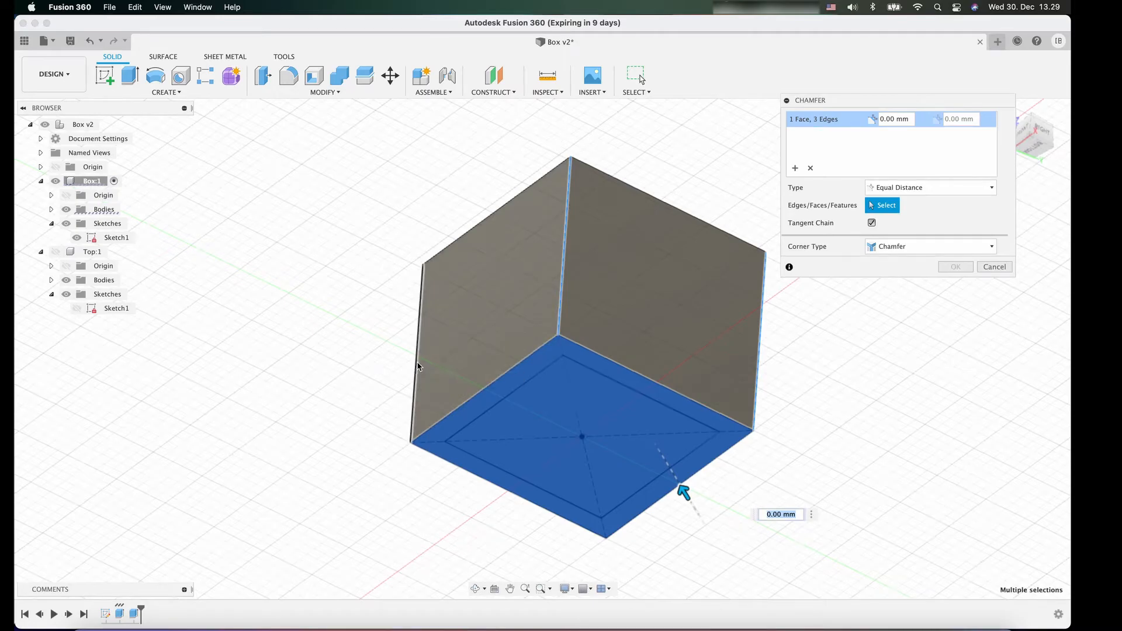
left_click_drag(1043, 133, 955, 133)
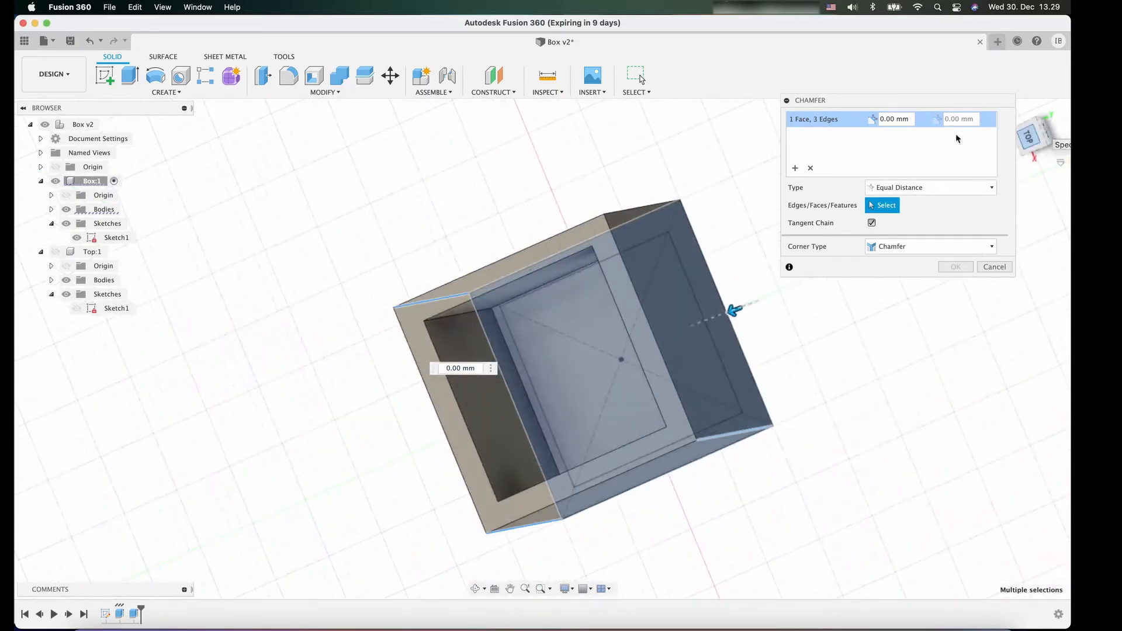
left_click(633, 212)
left_click_drag(1030, 138, 1025, 65)
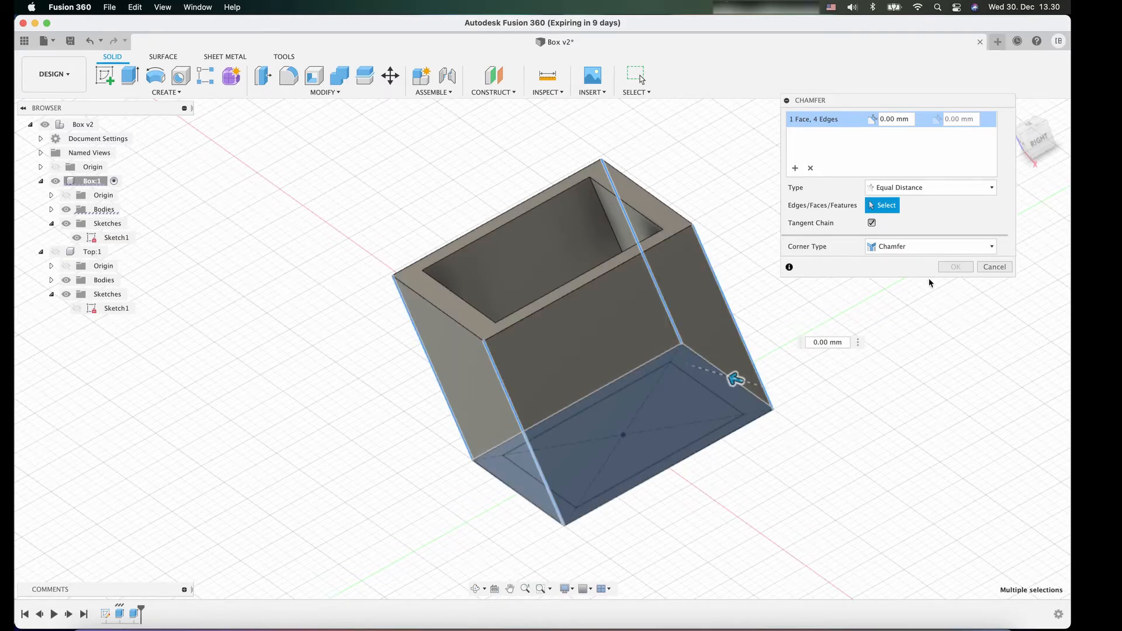
Set the box chamfer's distance to the Chamfer parameter and apply the feature
left_click(823, 344)
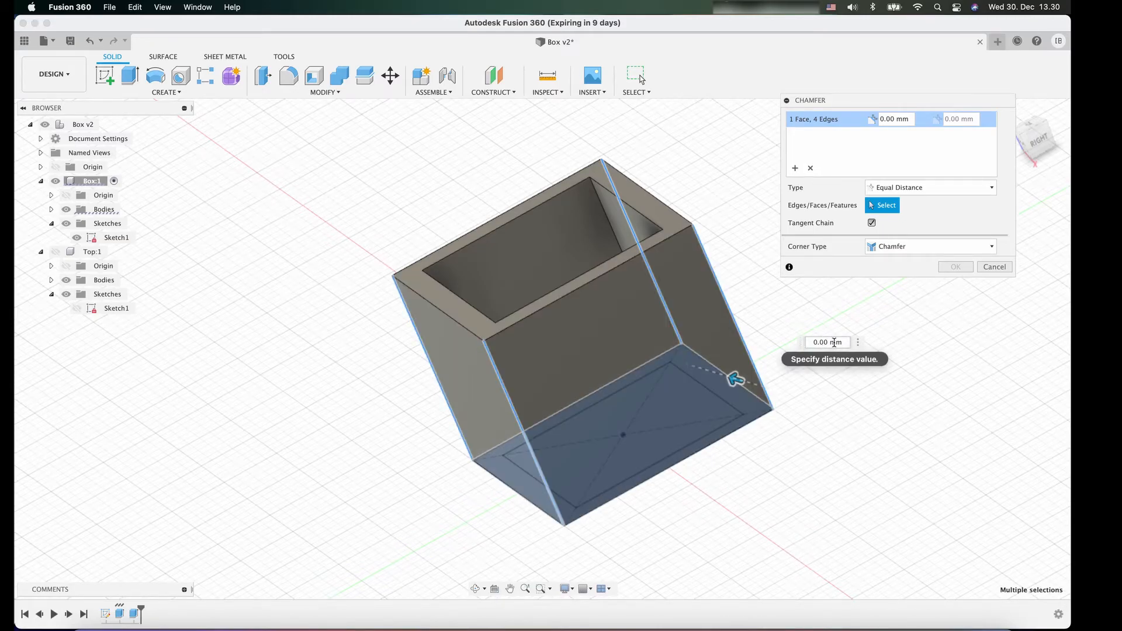
left_click_drag(849, 343, 770, 344)
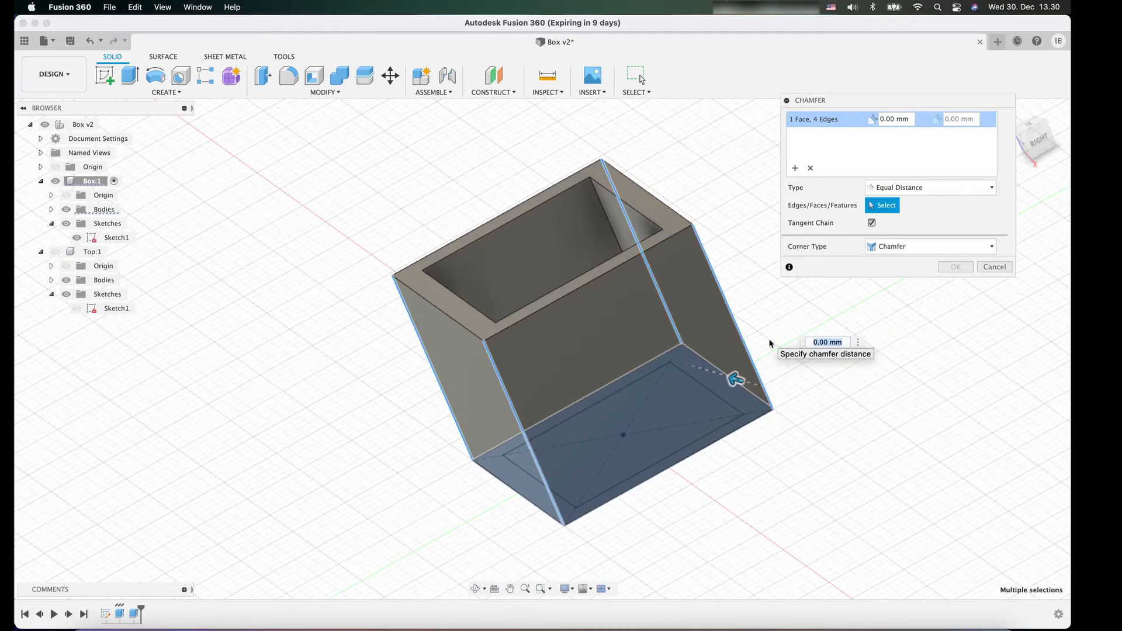
type("C")
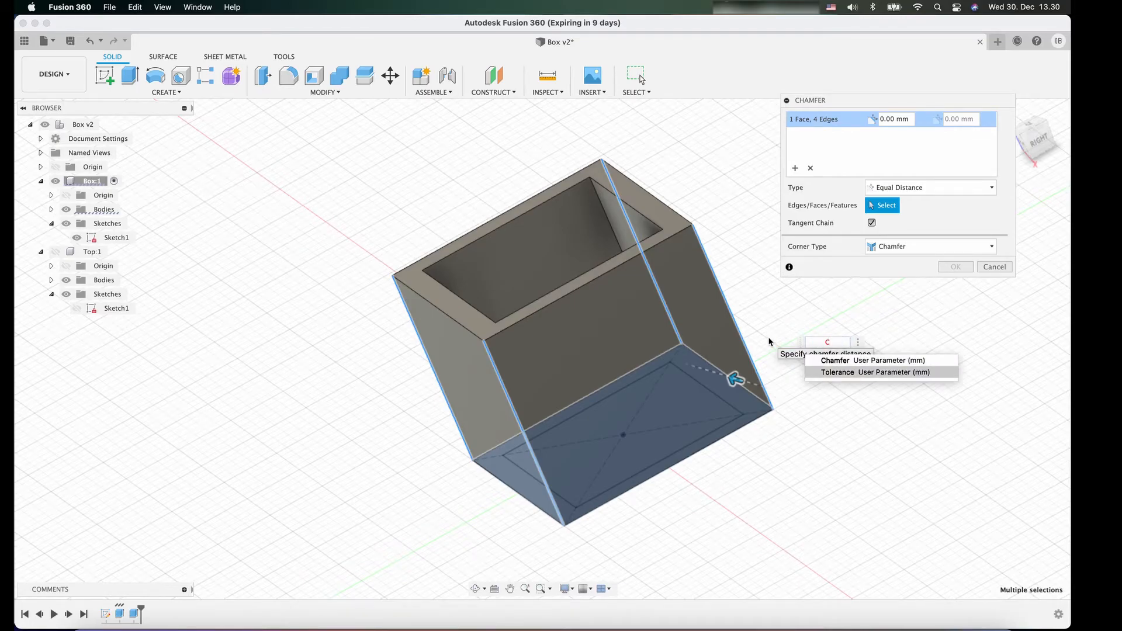
key("Return")
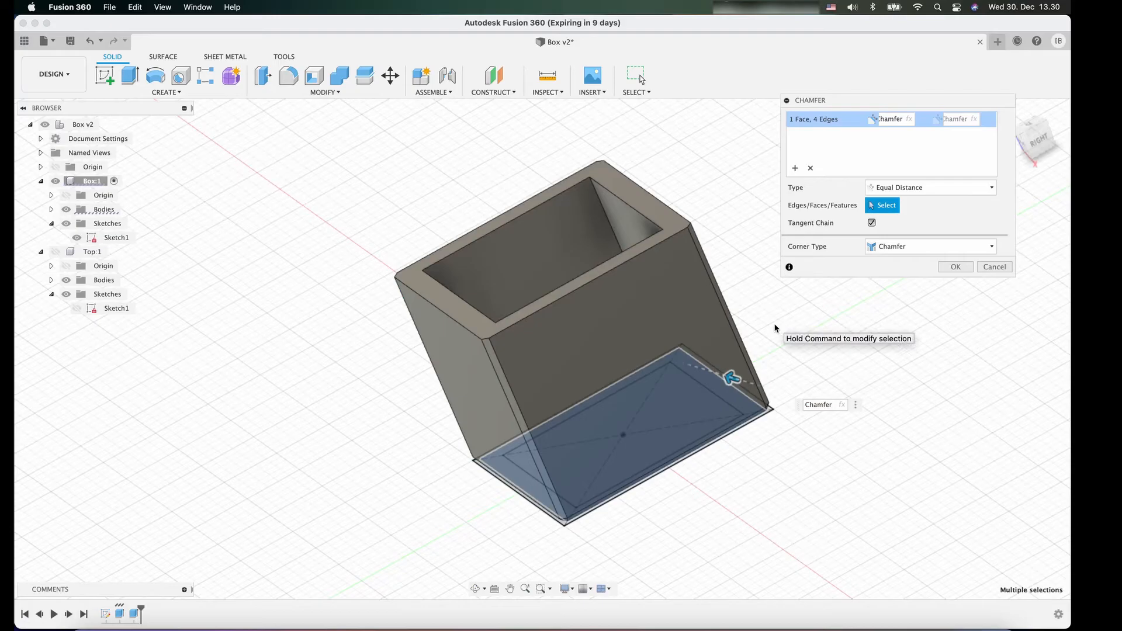
key("Return")
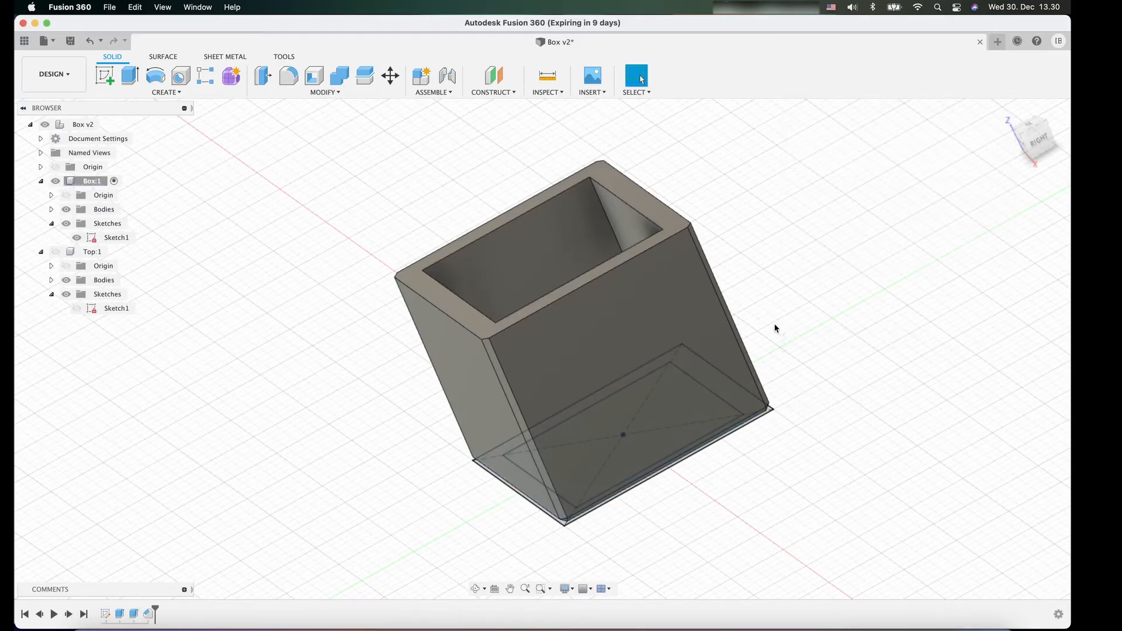
Hide the Box component's sketches and inspect the chamfered box from below and behind
mouse_move(1043, 138)
left_mouse_down()
mouse_move(1026, 112)
mouse_move(1033, 143)
left_mouse_up()
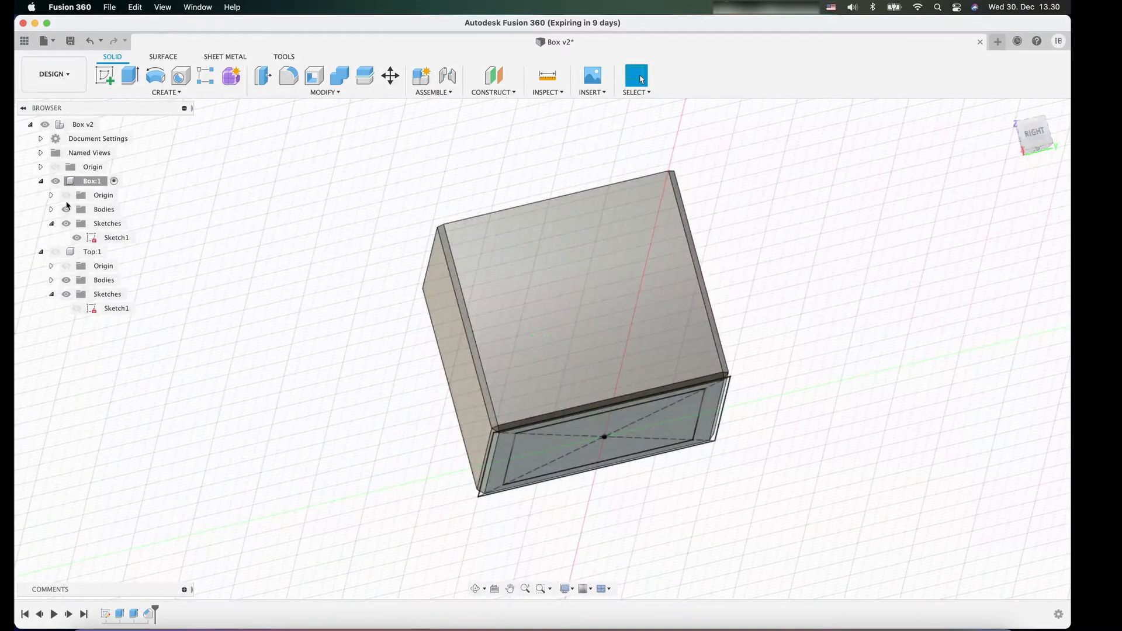
left_click(68, 225)
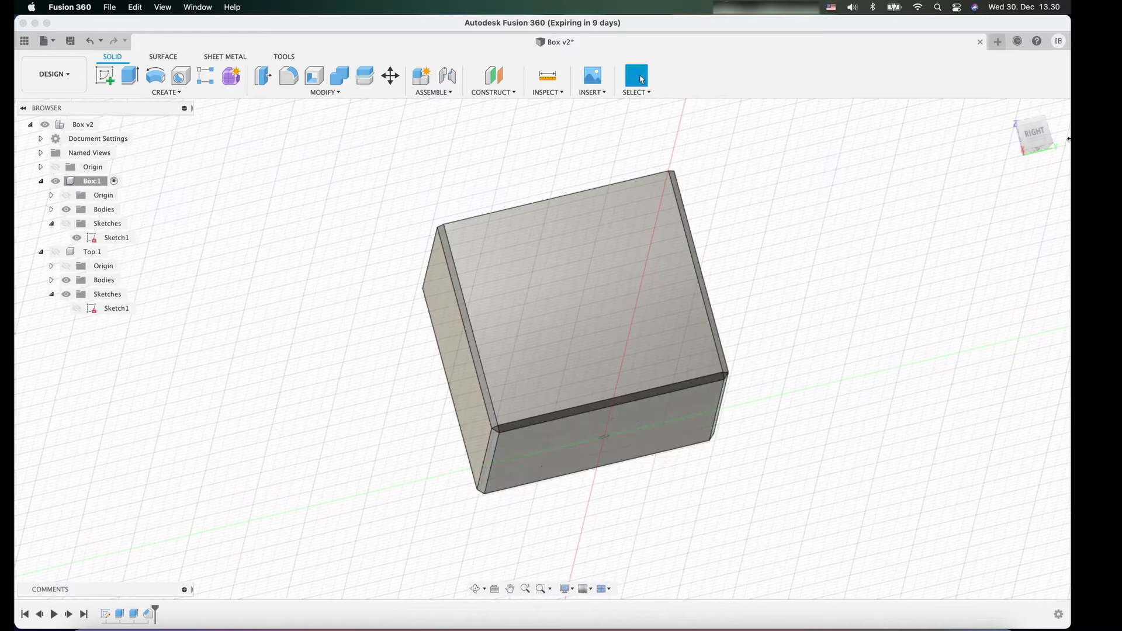
mouse_move(1034, 130)
left_mouse_down()
mouse_move(997, 149)
mouse_move(1023, 140)
mouse_move(1011, 146)
mouse_move(1029, 117)
mouse_move(1042, 140)
mouse_move(1029, 146)
mouse_move(1040, 130)
mouse_move(1028, 117)
left_mouse_up()
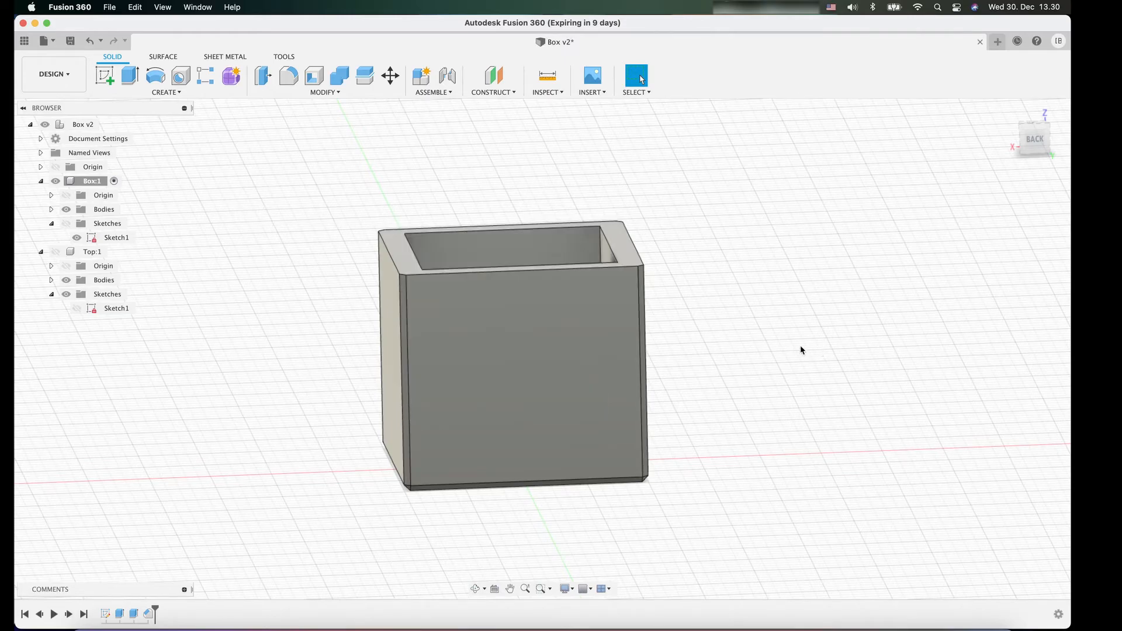
Set the BoxSize user parameter to 30 mm and inspect the resized box
left_click(324, 94)
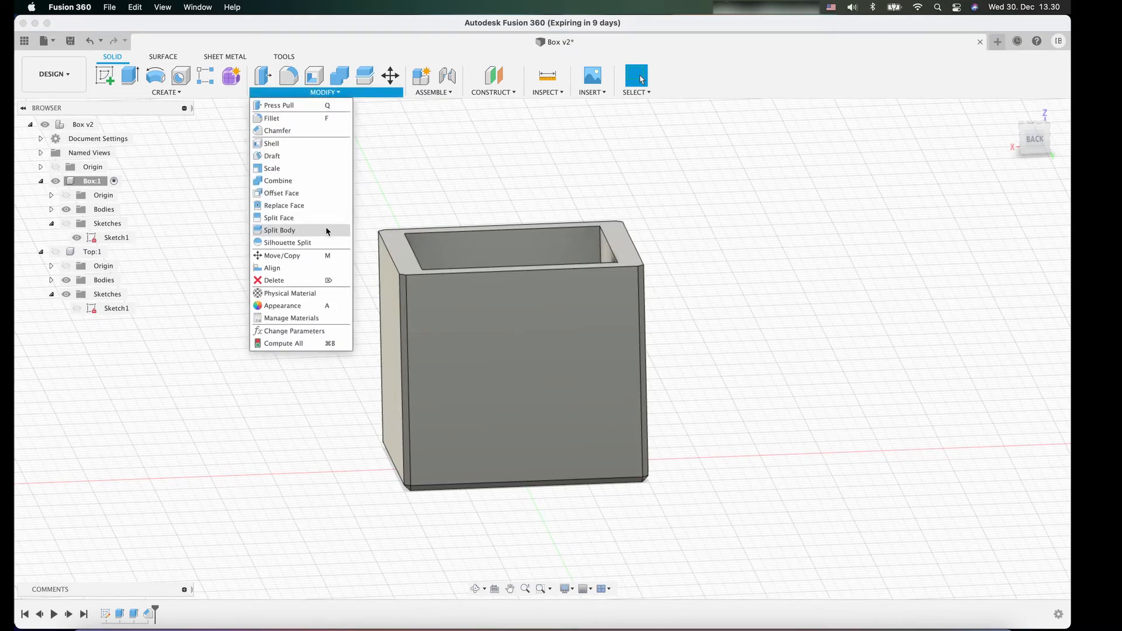
left_click(301, 331)
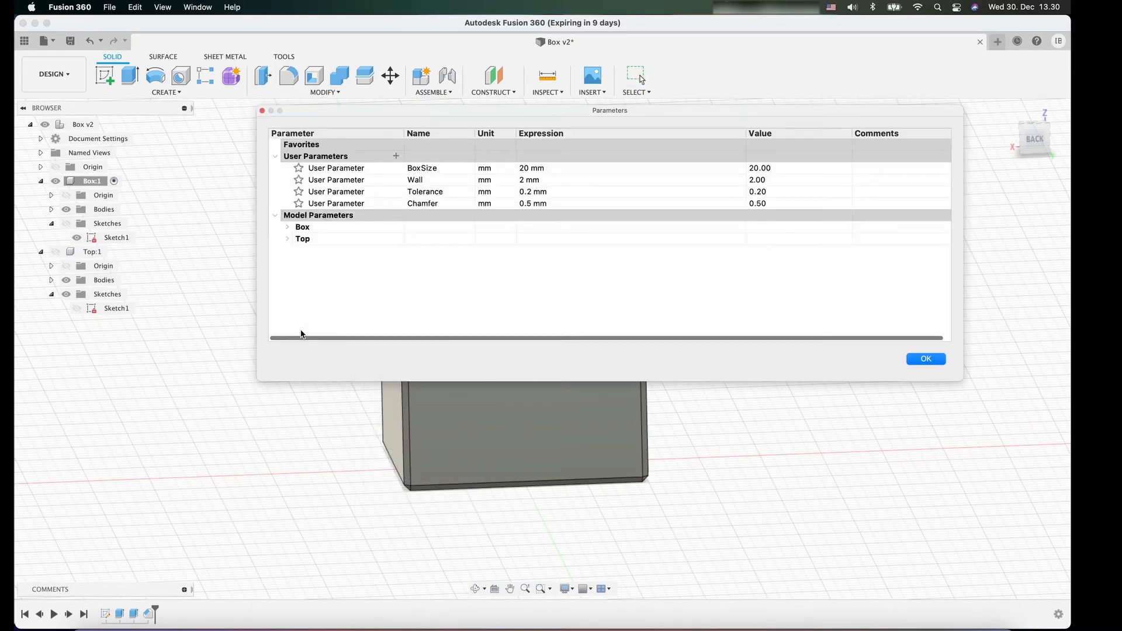
left_click(525, 169)
left_click(526, 168)
left_click(521, 168)
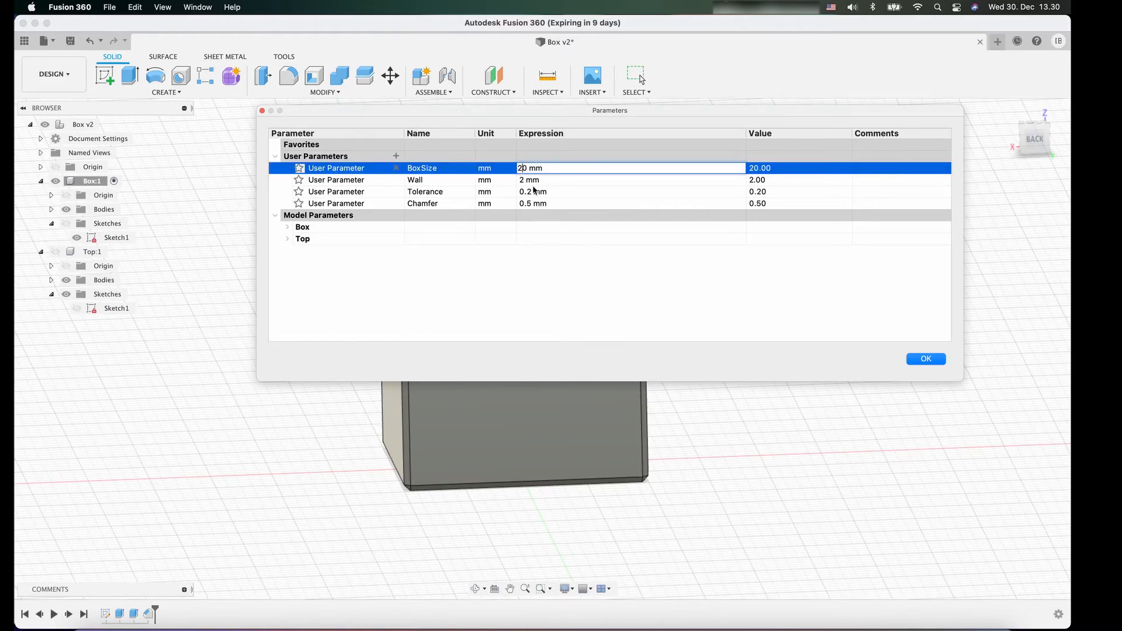
key("BackSpace")
type("3")
left_click(927, 359)
scroll(776, 325, "down", 3)
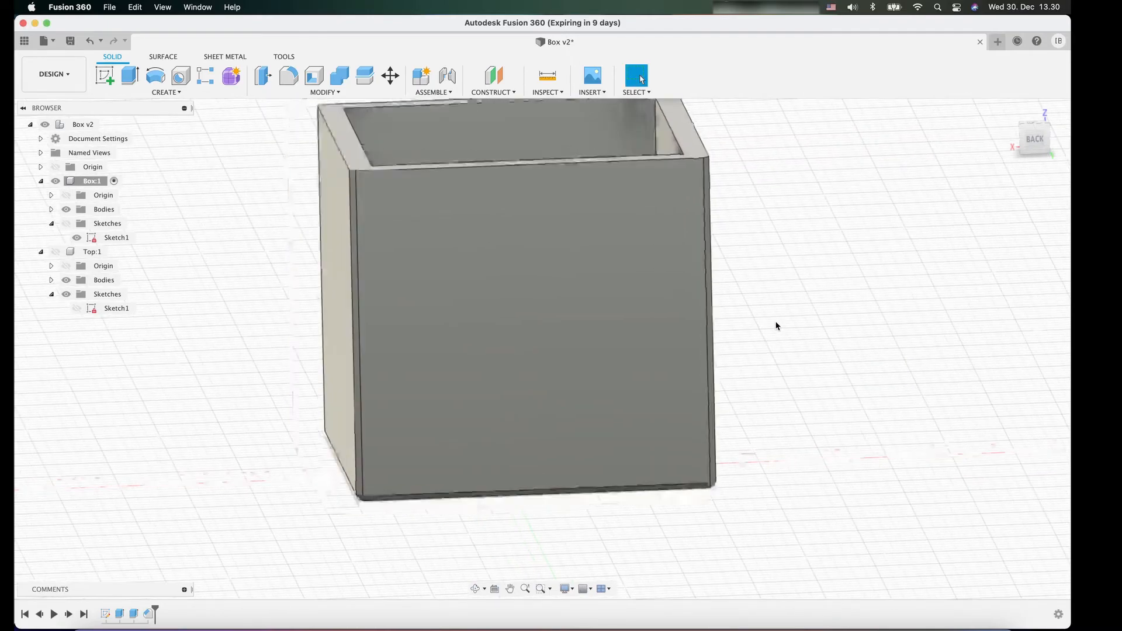
mouse_move(1017, 127)
left_mouse_down()
mouse_move(1019, 170)
mouse_move(1052, 130)
mouse_move(1025, 163)
mouse_move(1042, 132)
left_mouse_up()
middle_click_drag(542, 349, 646, 237, "shift")
middle_click_drag(641, 80, 642, 69, "shift")
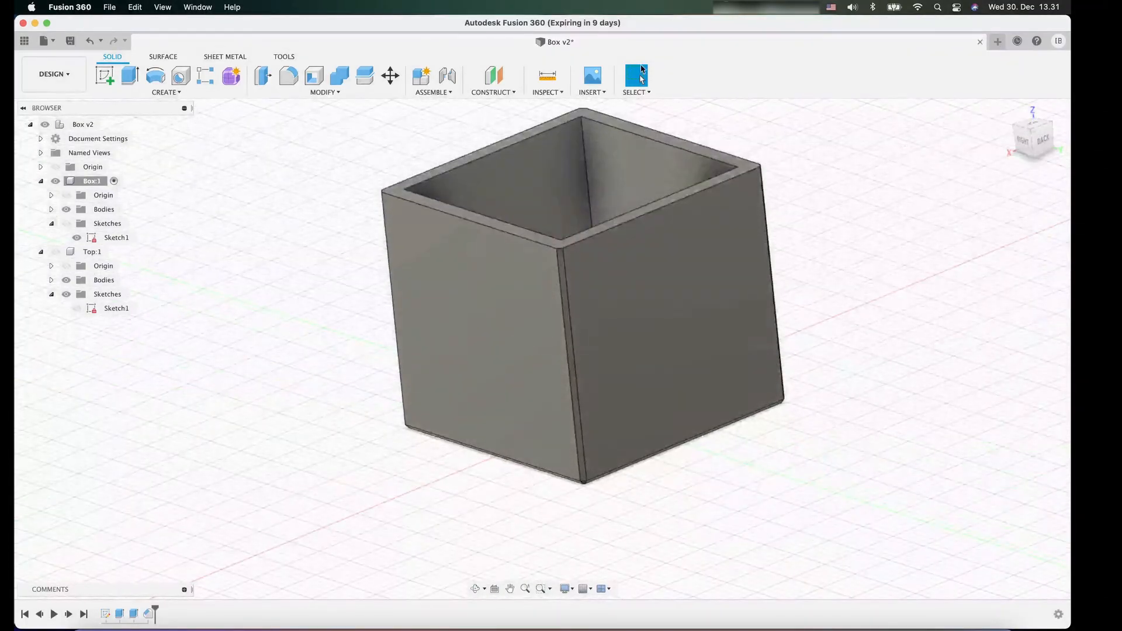
left_click(311, 91)
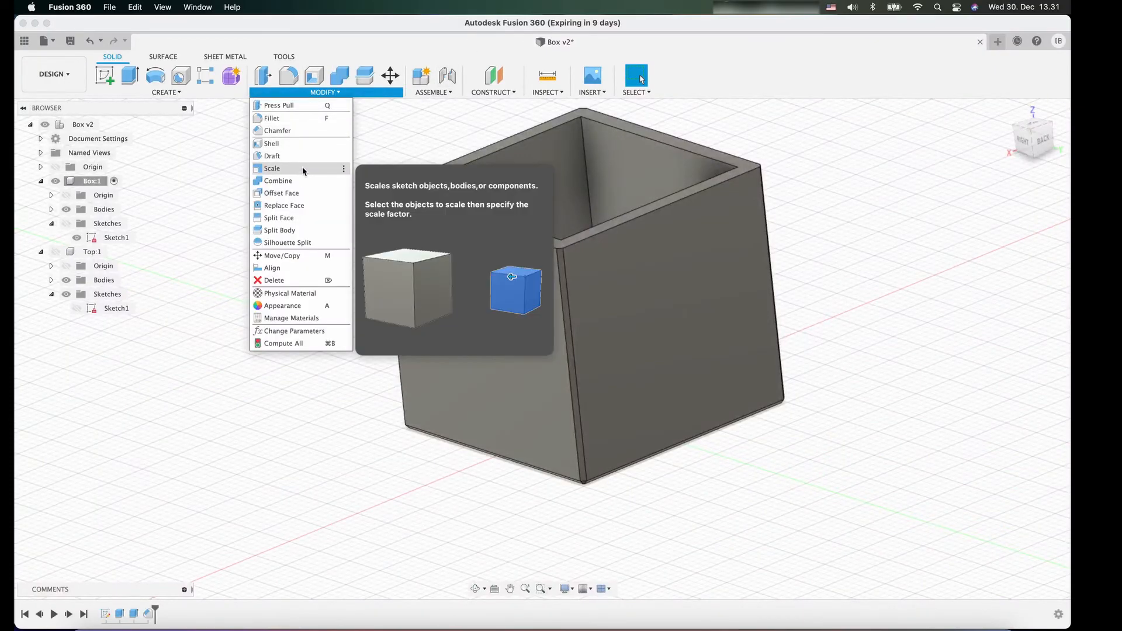
left_click(295, 331)
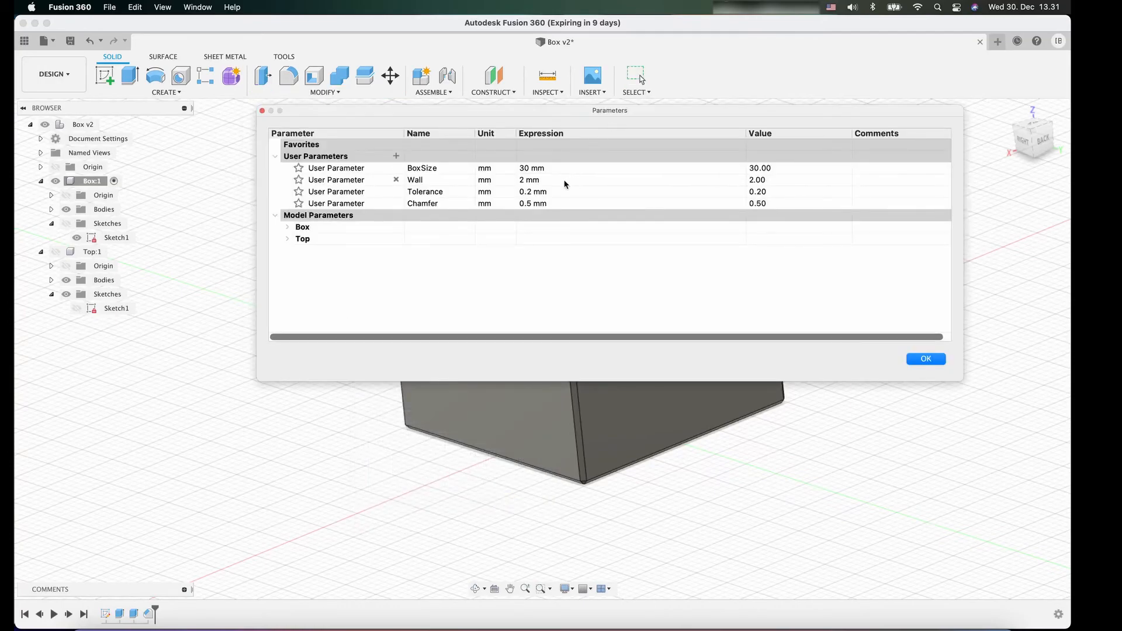
left_click(522, 170)
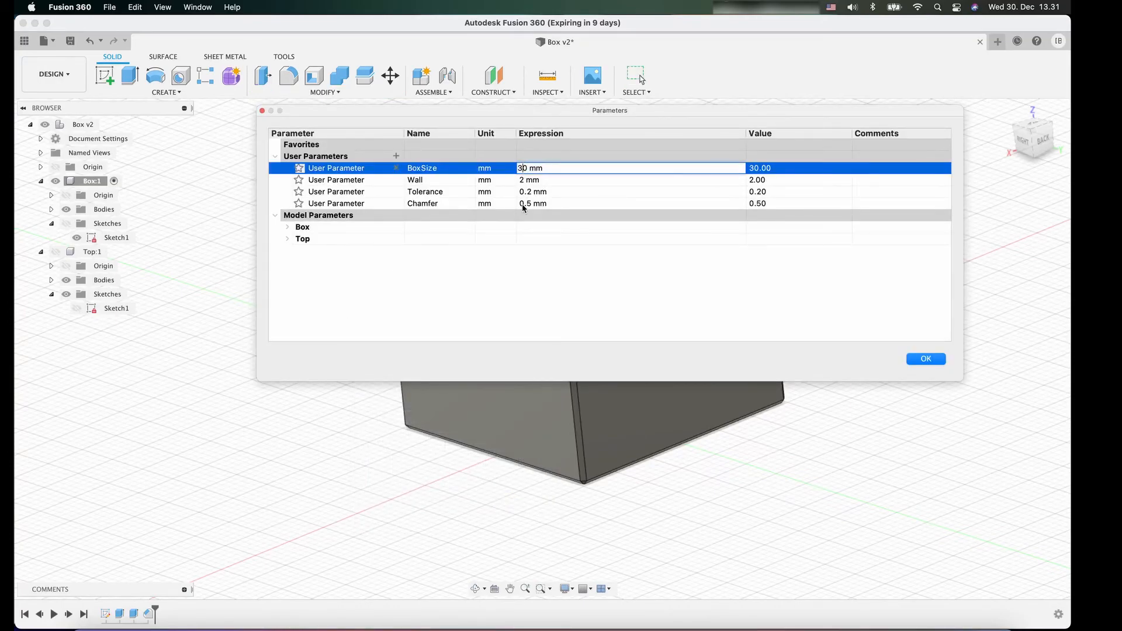
key("BackSpace")
type("2")
key("Escape")
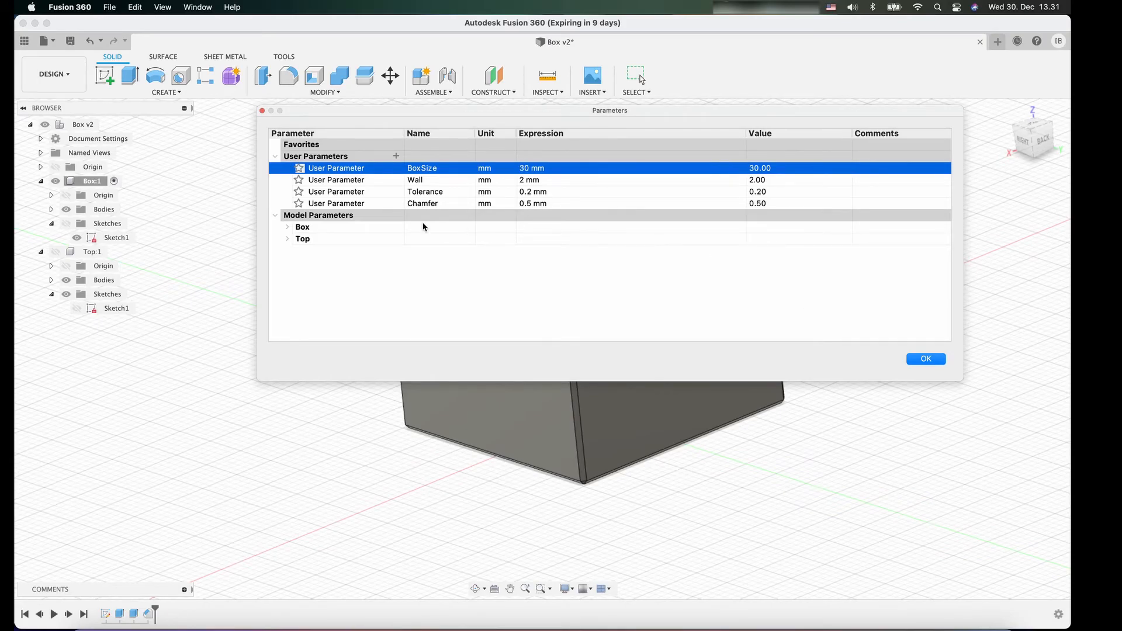
left_click(262, 111)
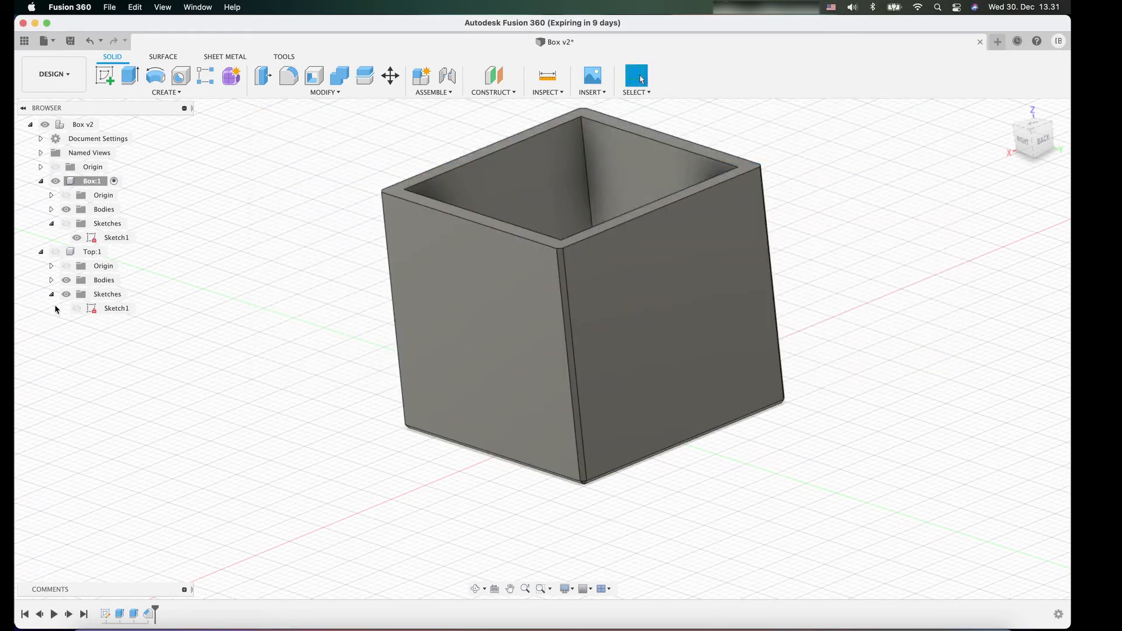
Check the resized lid by showing Top with Box hidden, and return to showing only the Box component
left_click(57, 253)
left_click(56, 252)
left_click(56, 181)
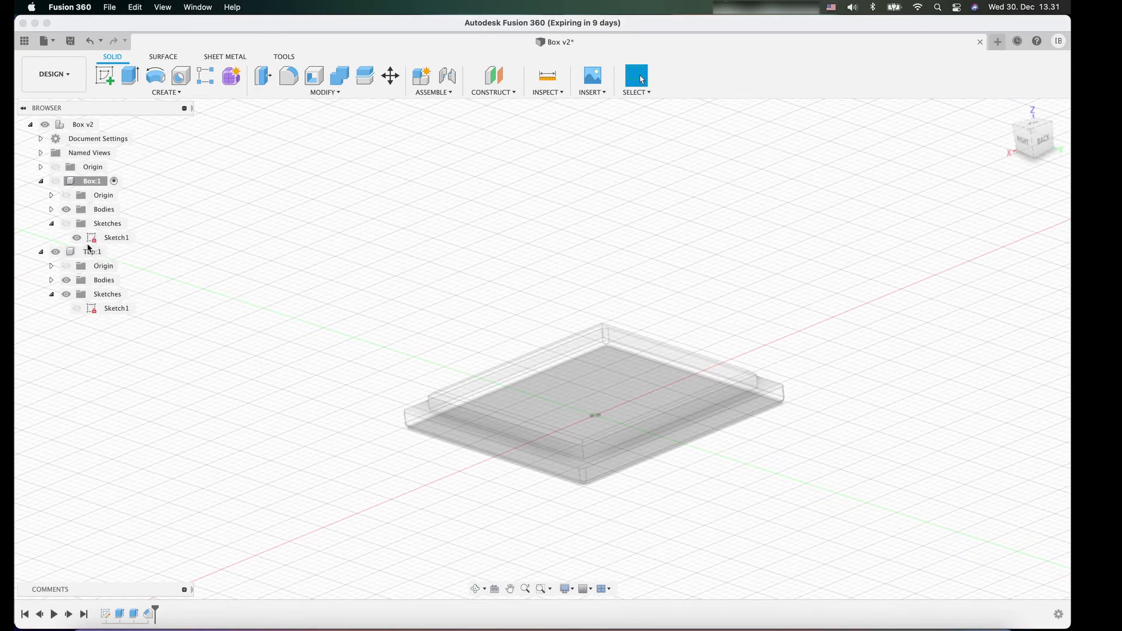
left_click(55, 182)
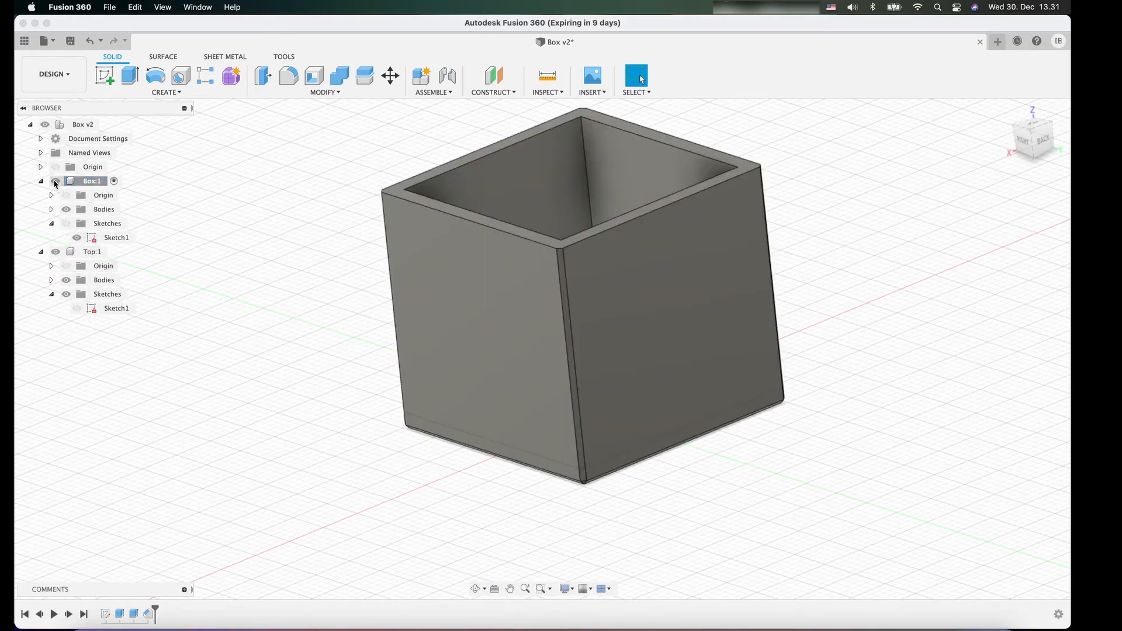
left_click(56, 252)
Save the design as a new version with the description User Saved
left_click(70, 40)
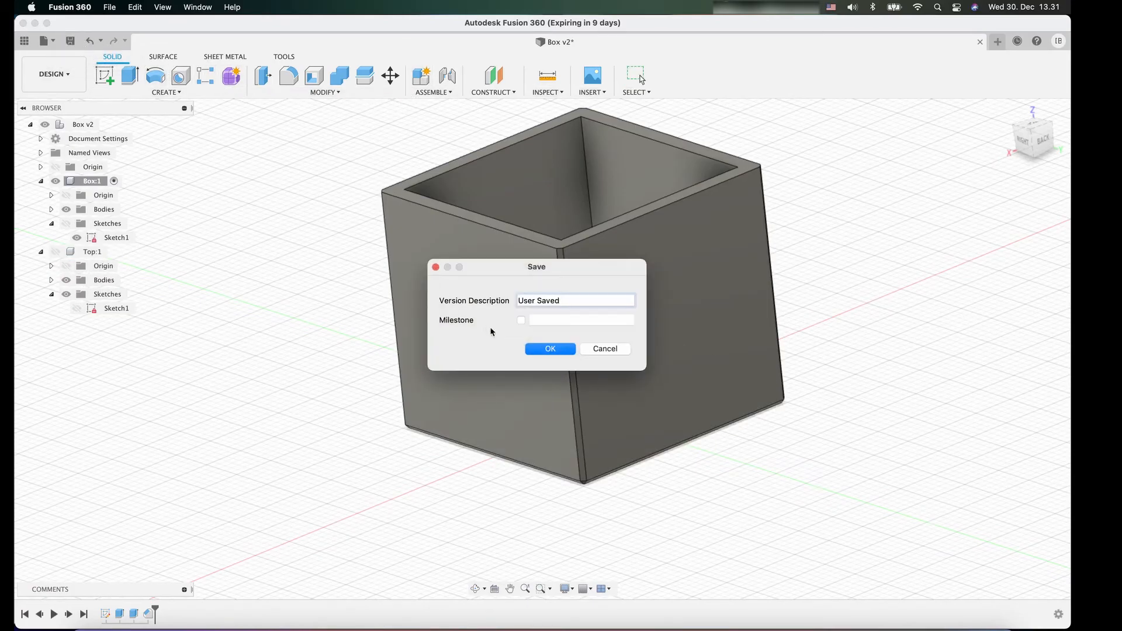
left_click(550, 349)
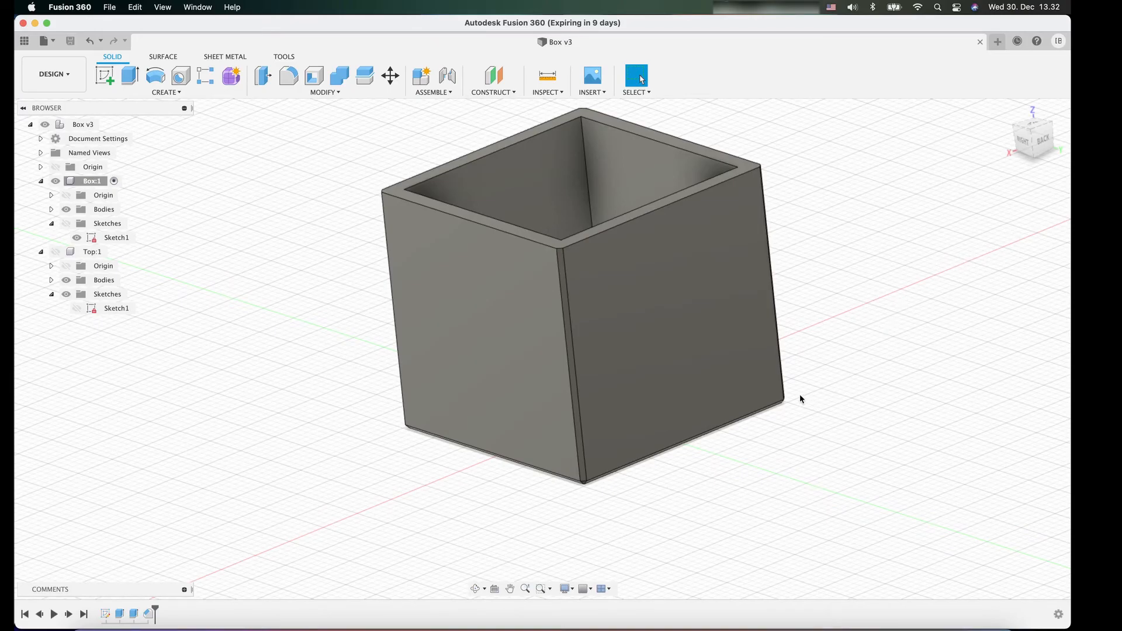
Select the Box component and look up its Save As STL option
left_click(88, 181)
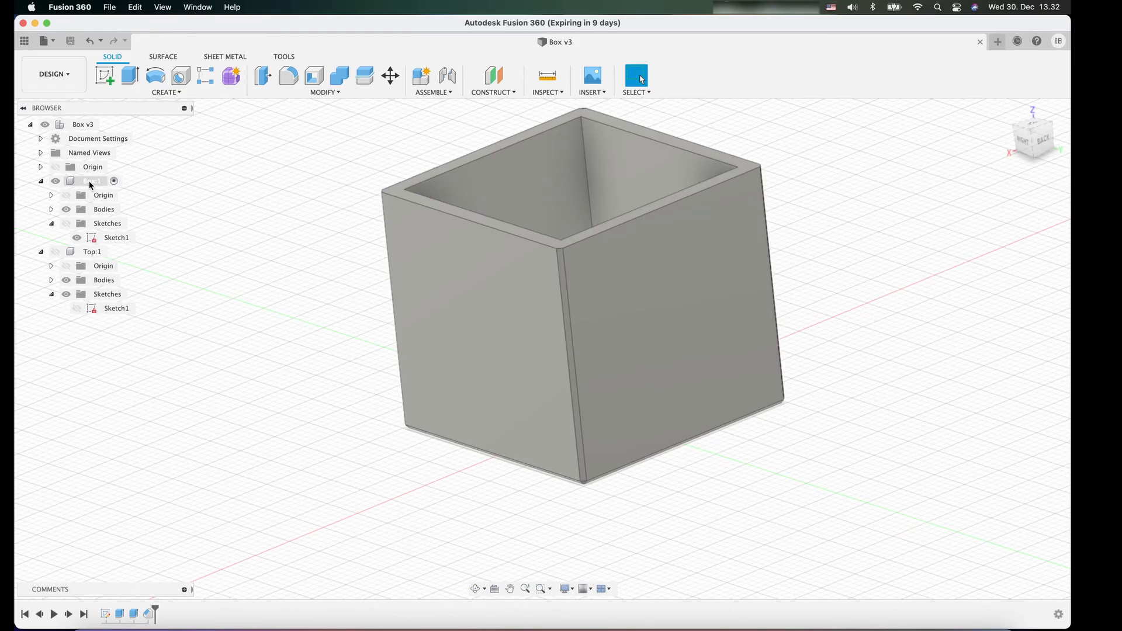
right_click(89, 180)
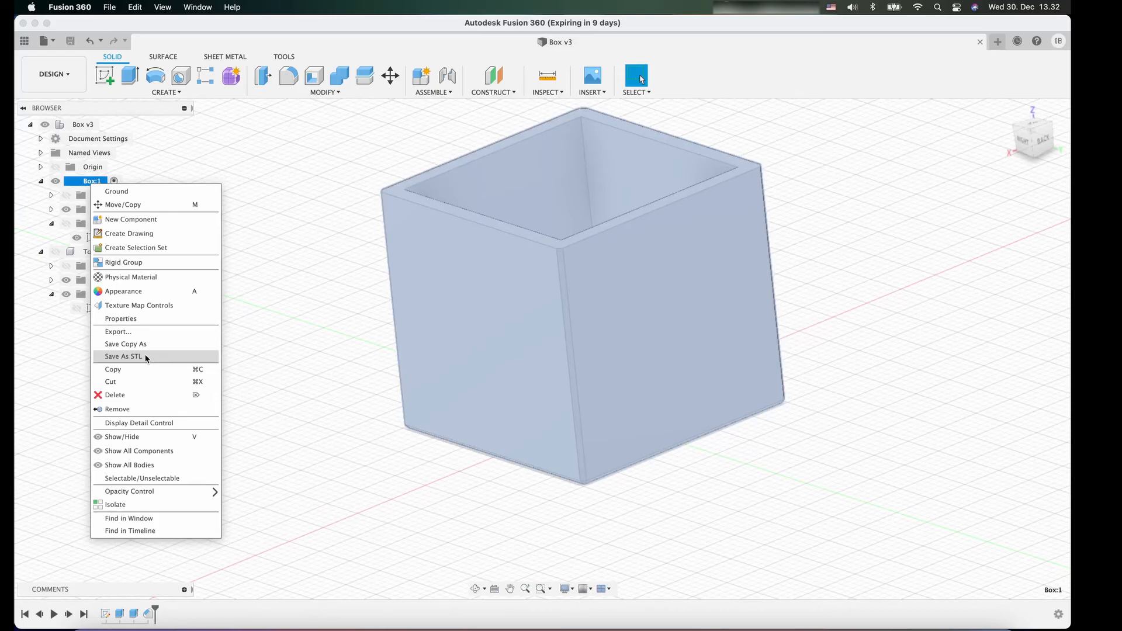
left_click(342, 354)
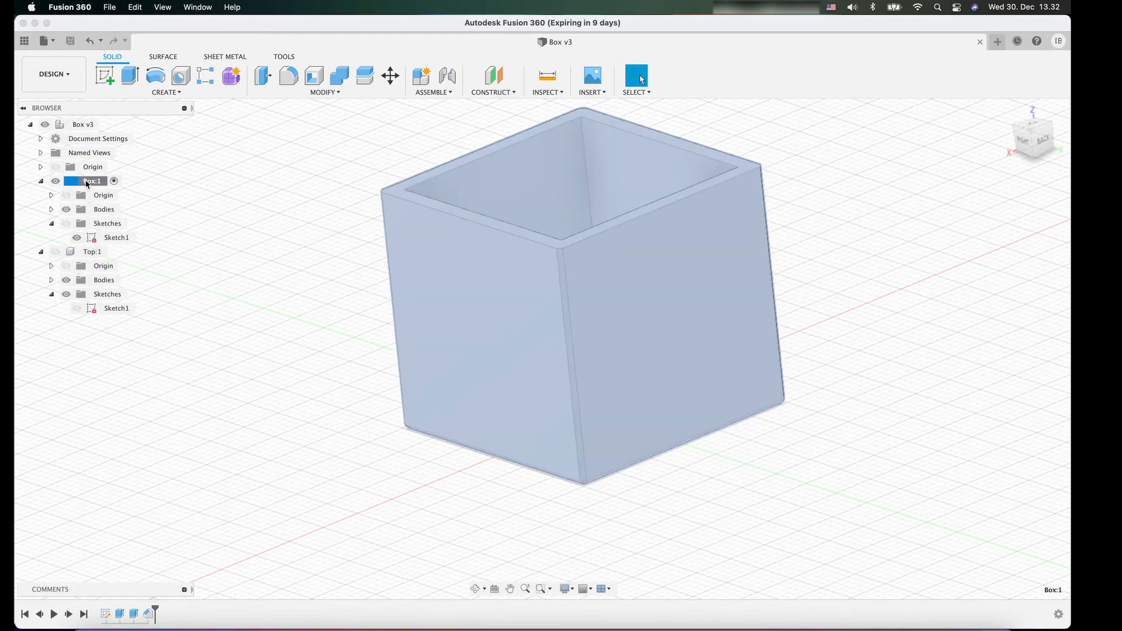
left_click(86, 182)
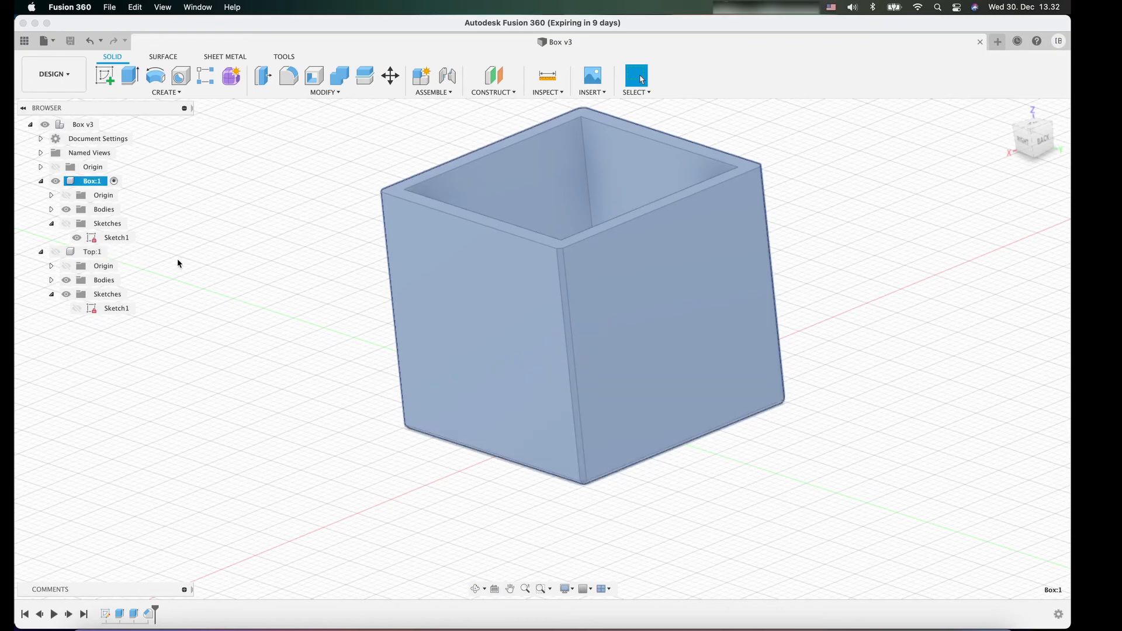